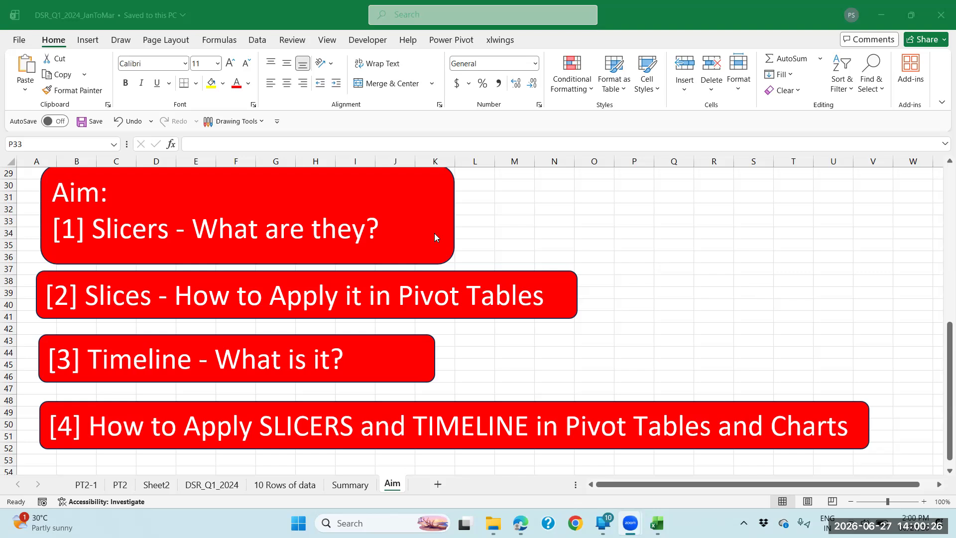
Review the listed slicer and timeline aims, and open the pivot table on the PT2-1 sheet
click(419, 222)
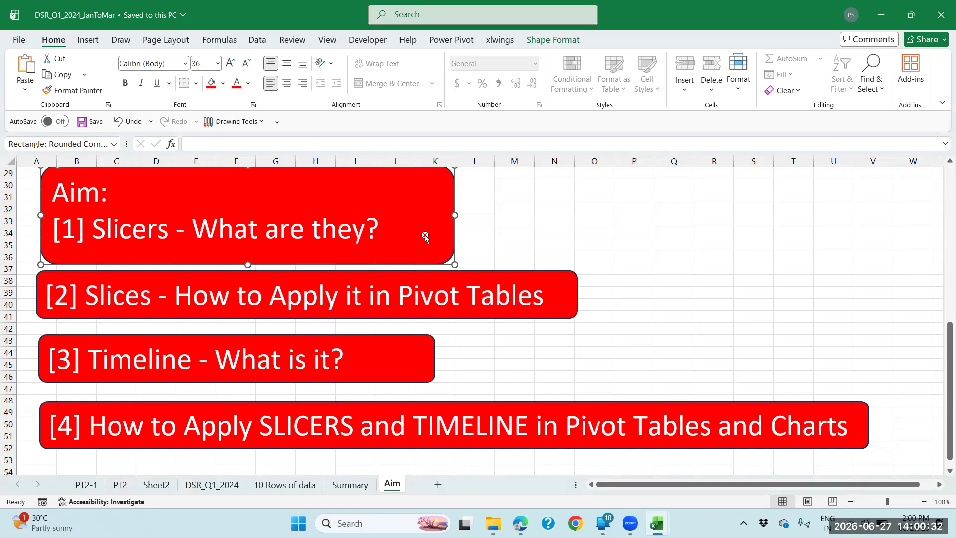
click(177, 360)
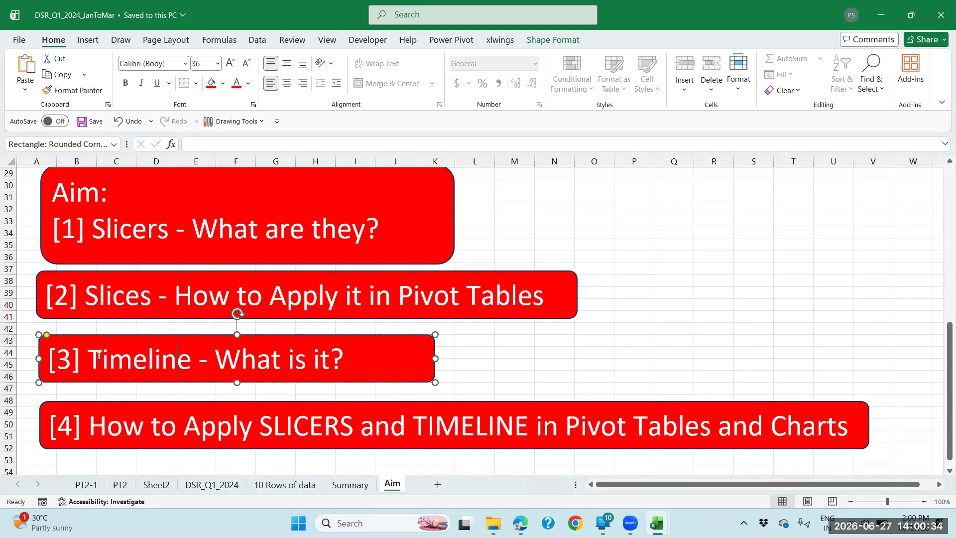
drag(88, 359, 178, 362)
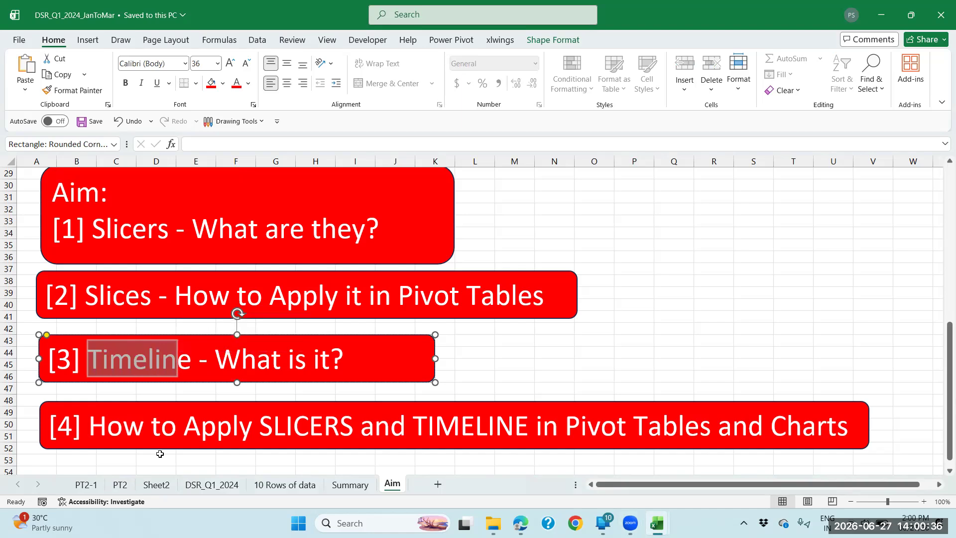
click(92, 485)
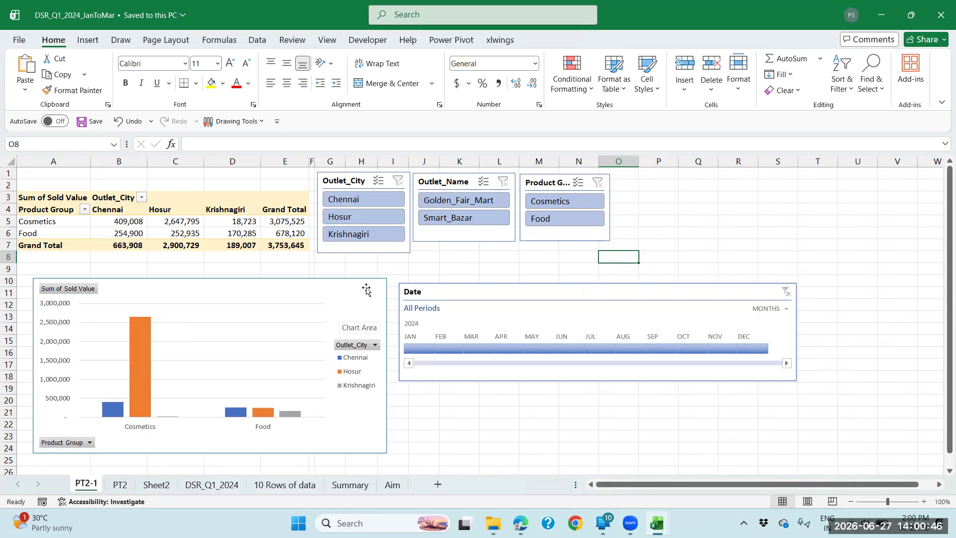
click(174, 226)
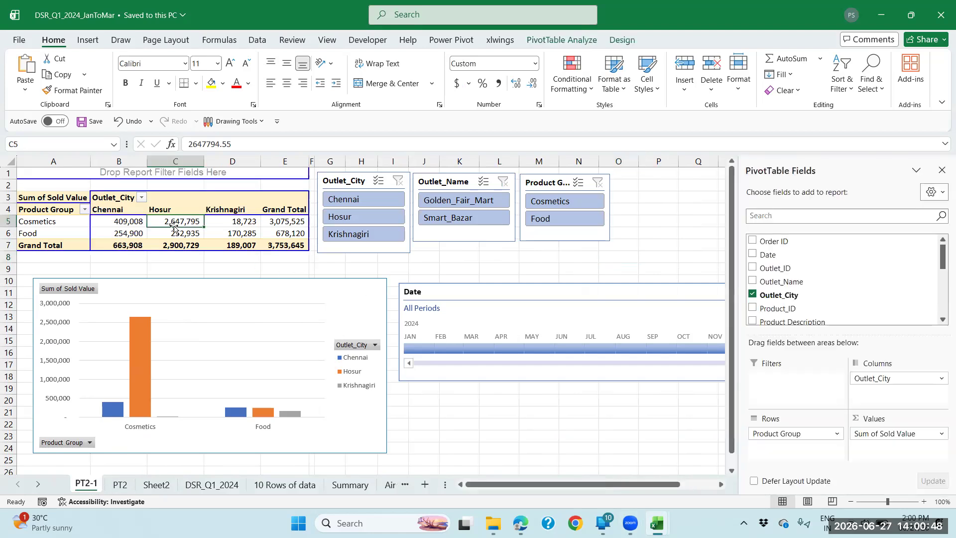
Shift the Outlet_City, Outlet_Name and Product Group slicers slightly down beside the pivot table
drag(368, 252, 365, 259)
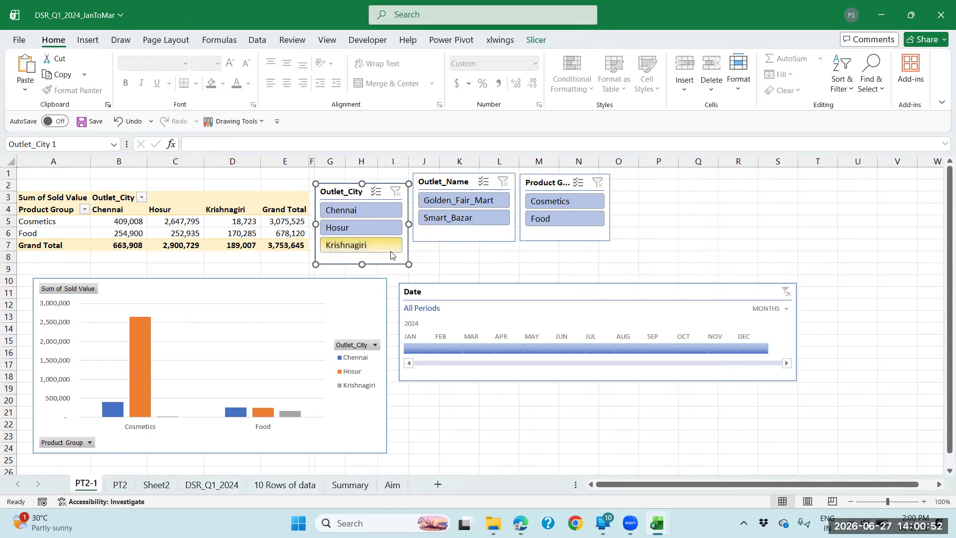
drag(436, 240, 439, 249)
click(548, 237)
drag(548, 237, 553, 249)
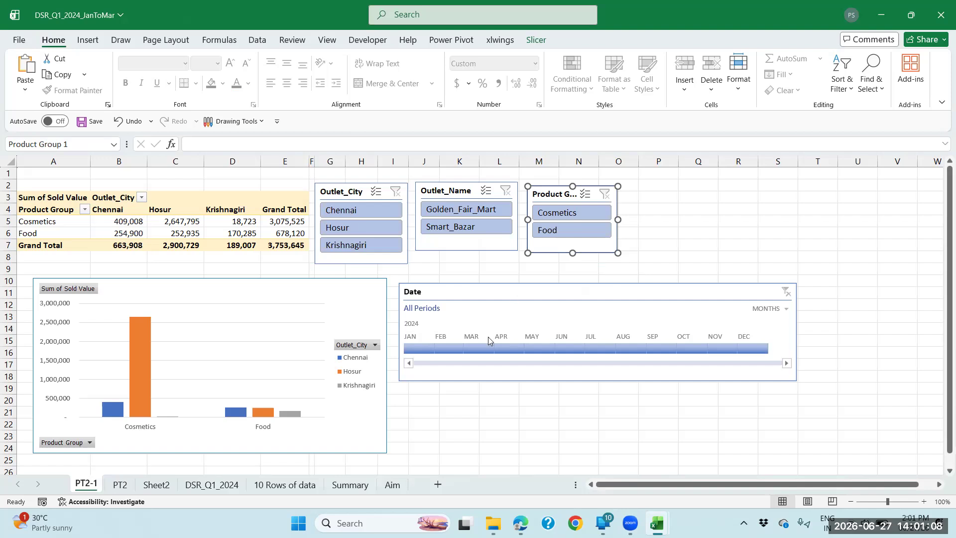
drag(345, 192, 344, 187)
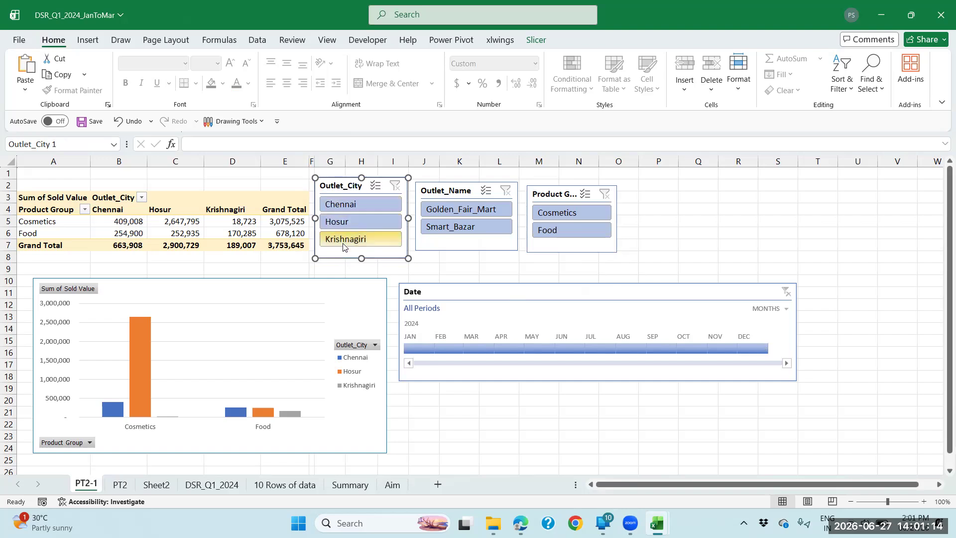
Filter the pivot table and chart to Chennai with the Outlet_City slicer
click(346, 207)
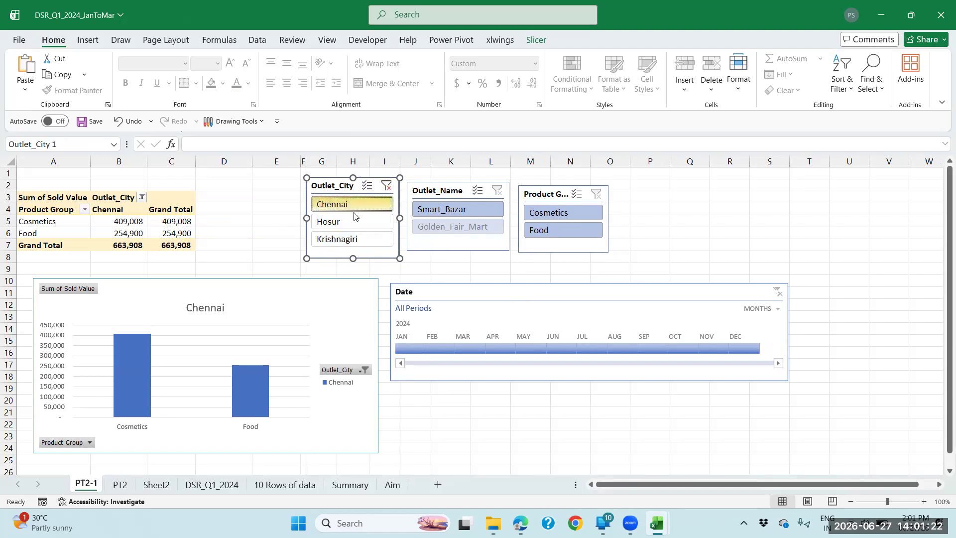
click(122, 222)
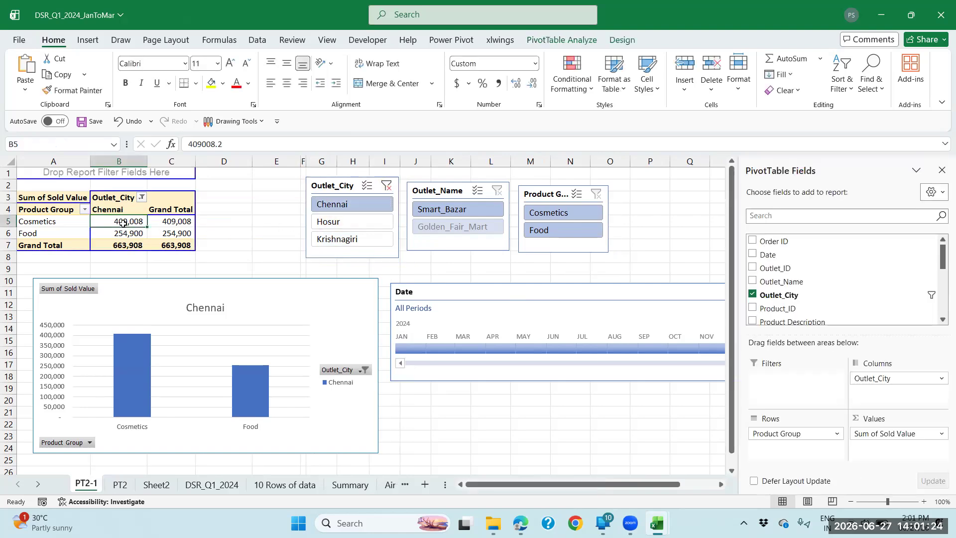
click(203, 311)
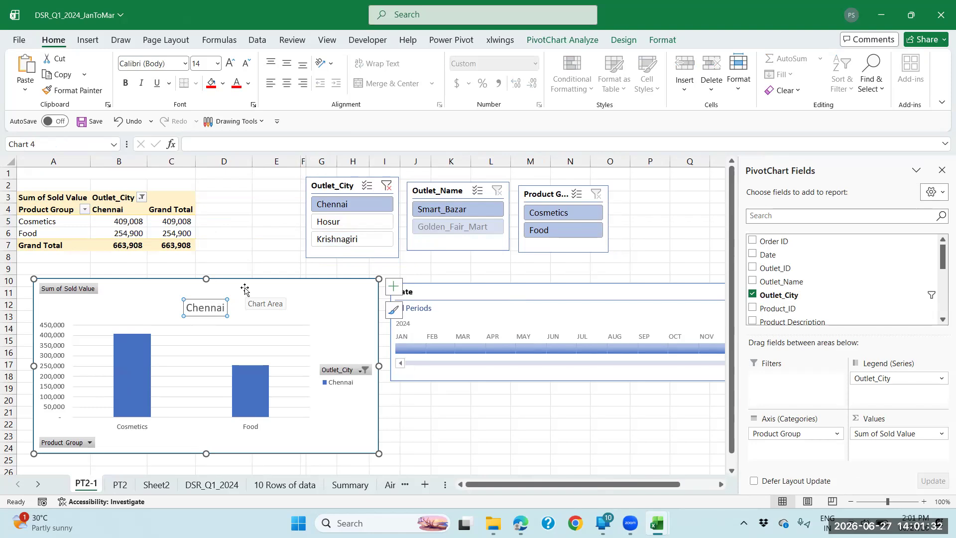
Examine Chennai's sold values for the Cosmetics and Food product groups in the pivot table
click(126, 222)
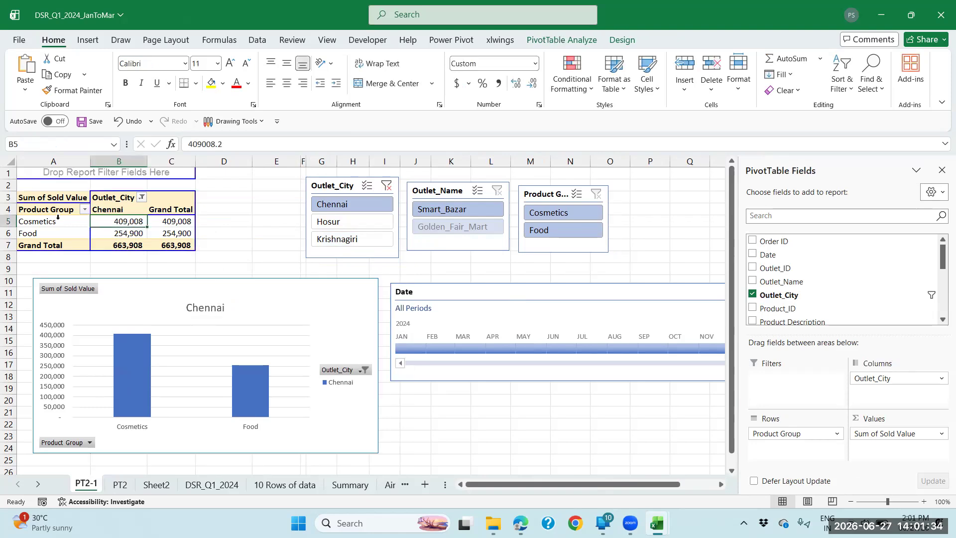
click(57, 218)
click(58, 223)
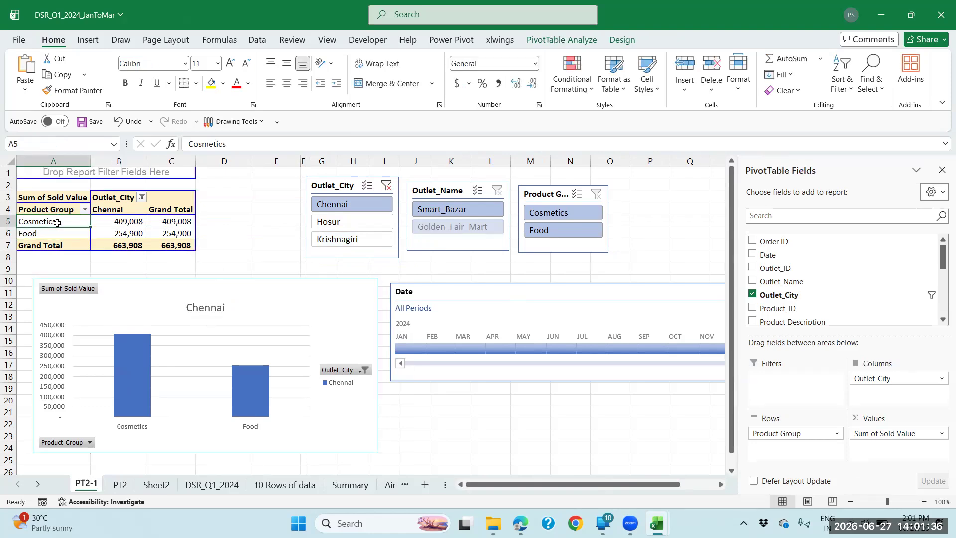
drag(58, 222, 138, 222)
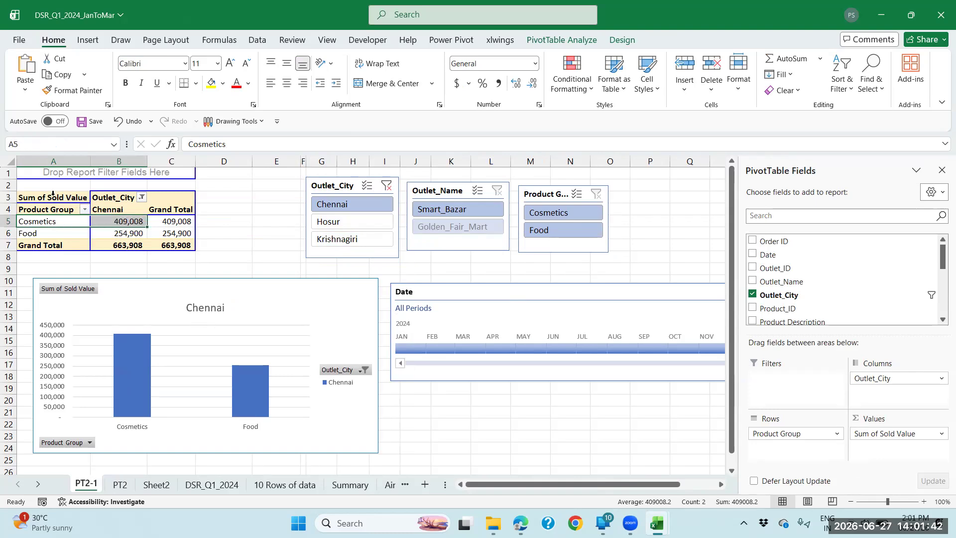
click(112, 224)
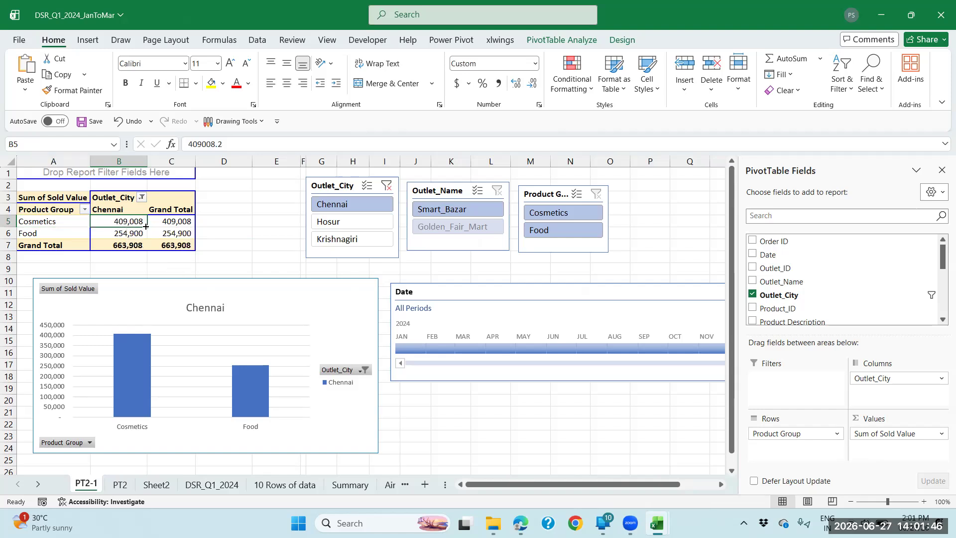
click(59, 234)
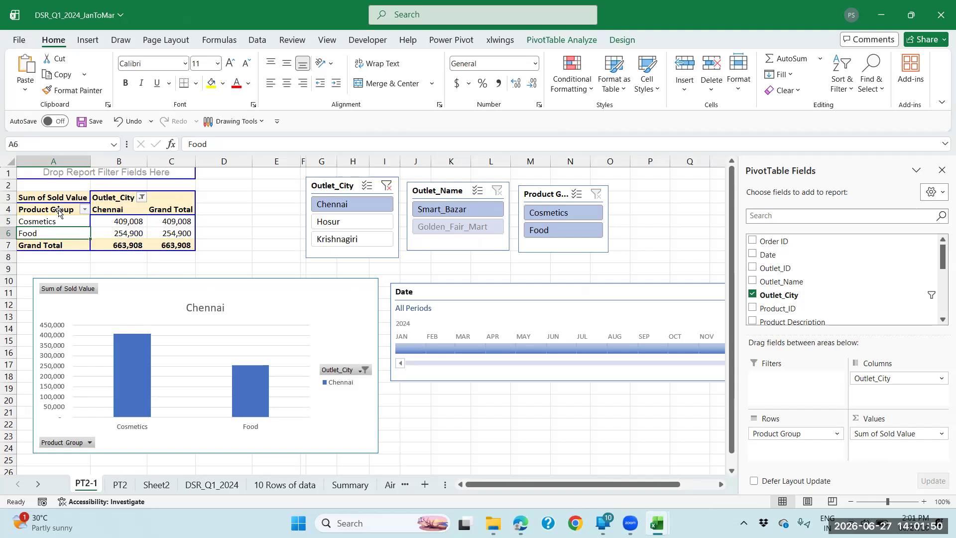
click(58, 210)
mouse_move(58, 210)
mouse_down()
mouse_move(62, 230)
mouse_move(59, 214)
mouse_up()
click(110, 232)
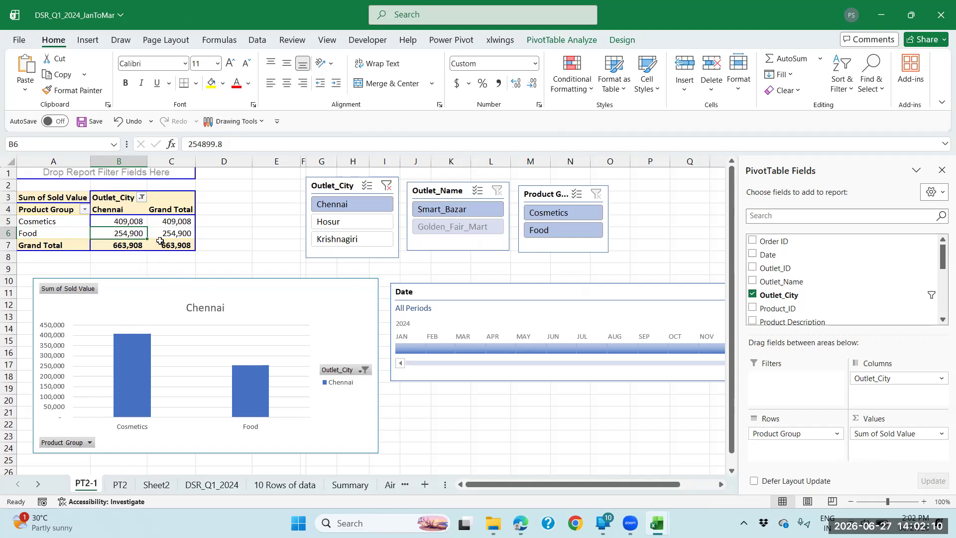
Filter the pivot table and chart to Hosur with the Outlet_City slicer
click(347, 224)
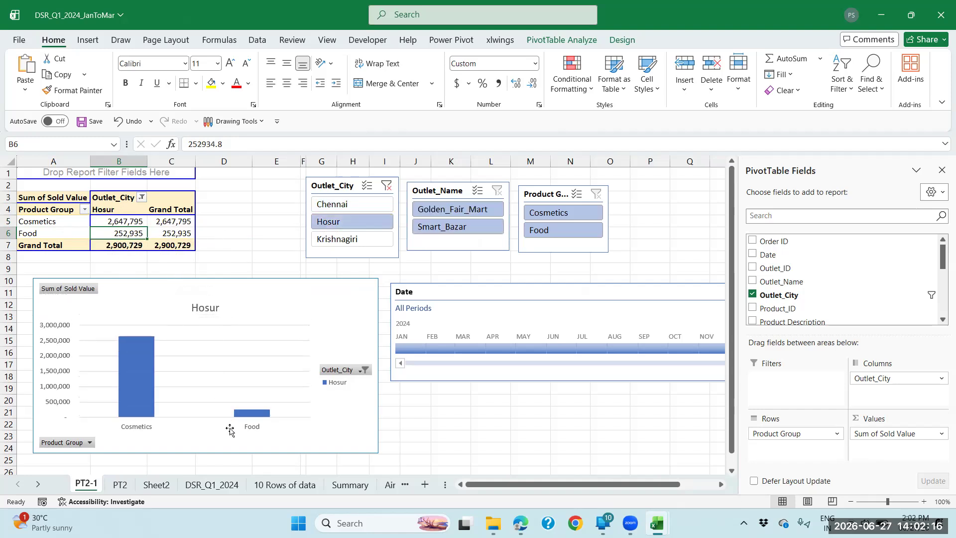
Filter the Outlet_City column of the DSR_Q1_2024 sheet to show only Chennai
click(212, 485)
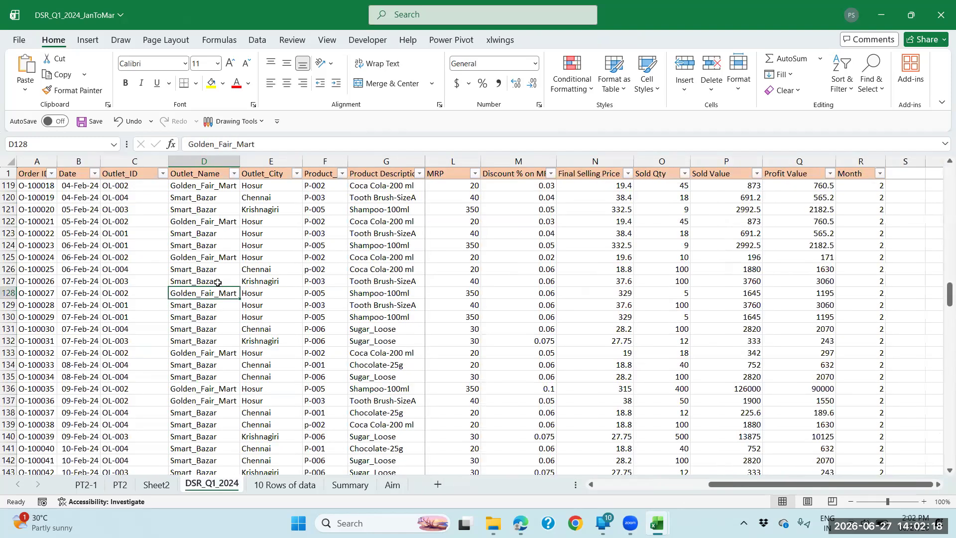
click(271, 221)
click(297, 173)
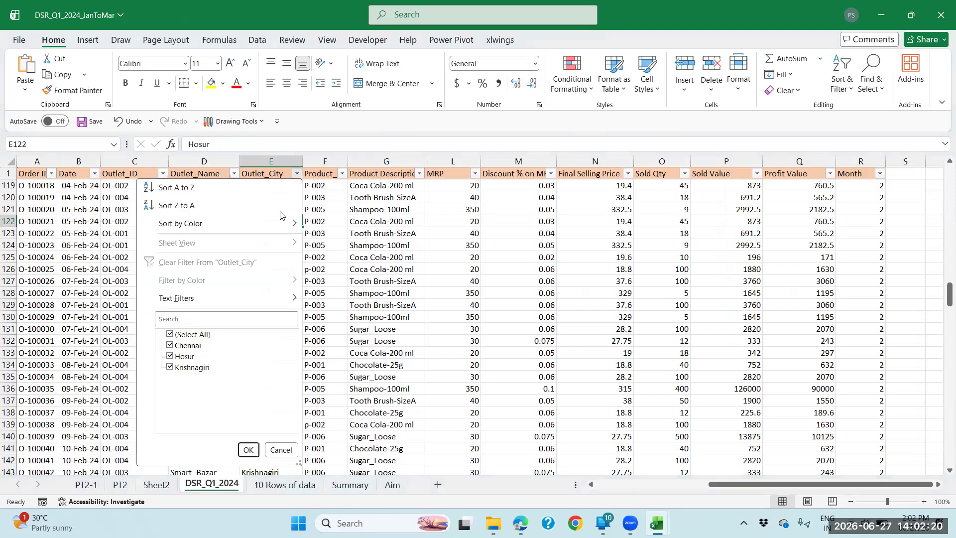
click(194, 334)
click(195, 348)
click(248, 450)
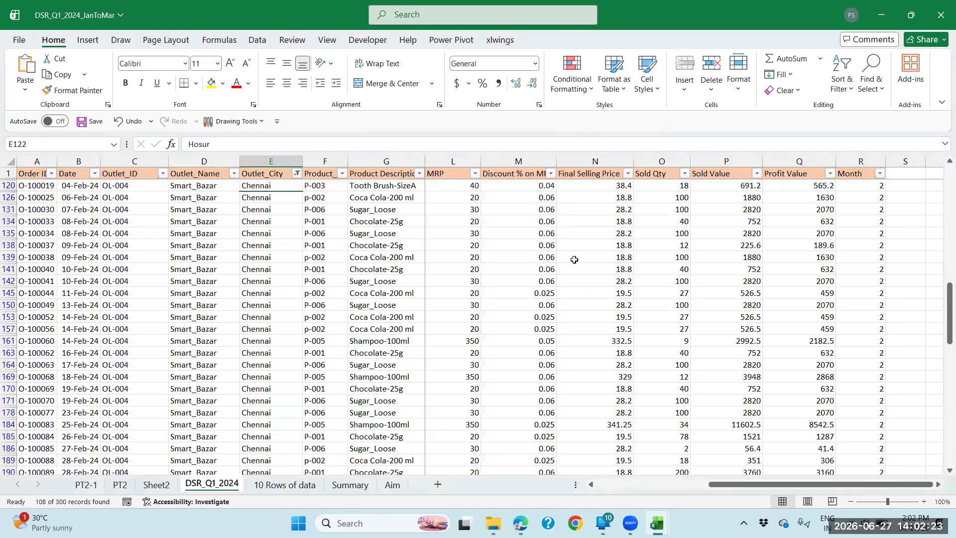
Select the filtered Sold Value data, including the whole column, to check the Chennai total
click(715, 187)
key(ctrl+Up)
key(ctrl+shift+Down)
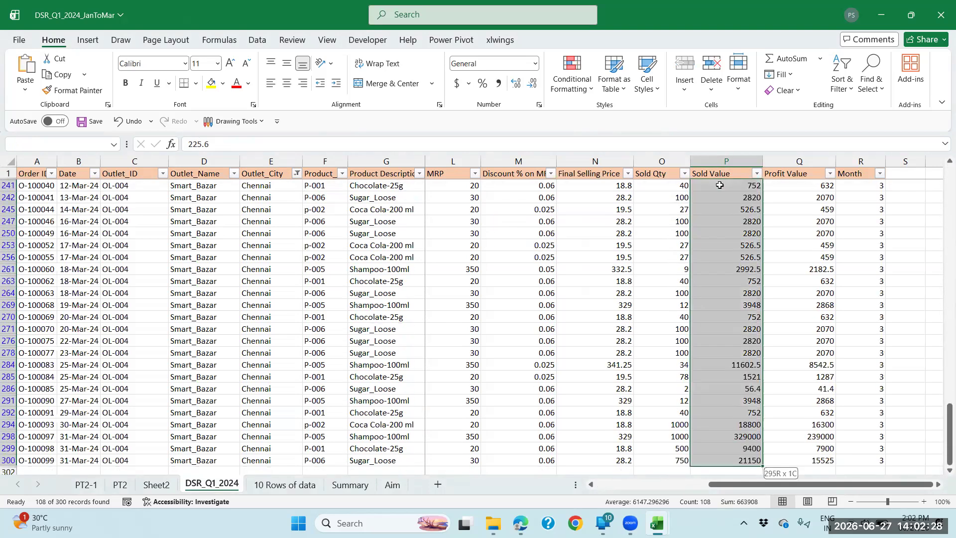
key(shift+Down)
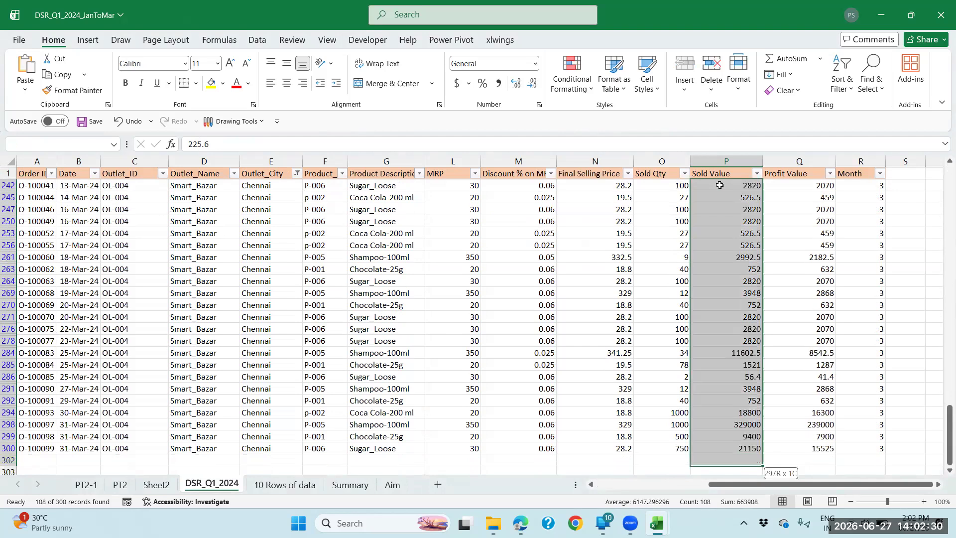
key(shift+Up)
click(723, 161)
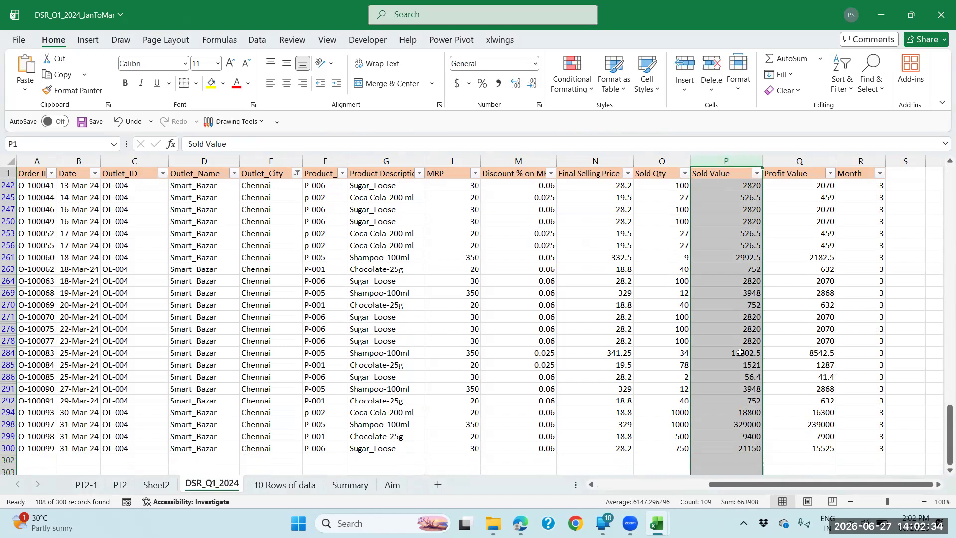
scroll(740, 355, down, 2)
scroll(740, 355, down, 2)
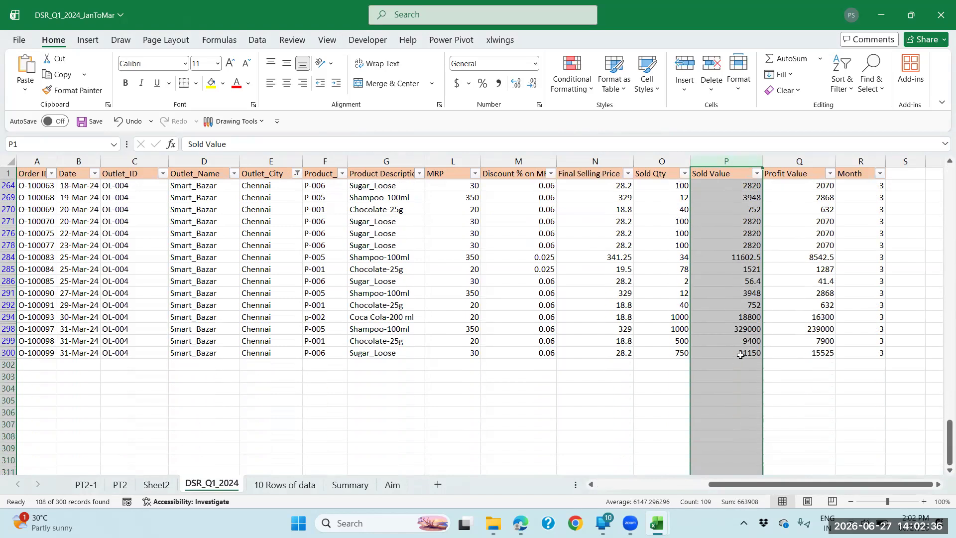
Reselect the Chennai Sold Value cells from the first data row to the last to check their sum
click(720, 343)
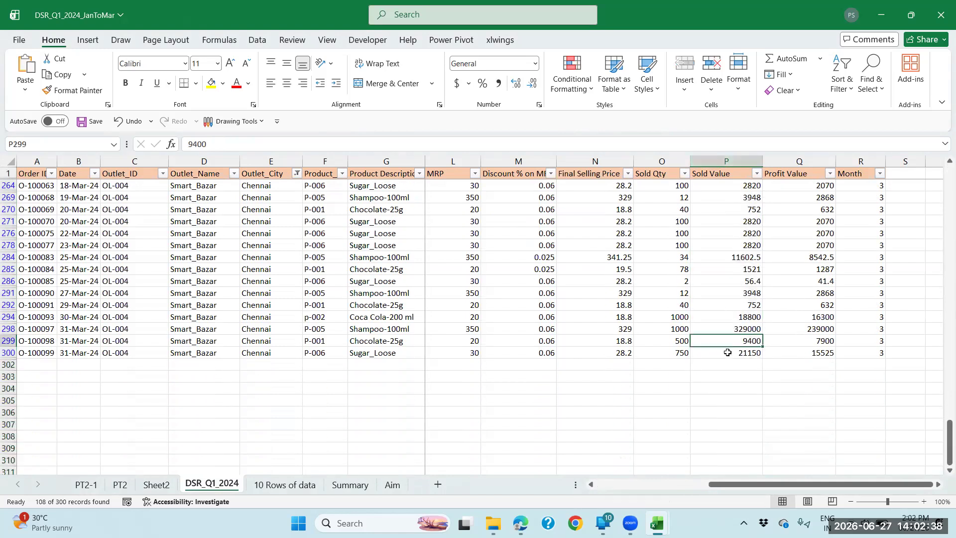
key(ctrl+Up)
key(Down)
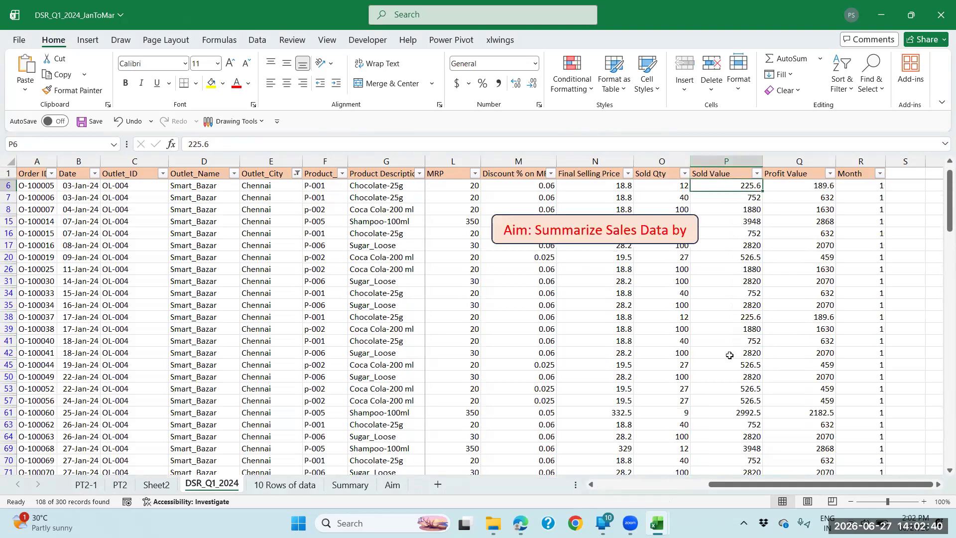
key(shift+Down)
key(shift+Down)
key(shift+Down)
key(shift+Down)
key(shift+Down)
key(shift+Down)
key(shift+Down)
key(shift+Down)
key(shift+Down)
key(shift+Down)
key(shift+Down)
key(shift+Down)
key(shift+Down)
key(shift+Down)
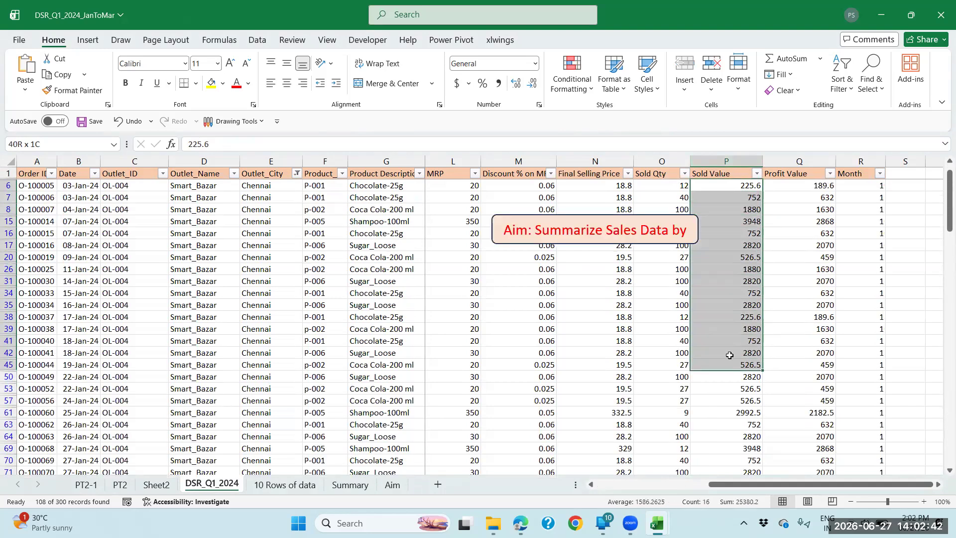
key(ctrl+shift+Down)
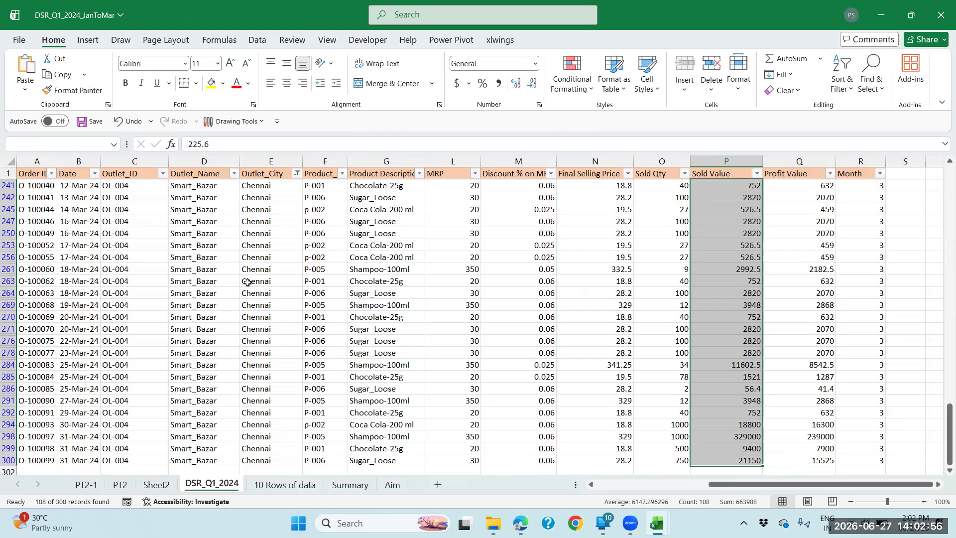
Filter the Product Group column of the Chennai records to show only Cosmetics
click(456, 315)
key(Left)
key(Left)
key(Left)
key(Left)
key(Left)
key(Left)
key(Left)
key(Left)
key(Left)
key(Left)
key(Left)
key(Right)
key(Right)
key(Right)
key(Right)
key(Right)
key(Right)
key(Right)
key(Right)
key(Right)
key(Right)
key(Right)
key(Right)
key(Right)
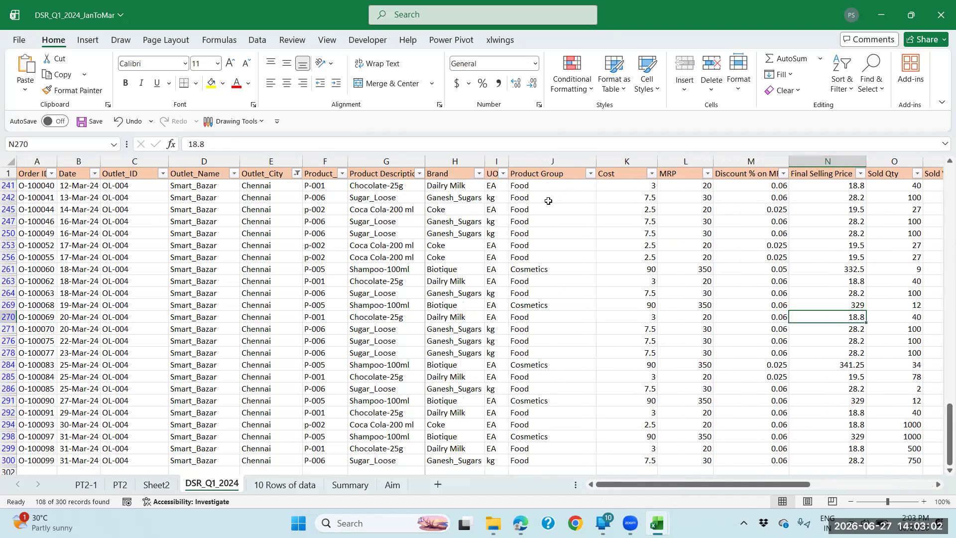
click(591, 173)
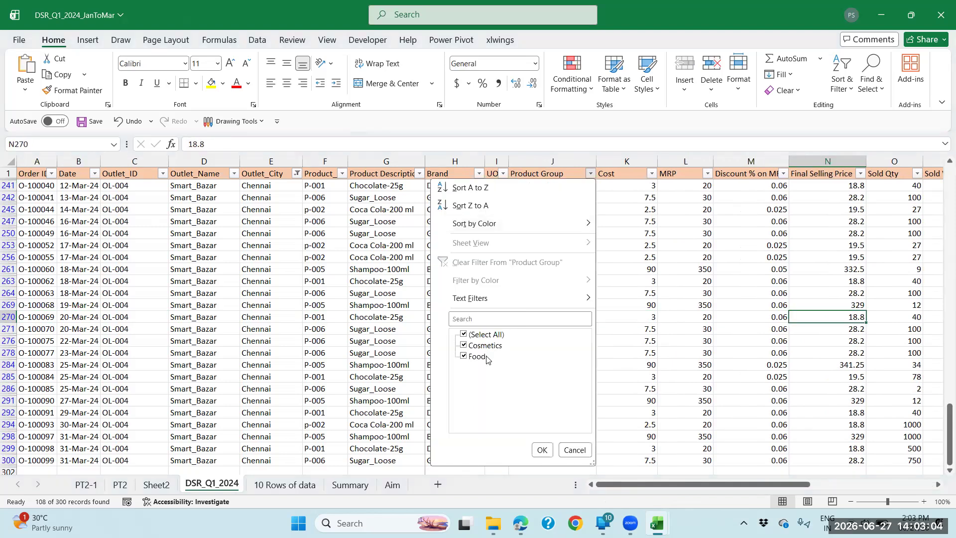
click(474, 336)
click(466, 345)
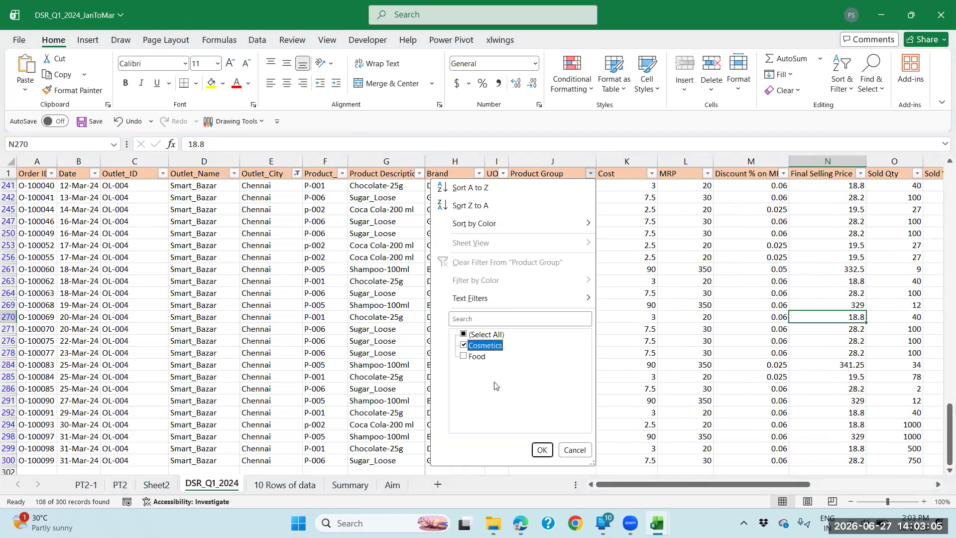
click(542, 451)
Select all Sold Value cells of the Chennai Cosmetics records to check their sum
click(686, 211)
key(ctrl+Up)
key(Down)
key(Right)
key(Right)
key(Right)
key(Right)
key(Right)
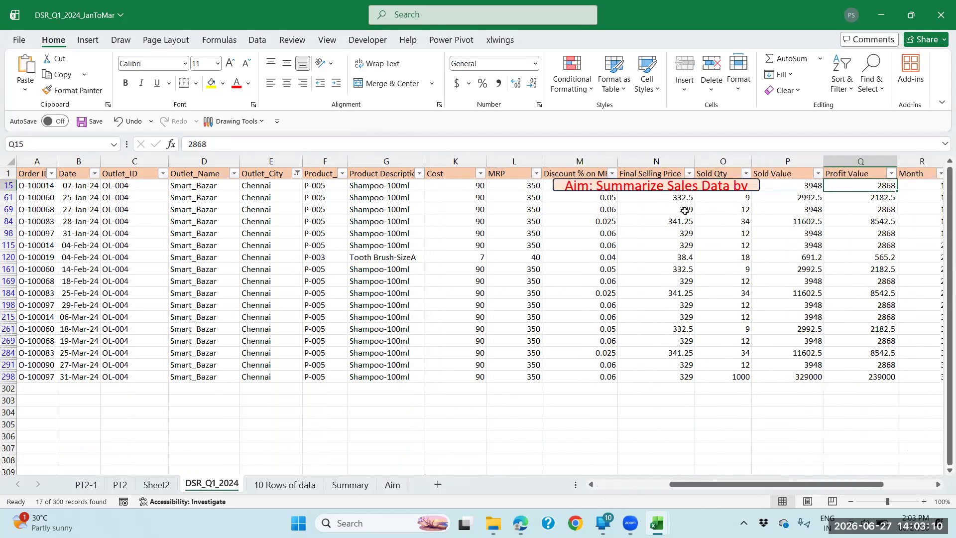
key(Right)
key(Left)
key(Left)
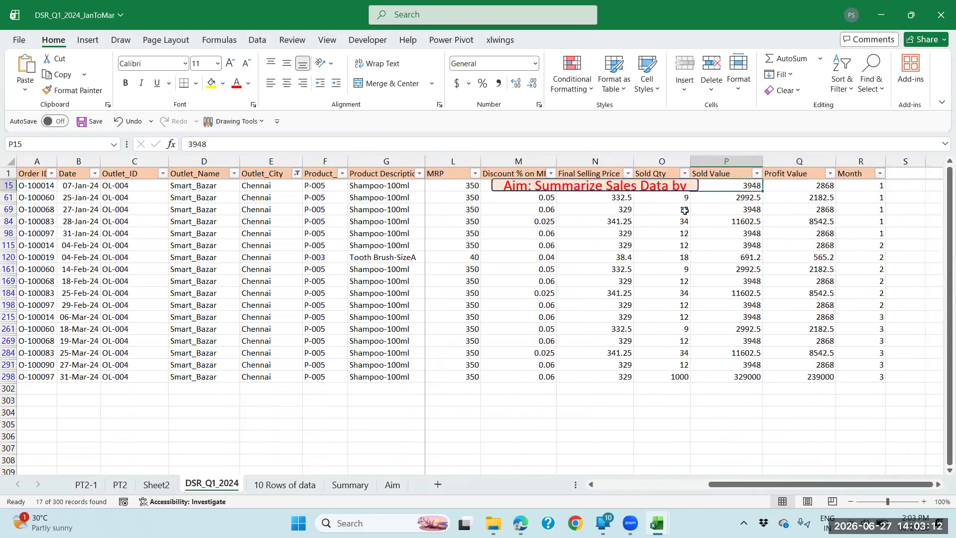
key(ctrl+shift+Down)
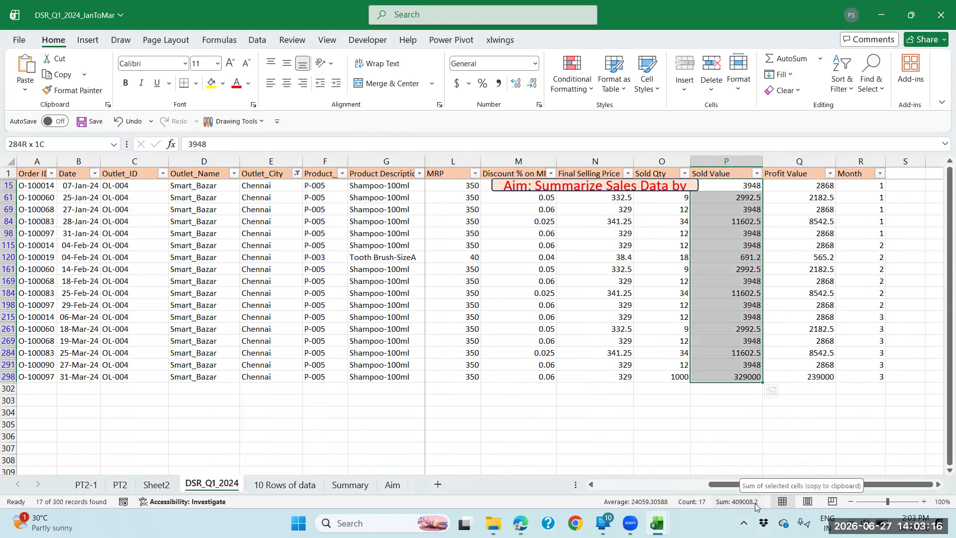
Change the Product Group filter of the Chennai records to show only Food
click(564, 260)
key(Down)
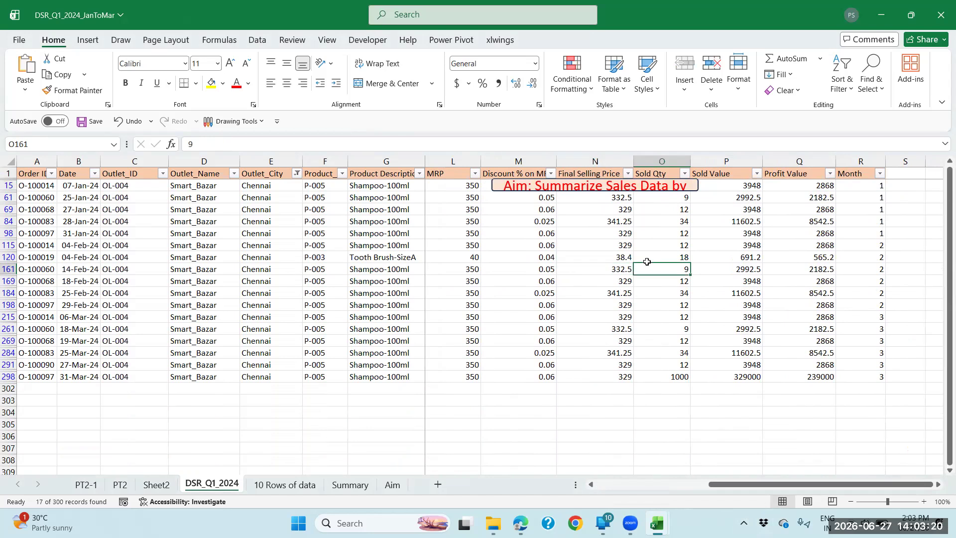
key(Home)
key(Right)
key(Right)
key(Right)
key(Right)
key(Right)
key(Right)
key(Right)
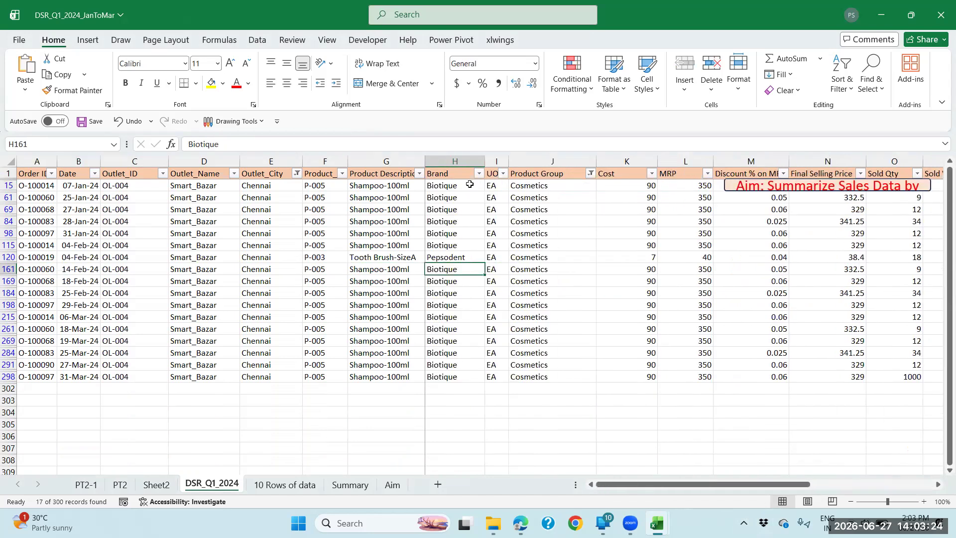
click(272, 188)
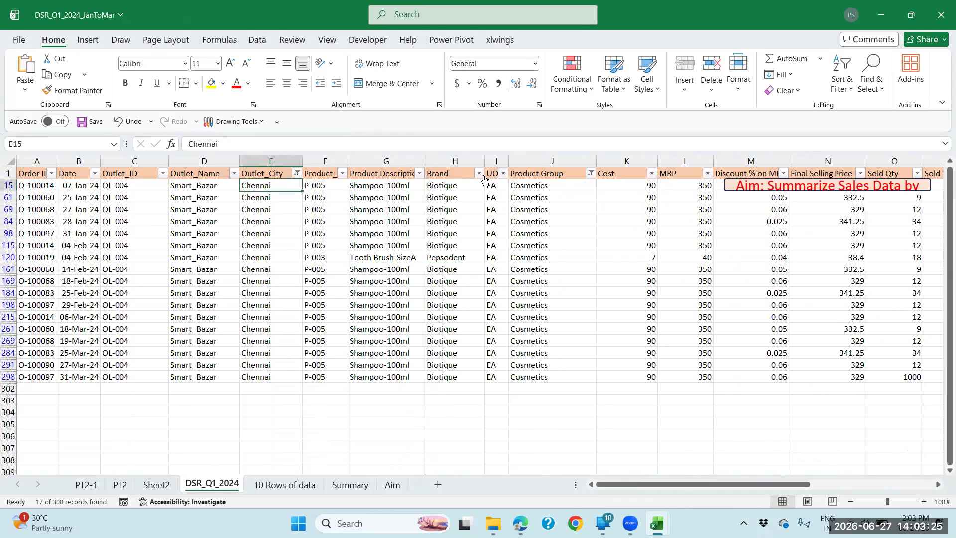
click(591, 173)
click(498, 345)
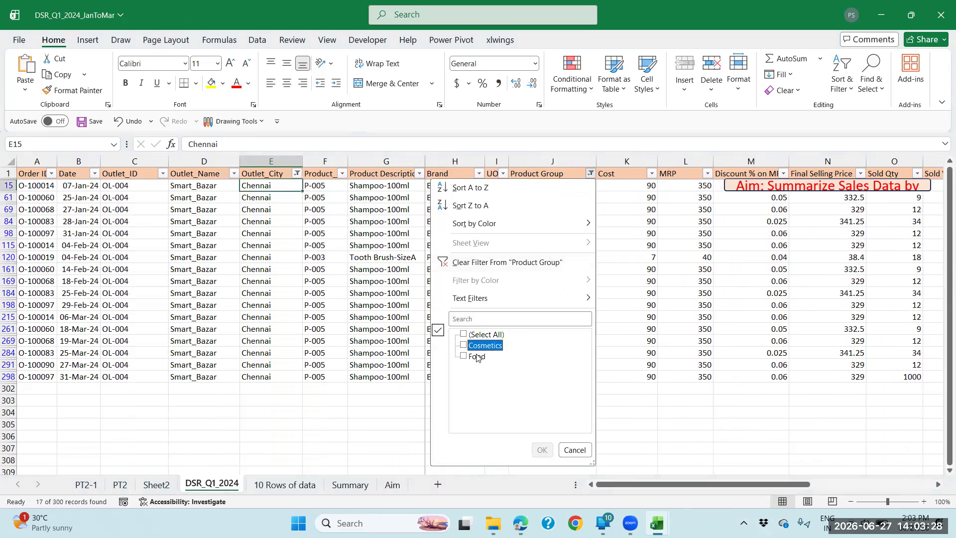
click(477, 356)
click(541, 449)
Select all Sold Value cells of the Chennai Food records to check their sum, and release the selection
click(682, 172)
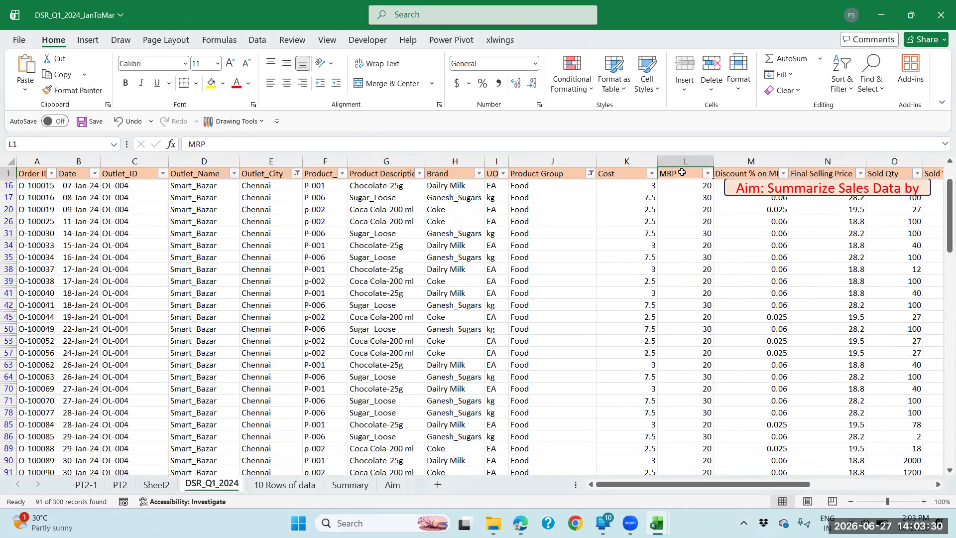
key(Right)
key(Right)
key(Right)
key(Right)
key(Right)
key(Right)
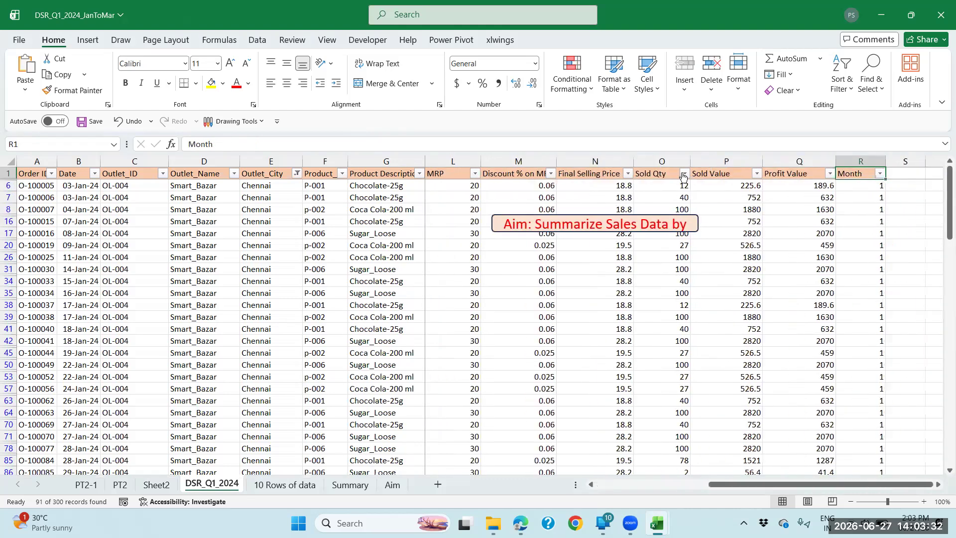
key(Left)
key(Left)
key(Down)
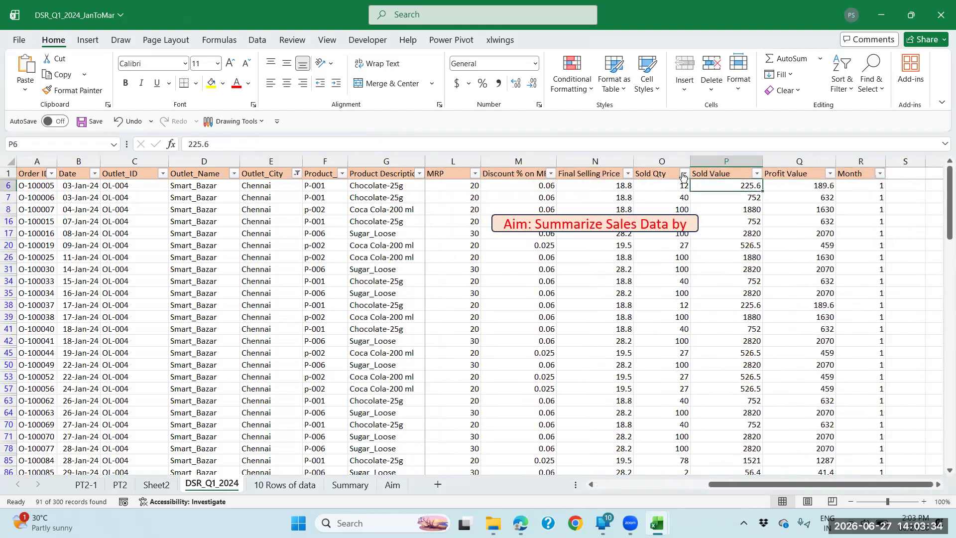
key(ctrl+shift+Down)
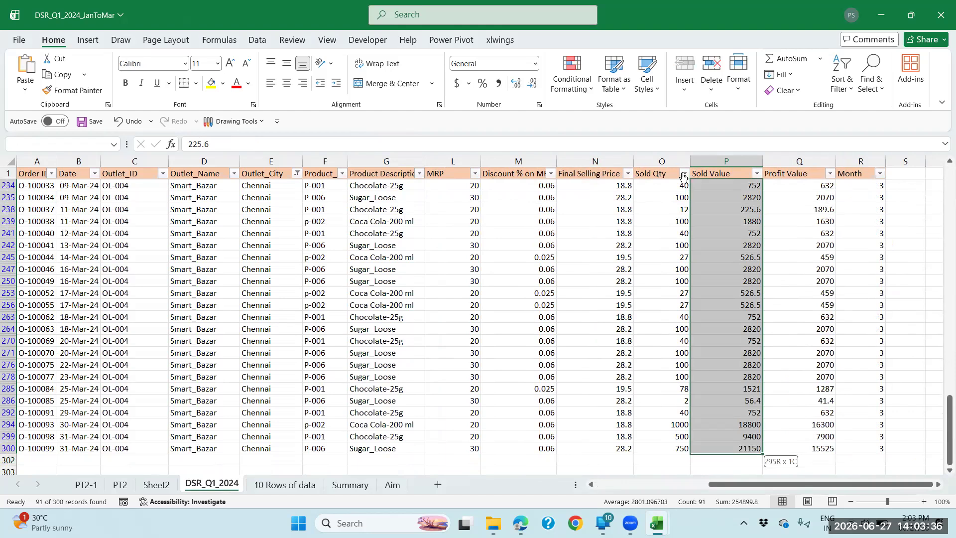
click(752, 199)
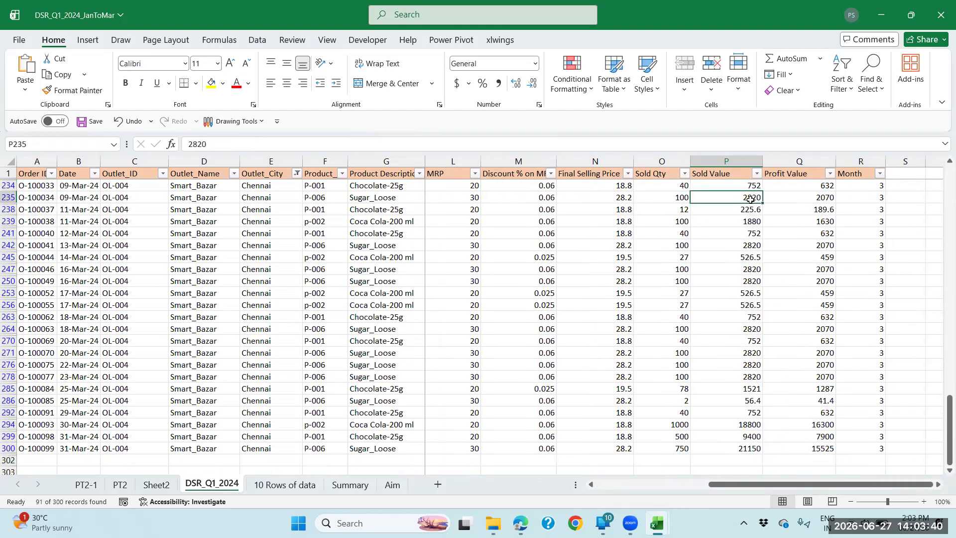
click(743, 186)
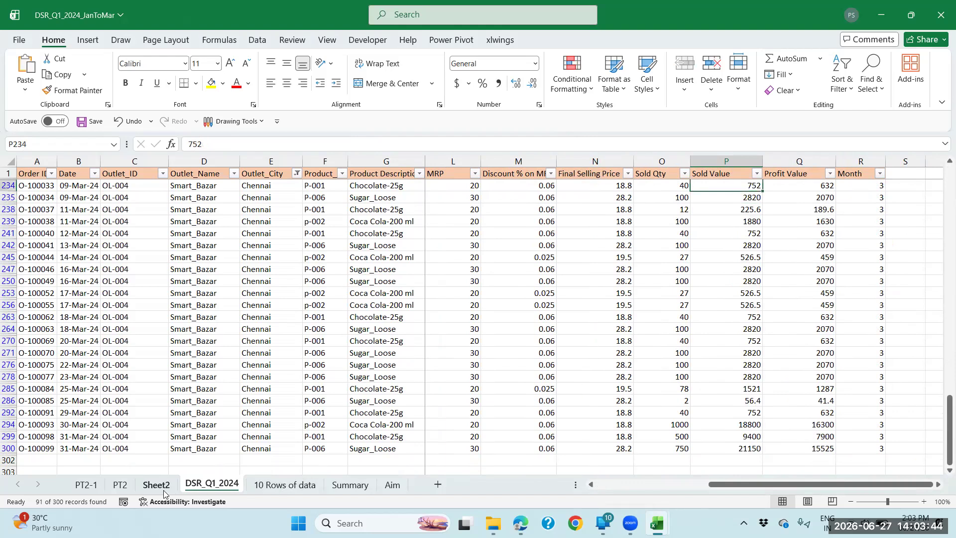
On the PT2-1 sheet, filter the Outlet_City slicer by Chennai, Hosur and Krishnagiri in turn, and clear its filter
click(87, 485)
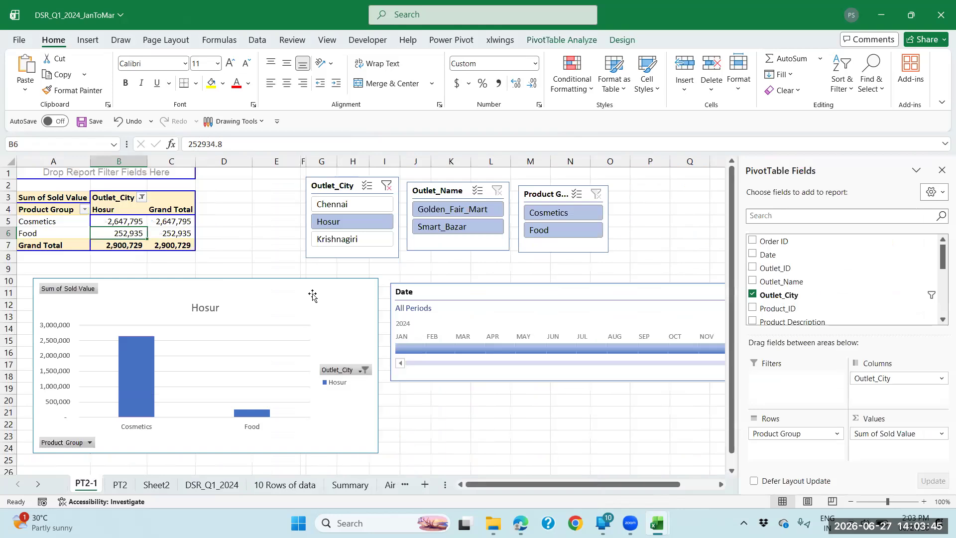
click(269, 250)
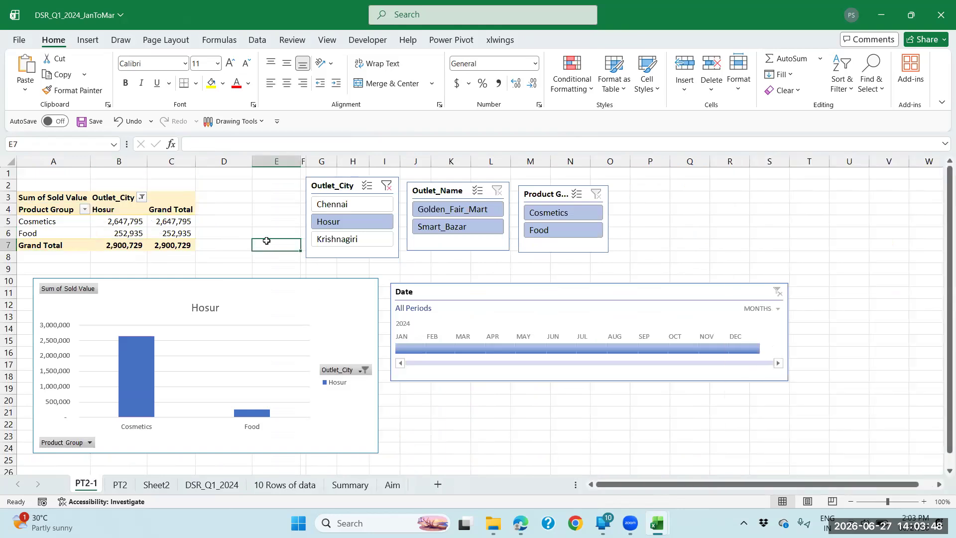
click(336, 206)
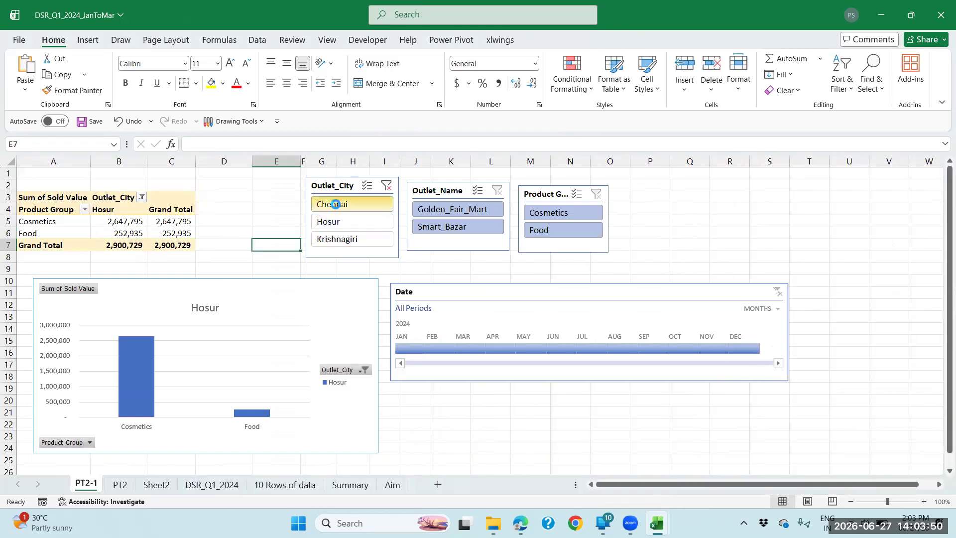
click(336, 219)
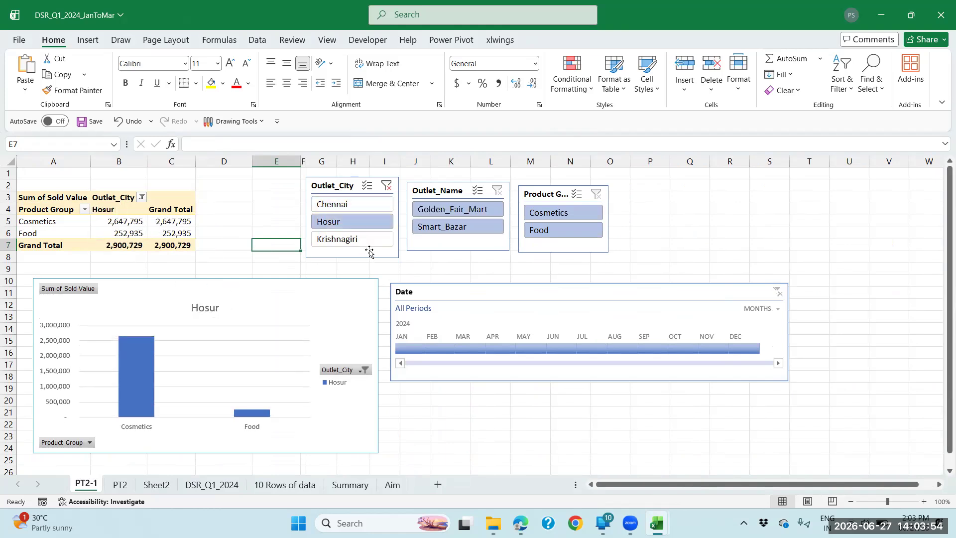
click(349, 241)
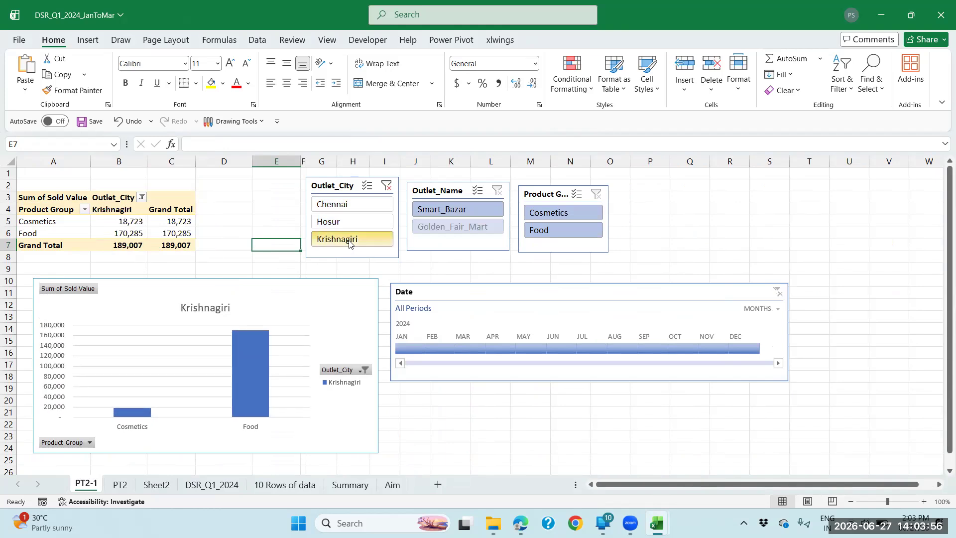
click(387, 185)
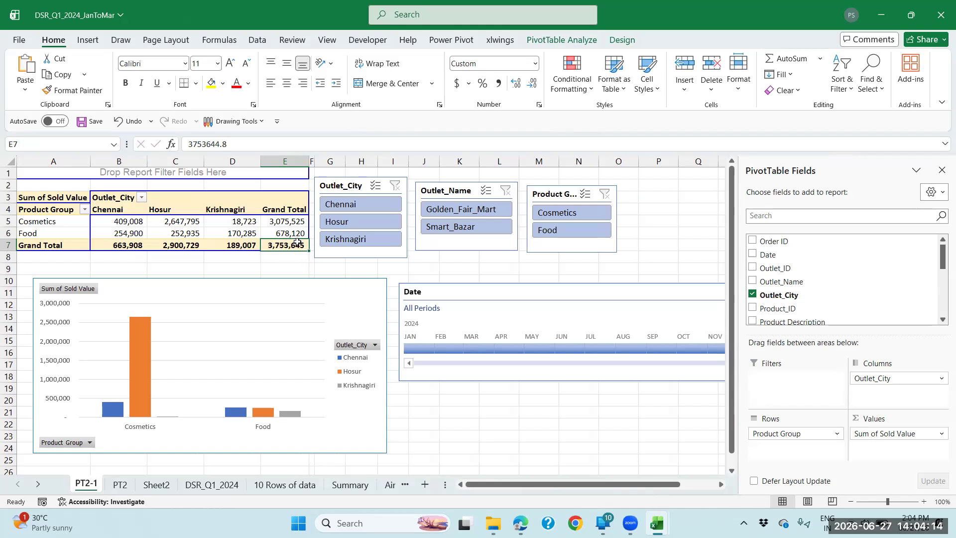
Examine the unfiltered pivot table's Chennai and Hosur columns and its full block of Sold Value figures
mouse_move(298, 243)
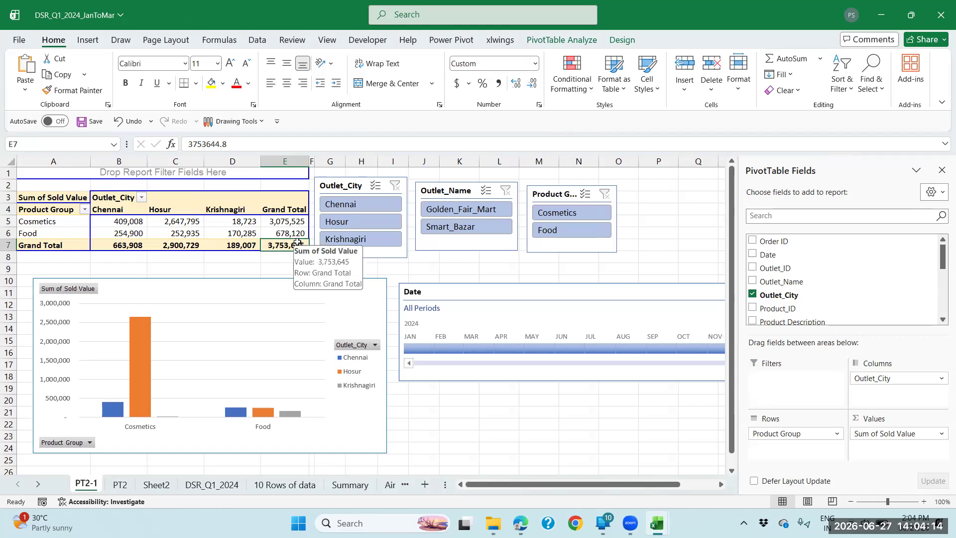
click(123, 212)
drag(123, 211, 125, 247)
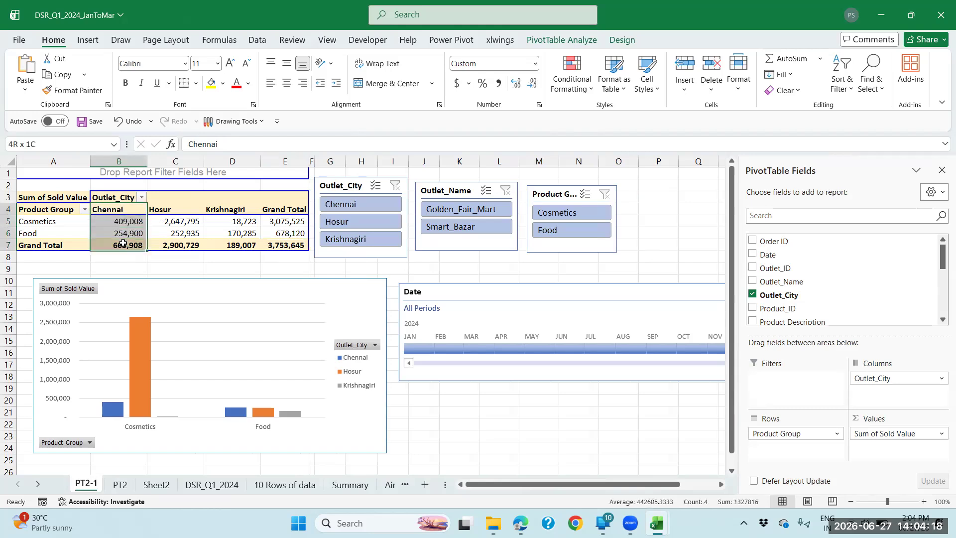
click(137, 247)
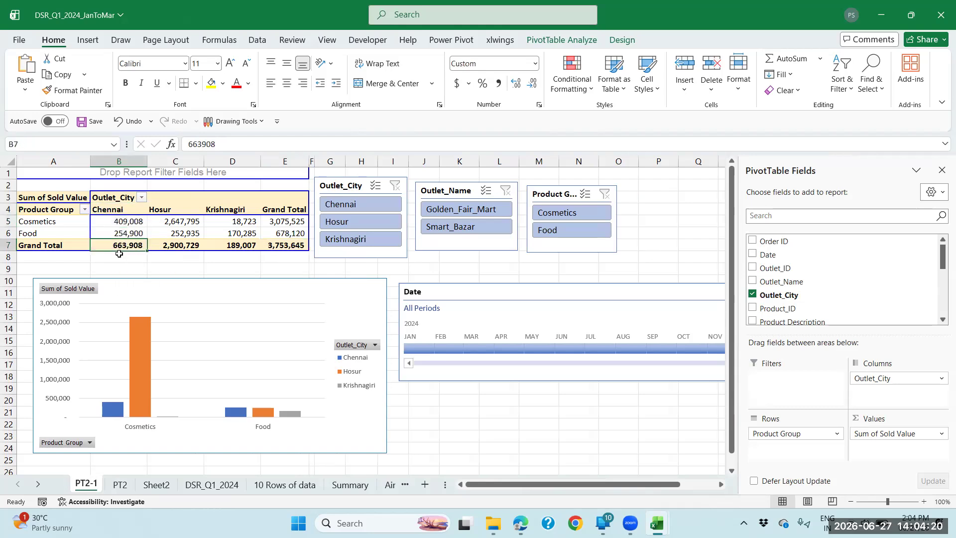
drag(167, 211, 170, 243)
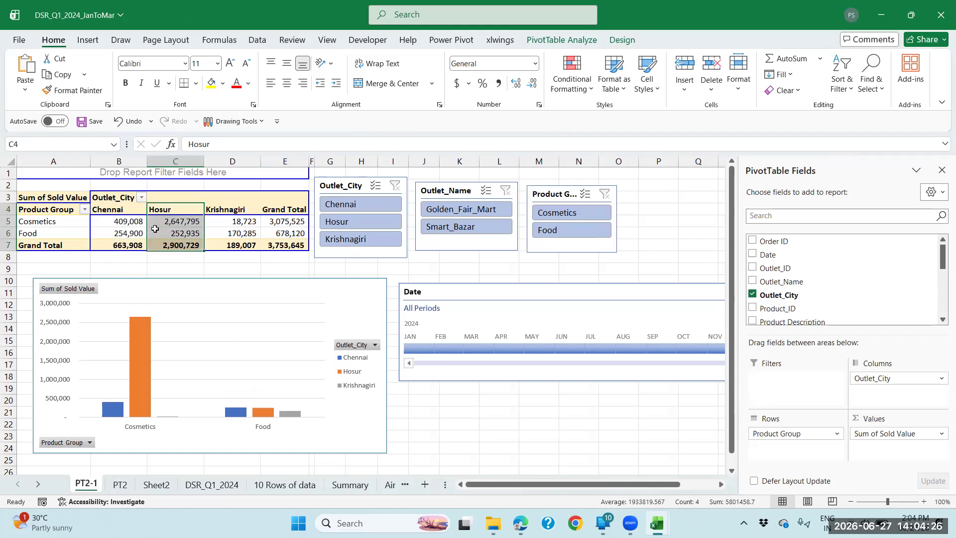
click(125, 232)
drag(123, 220, 275, 247)
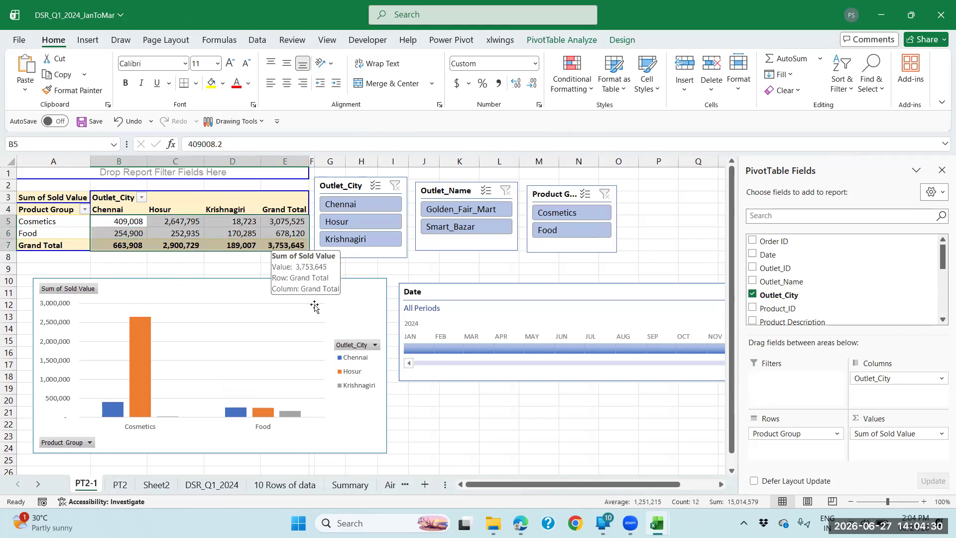
Move the pivot chart slightly up and to the left, and deselect it
drag(305, 299, 302, 293)
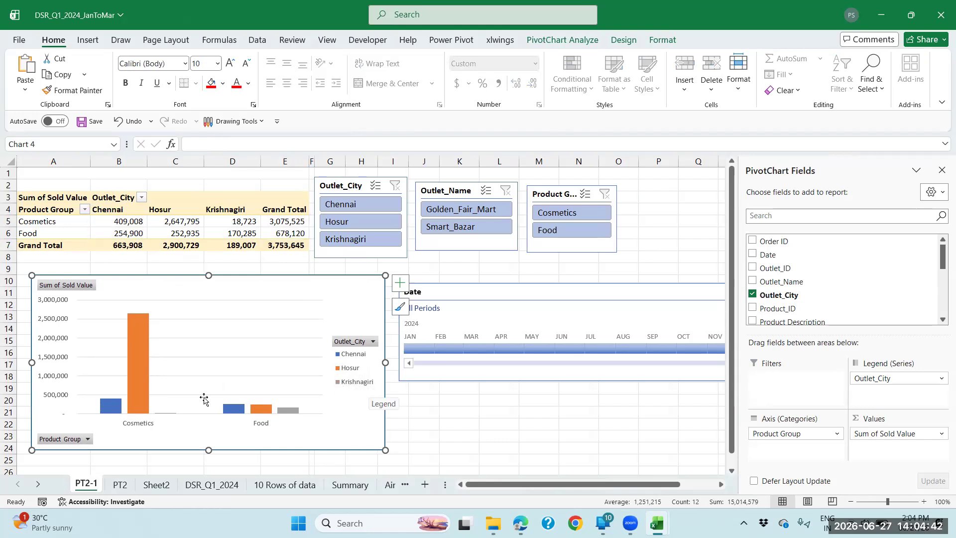
mouse_move(147, 358)
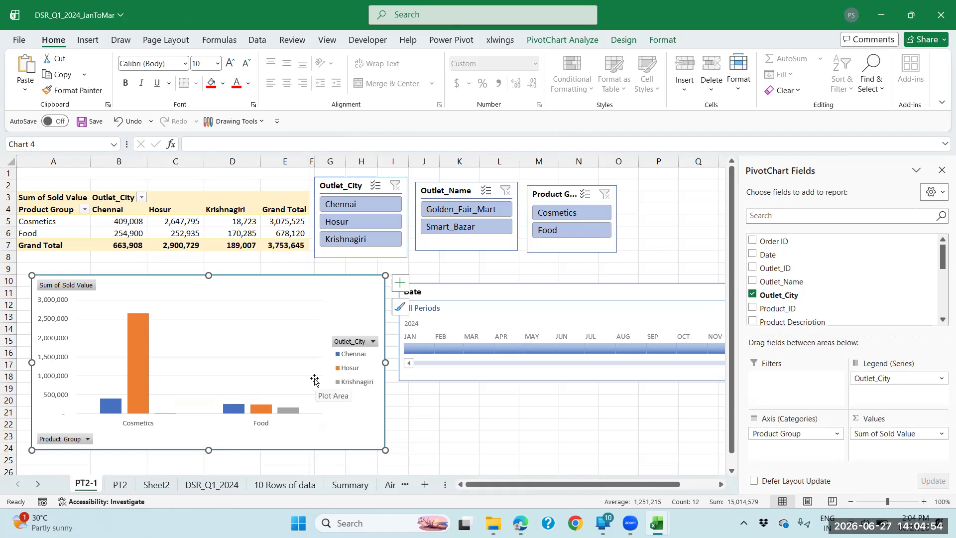
click(440, 270)
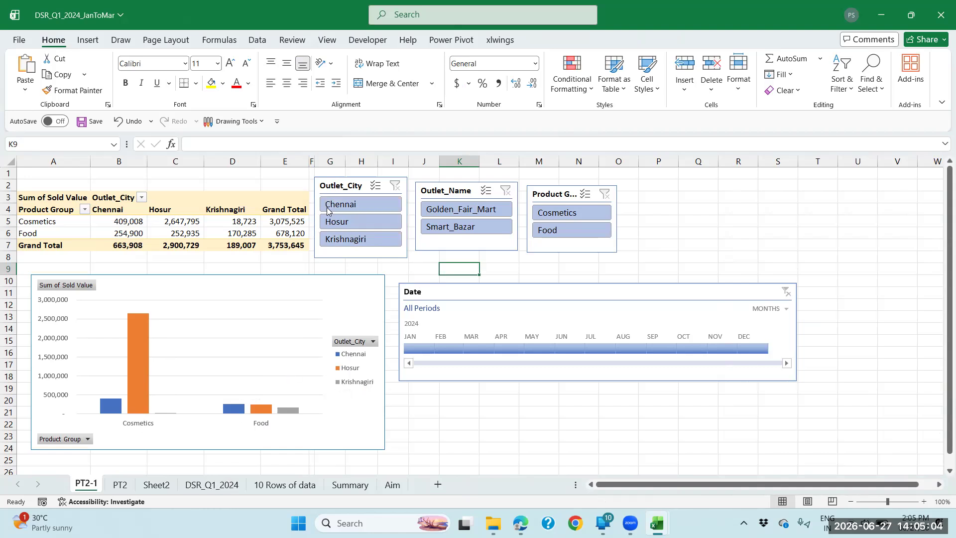
Filter the Outlet_City slicer to Chennai to examine its Cosmetics values, and clear the city filter
click(329, 208)
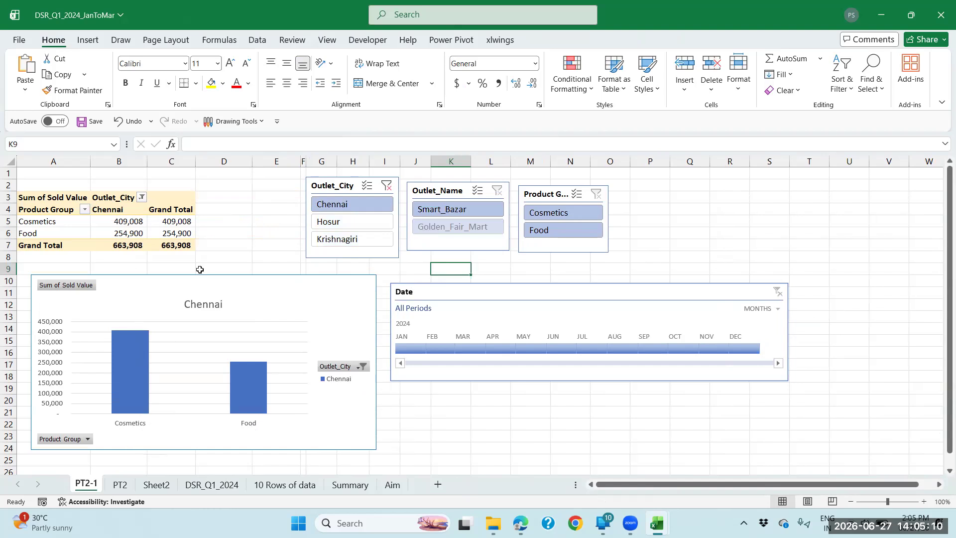
drag(136, 222, 169, 222)
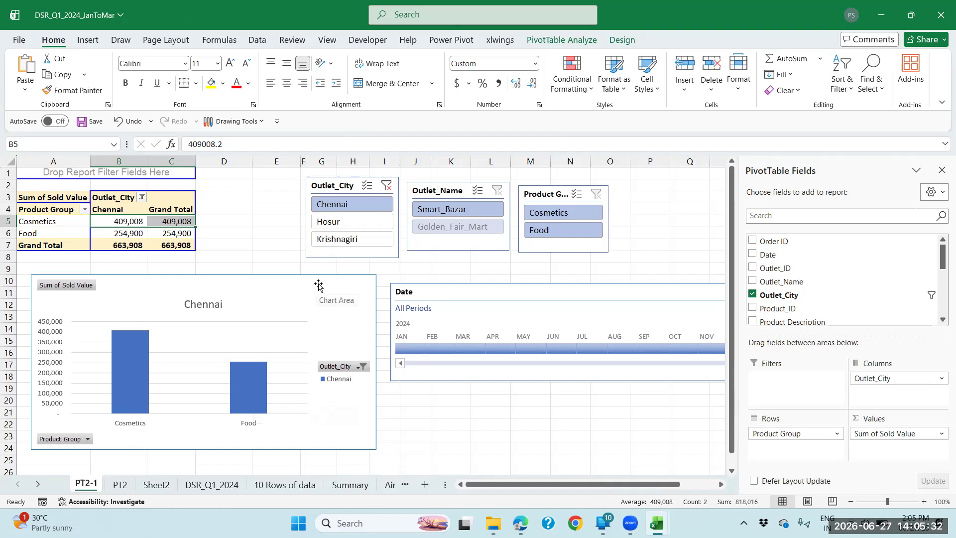
click(386, 186)
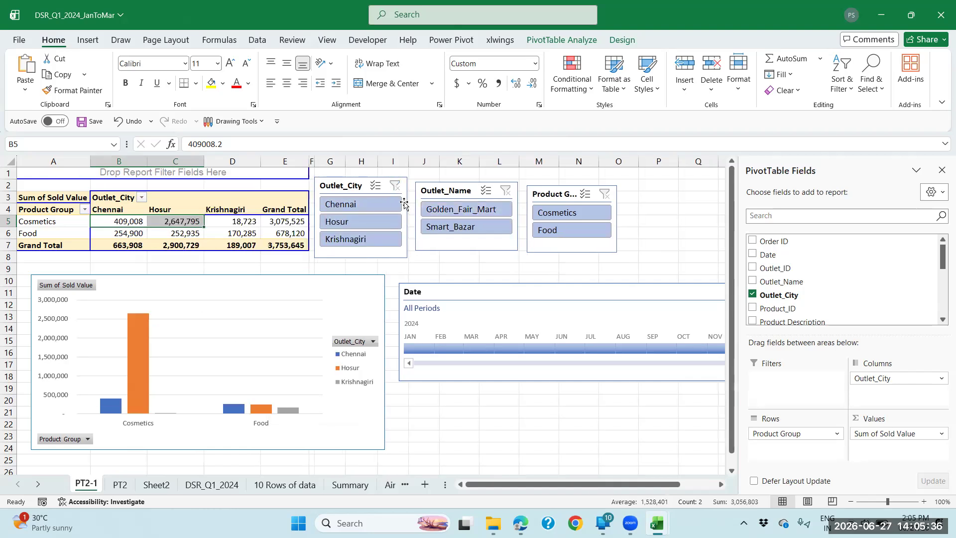
Nudge the Outlet_City slicer's position and filter the Outlet_Name slicer by Golden_Fair_Mart, ending on Smart_Bazar
mouse_move(342, 186)
mouse_down()
mouse_move(350, 197)
mouse_move(342, 189)
mouse_up()
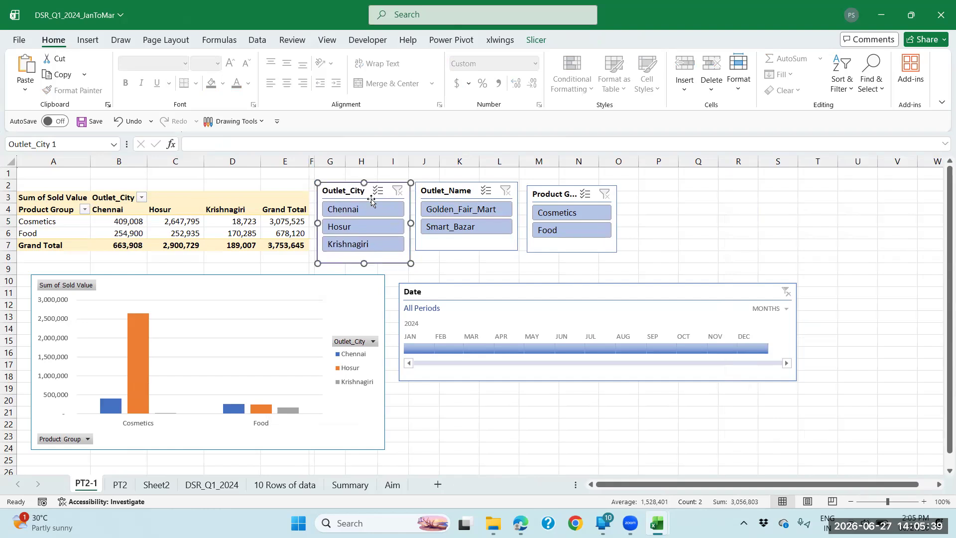
click(458, 210)
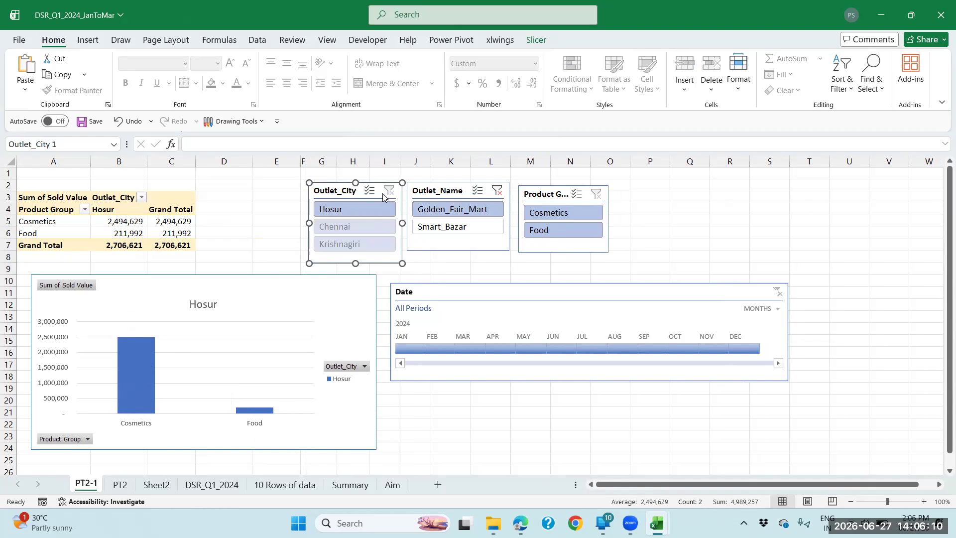
drag(342, 190, 337, 189)
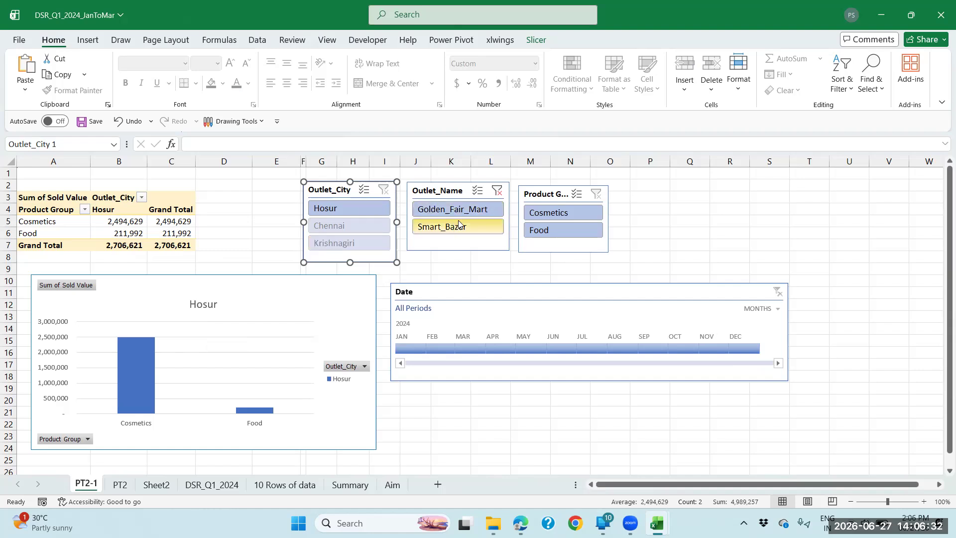
click(443, 232)
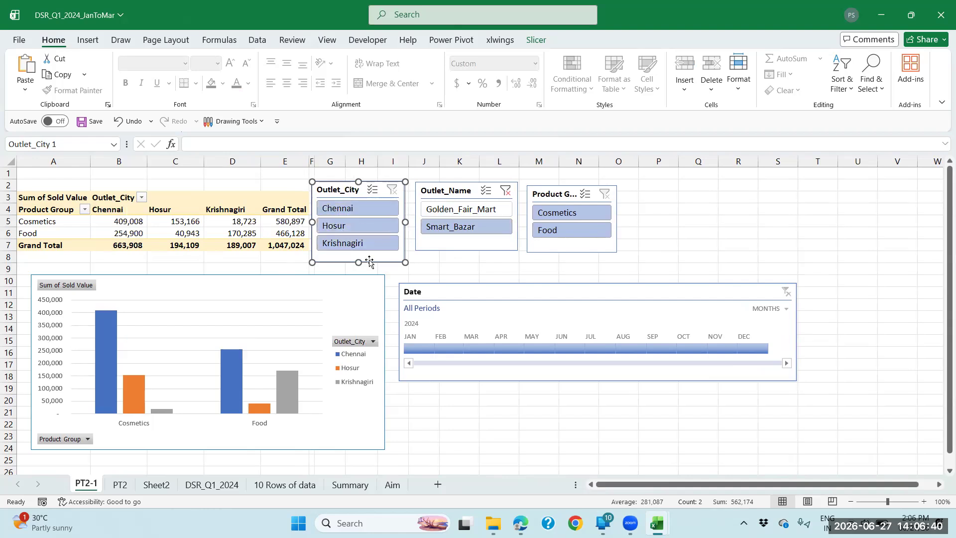
Examine the Smart_Bazar chart and the pivot table's Krishnagiri Cosmetics value and Cosmetics and Food grand totals
click(222, 285)
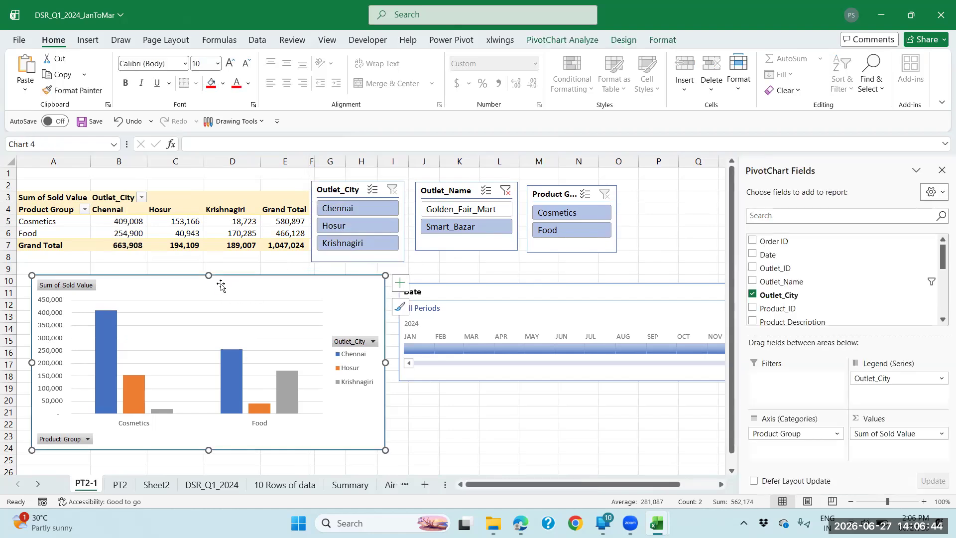
click(215, 224)
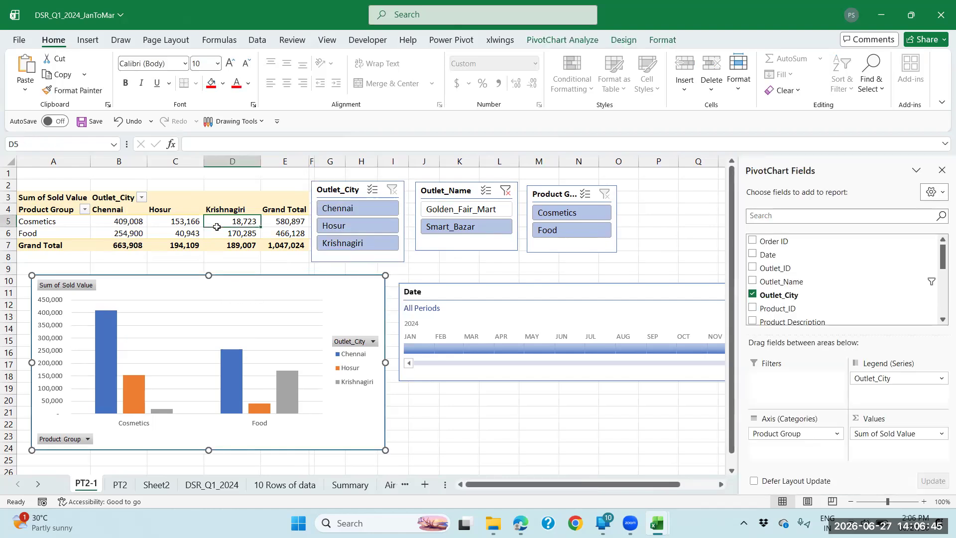
click(279, 225)
click(284, 234)
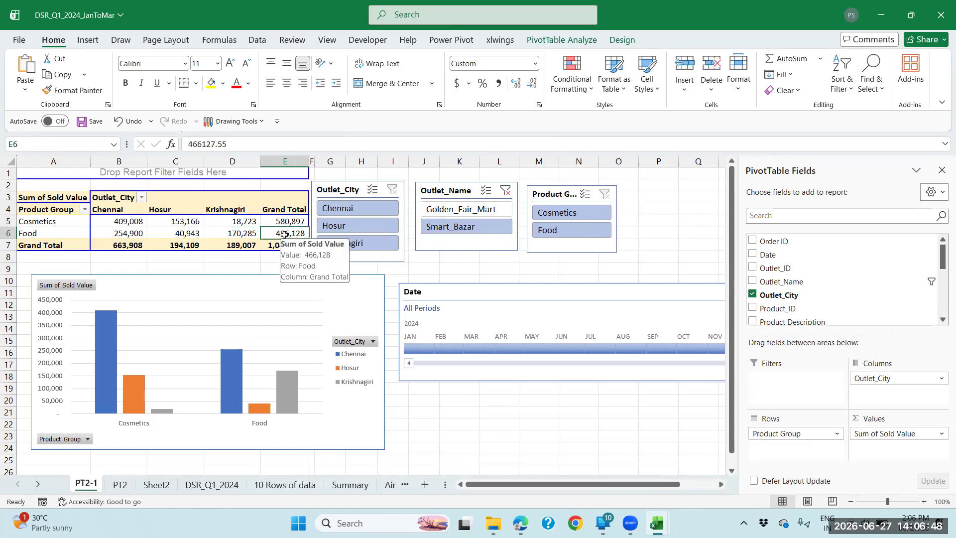
click(424, 268)
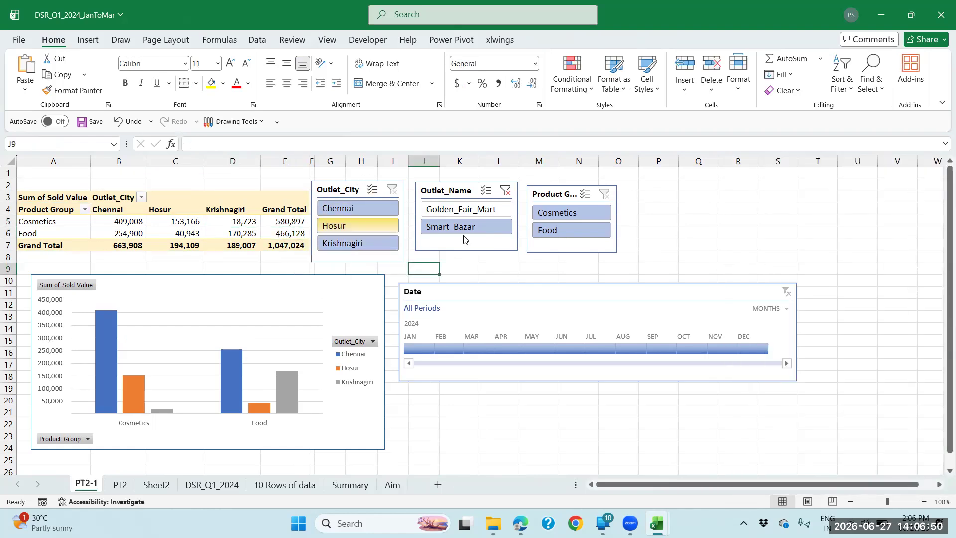
Nudge the Date timeline up and to the right, and filter it by single months from Jan to Jun 2024
click(455, 291)
mouse_move(456, 291)
mouse_down()
mouse_move(476, 287)
mouse_move(460, 283)
mouse_up()
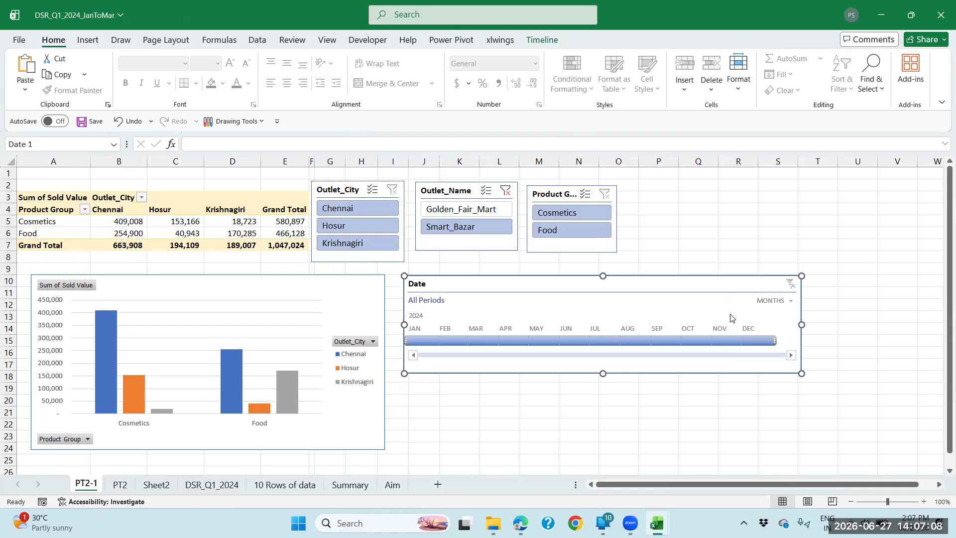
click(421, 341)
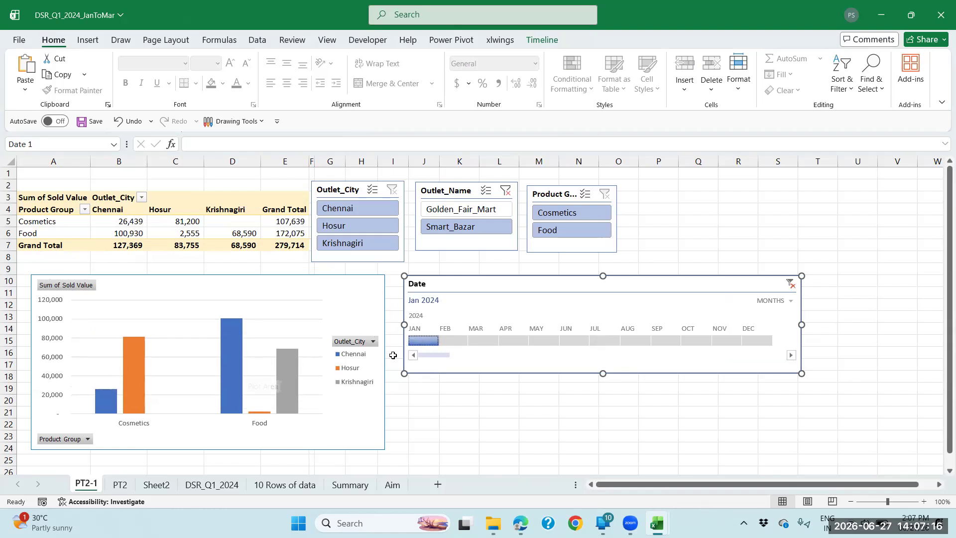
click(448, 341)
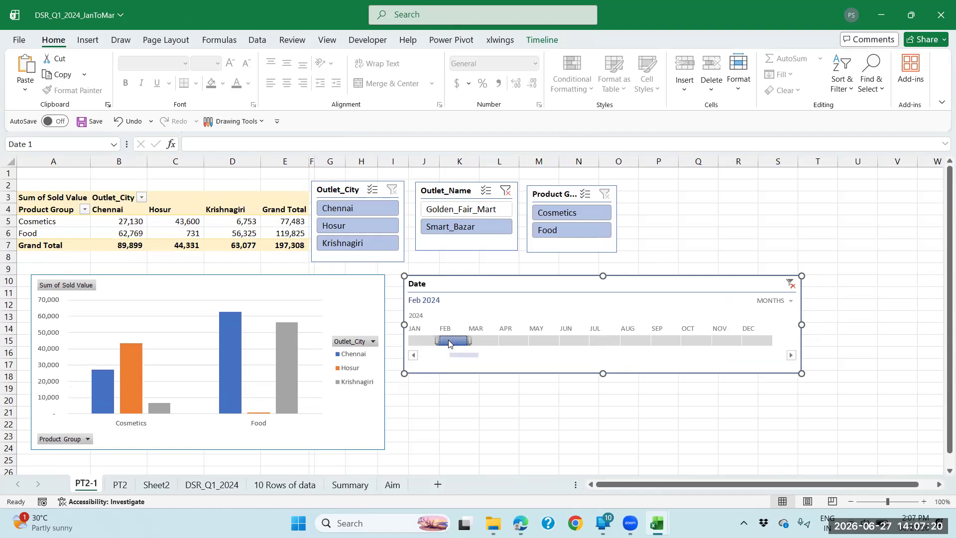
click(481, 343)
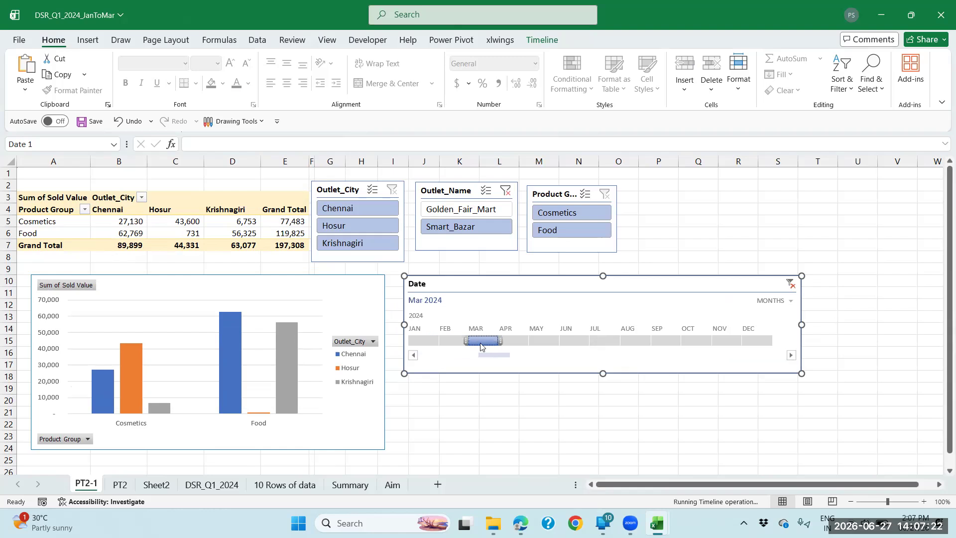
click(511, 342)
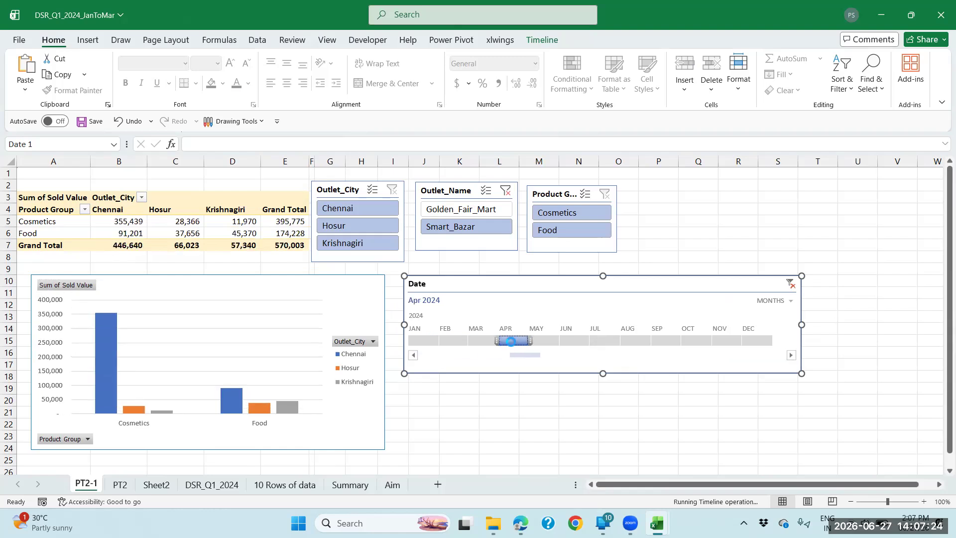
click(545, 340)
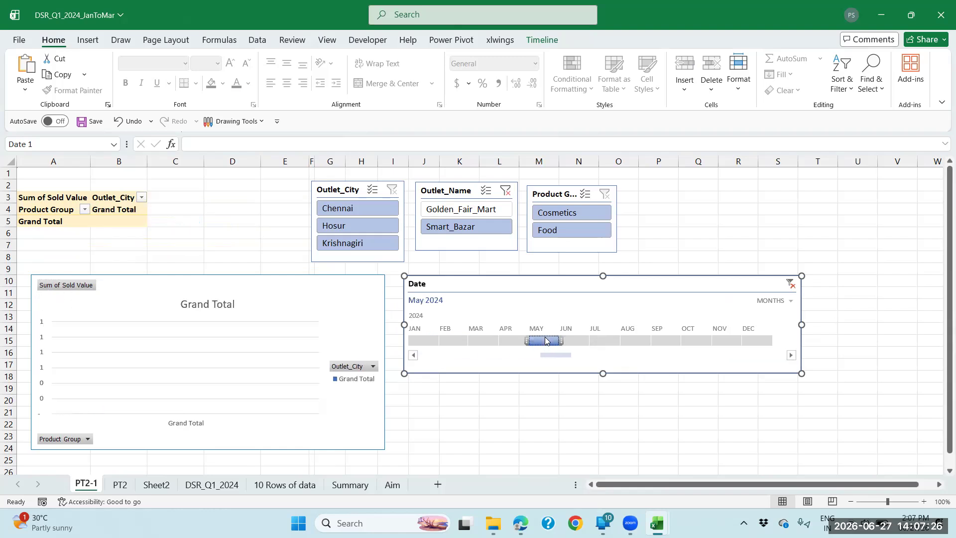
click(567, 340)
Set the Date timeline to Jan 2024 and extend the period through March to cover Q1 2024
click(423, 343)
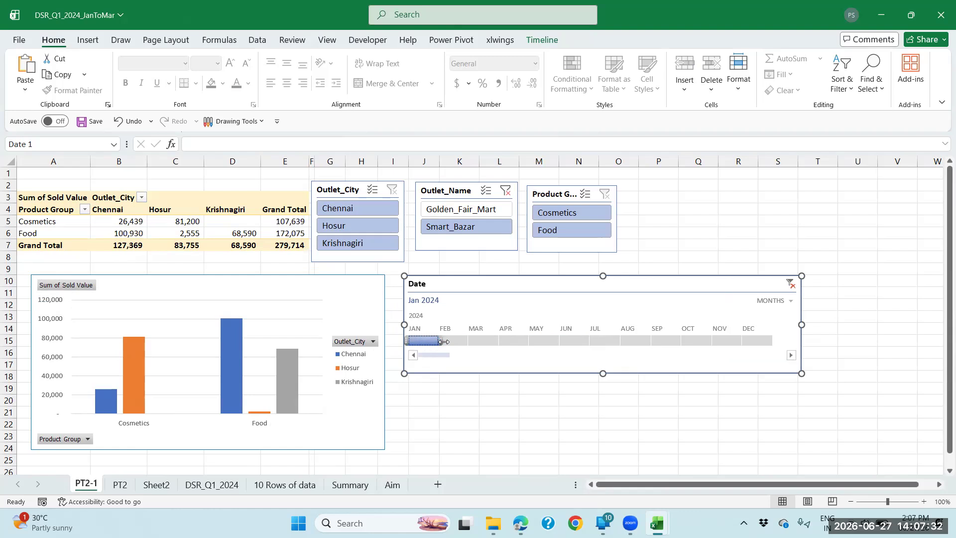
click(426, 344)
drag(441, 340, 491, 343)
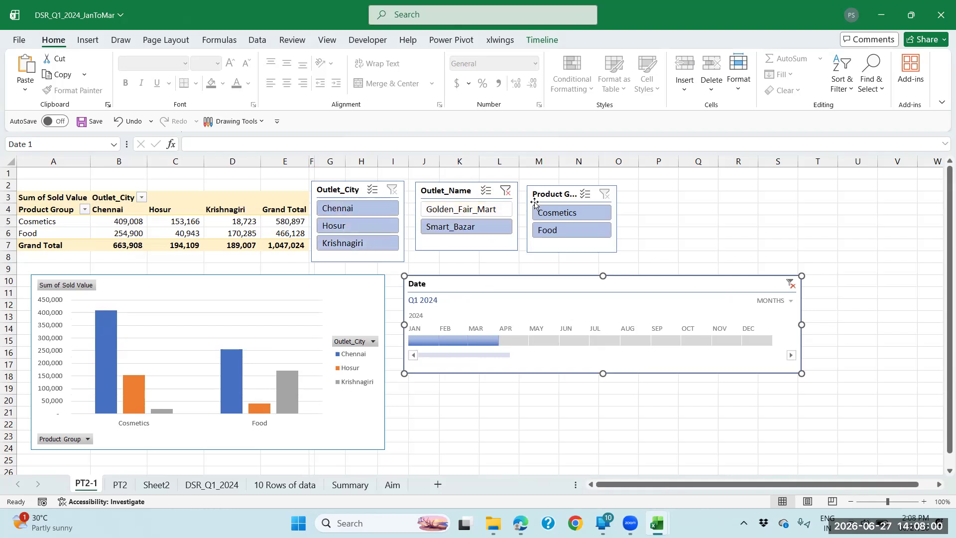
Widen the Product Group slicer to show its full title, filter it to Cosmetics, and clear that filter
click(613, 201)
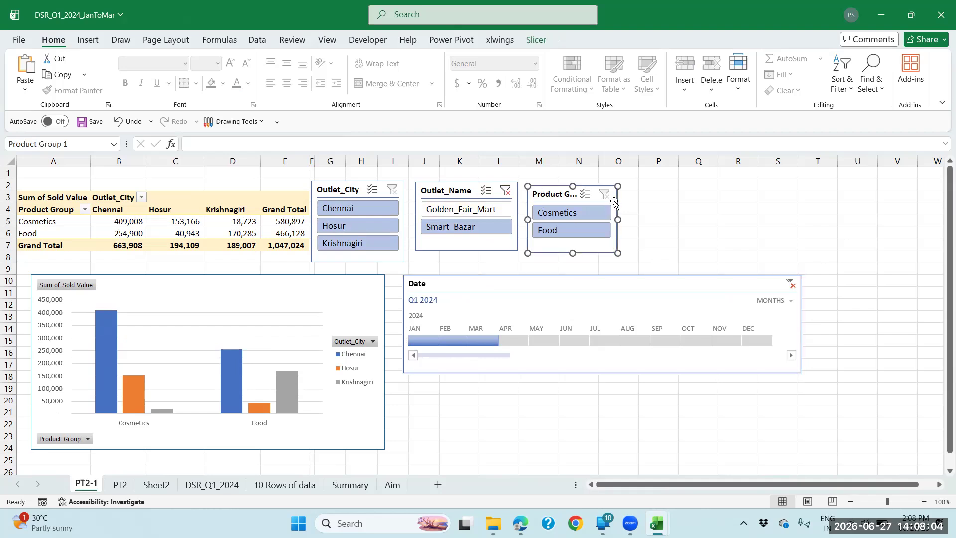
drag(618, 219, 645, 219)
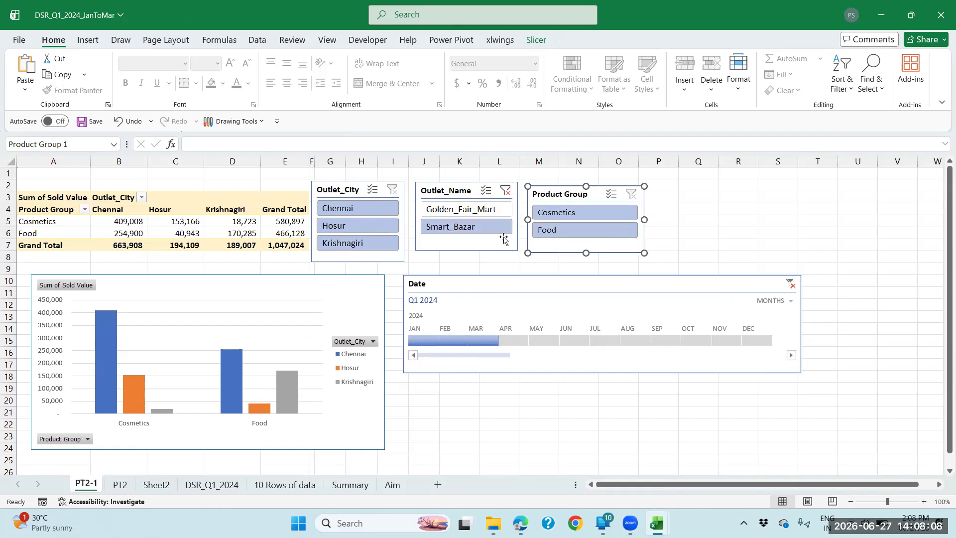
click(552, 217)
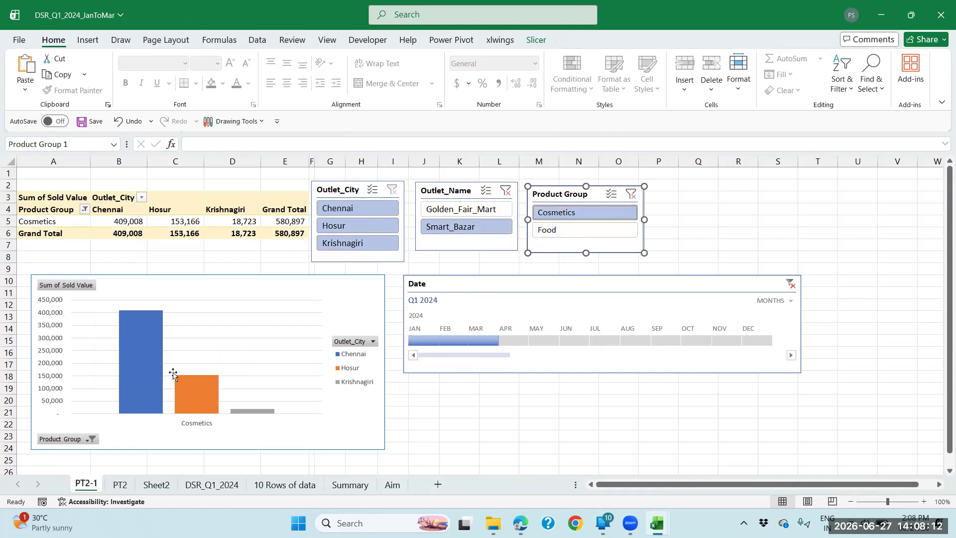
click(631, 195)
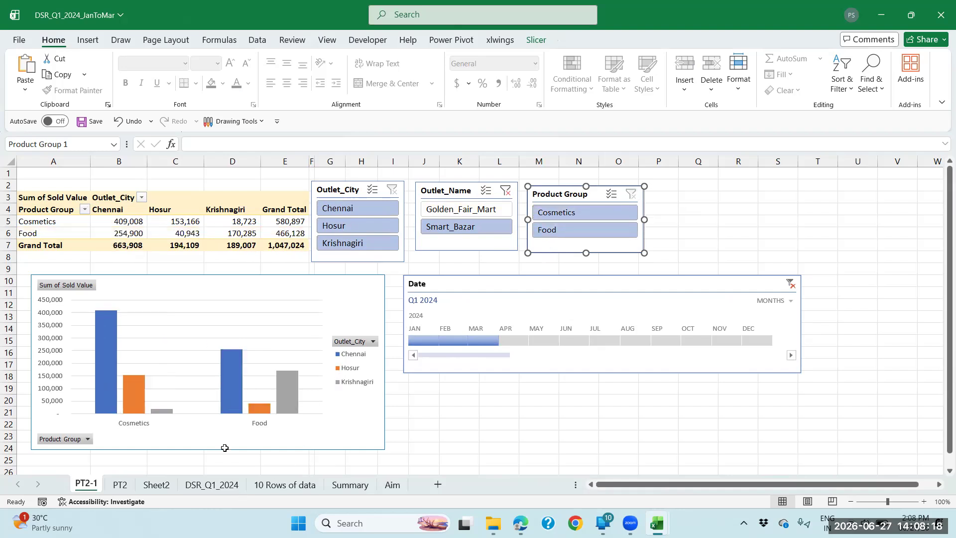
Delete the Outlet_City, Outlet_Name and Product Group slicers and the Date timeline from the PT2-1 sheet
click(336, 189)
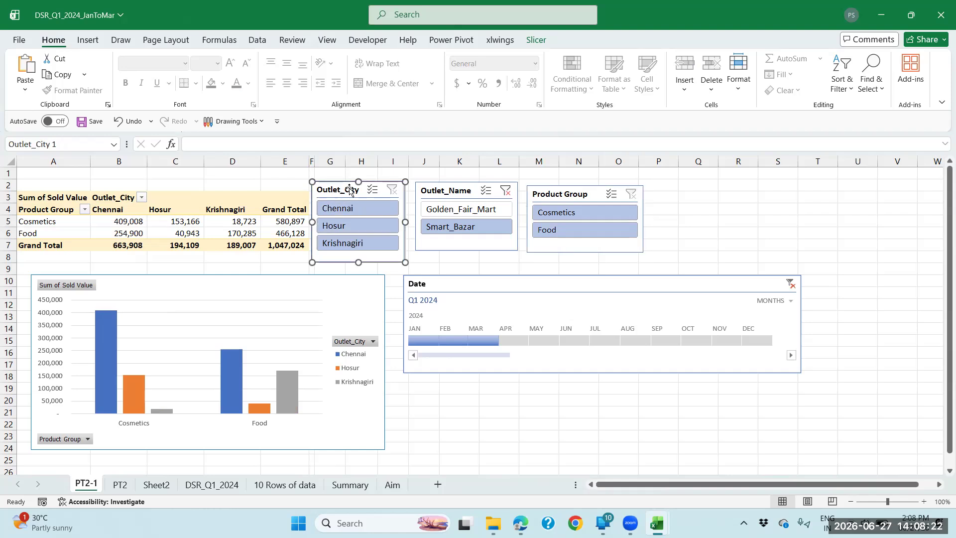
key(Delete)
click(434, 190)
key(Delete)
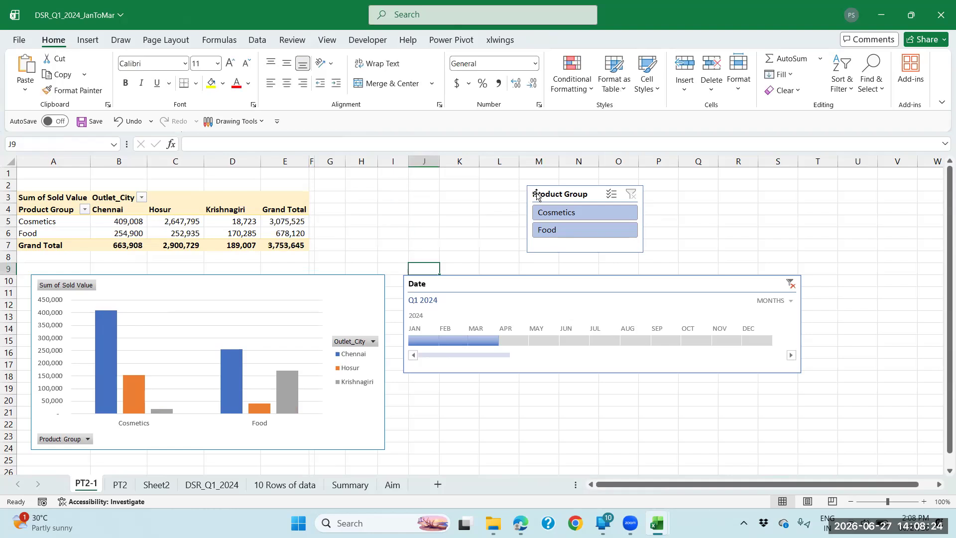
click(537, 194)
key(Delete)
click(438, 282)
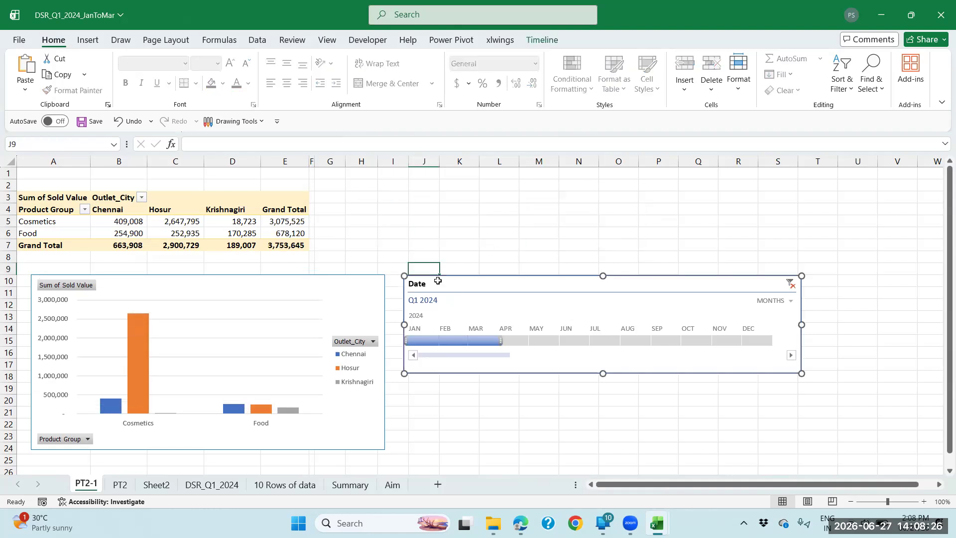
key(Delete)
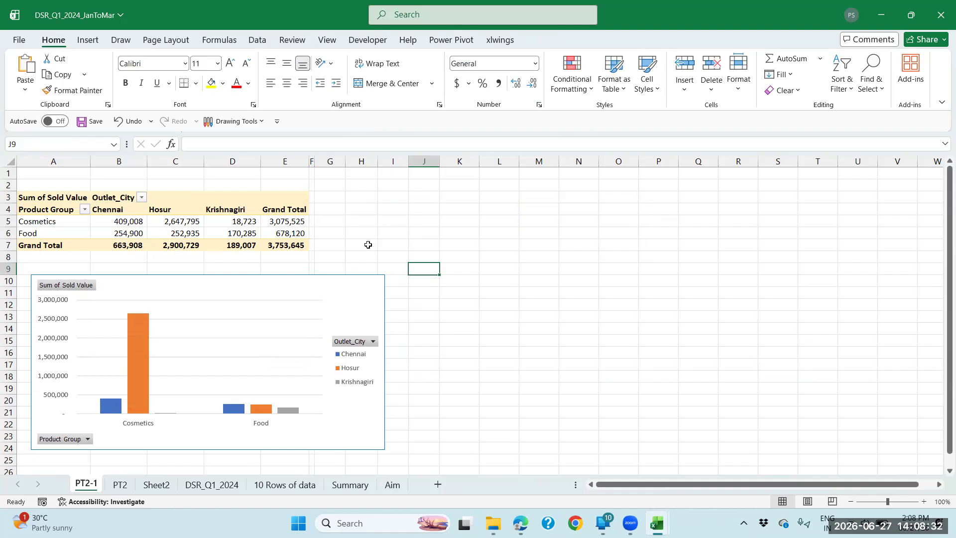
Review the first two aims on the Aim sheet, nudging the shape about applying slicers in pivot tables slightly left
click(393, 485)
mouse_move(433, 203)
mouse_down()
mouse_move(446, 200)
mouse_move(427, 197)
mouse_up()
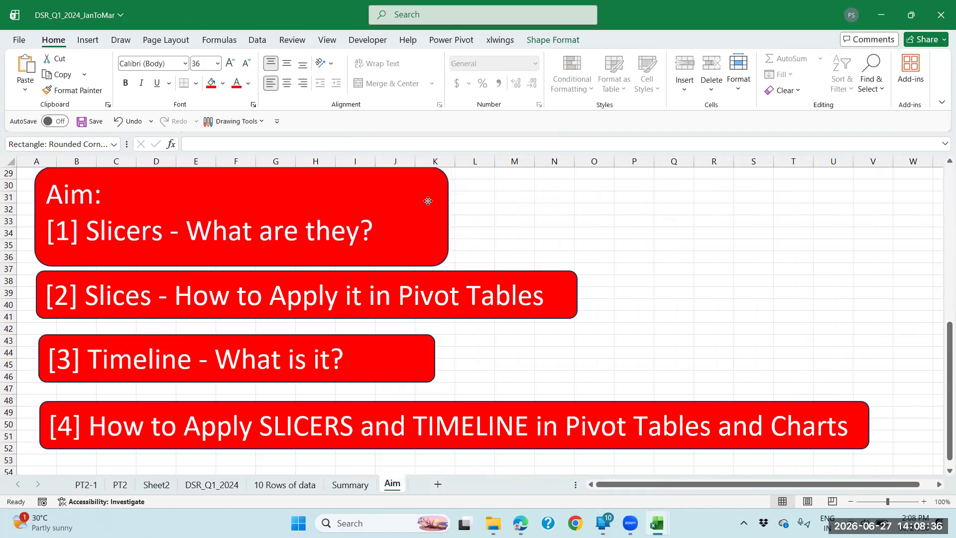
click(498, 275)
mouse_move(498, 274)
mouse_down()
mouse_move(513, 274)
mouse_move(497, 274)
mouse_up()
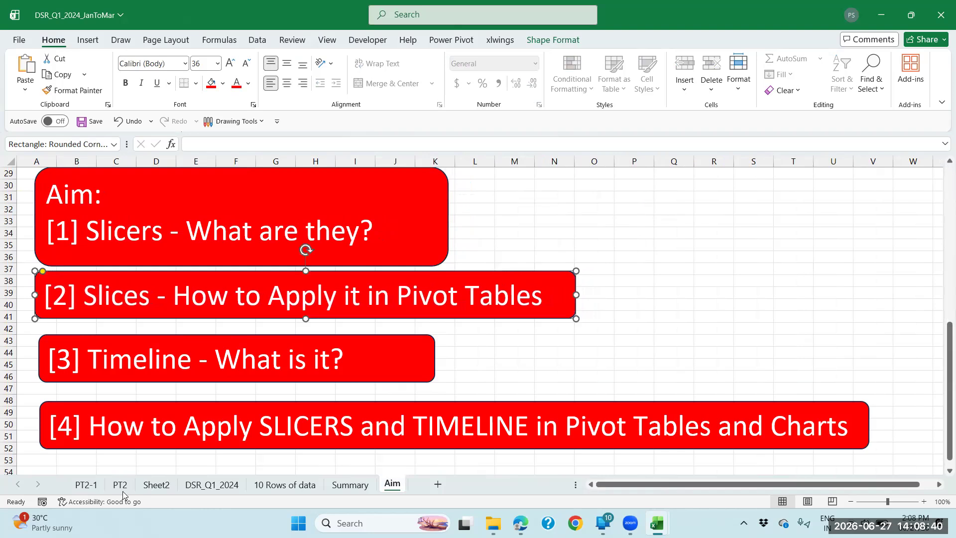
Try to insert a slicer on the PT2-1 sheet with empty cell J5 outside the pivot table selected
click(91, 487)
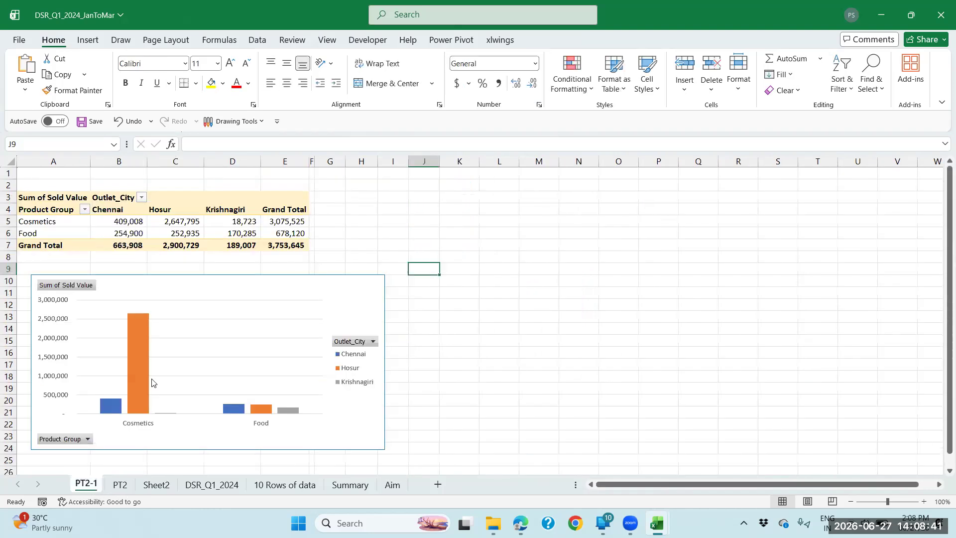
click(175, 238)
click(414, 217)
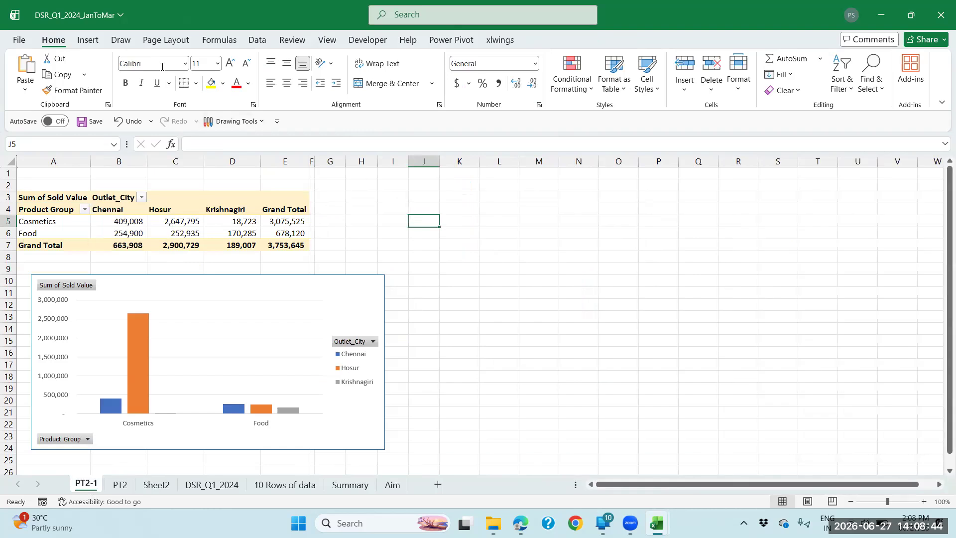
click(88, 40)
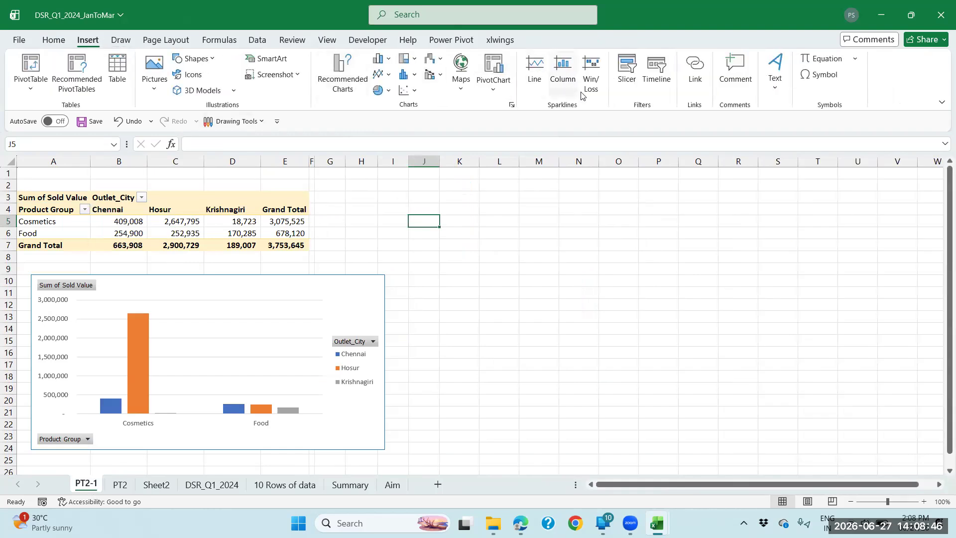
click(627, 74)
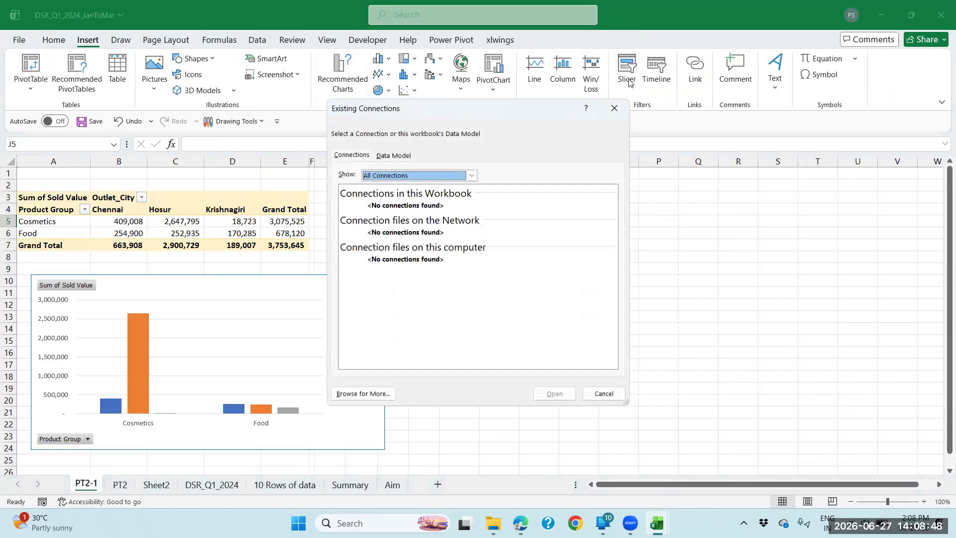
click(605, 394)
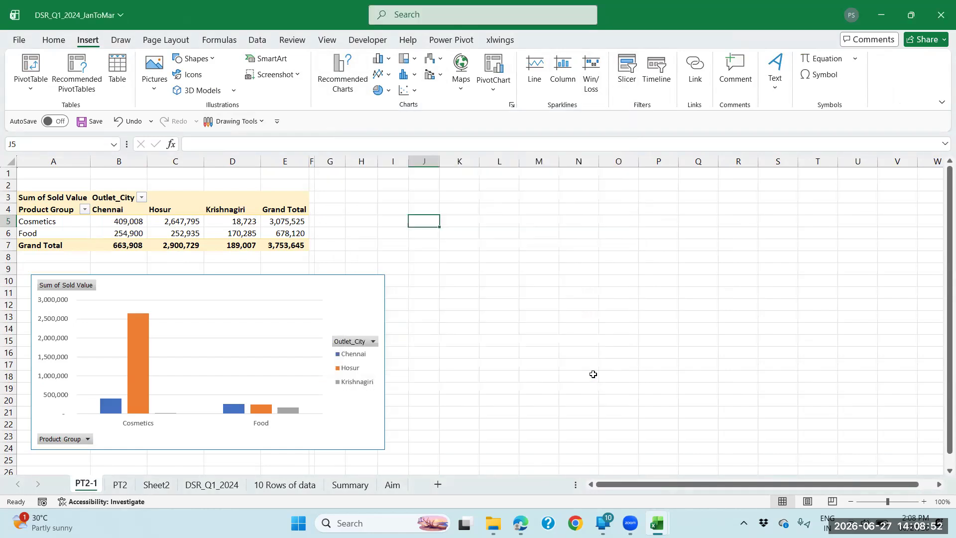
Select the Cosmetics label inside the pivot table, examine the fields offered for slicers, and close the list without inserting any
click(244, 222)
click(173, 224)
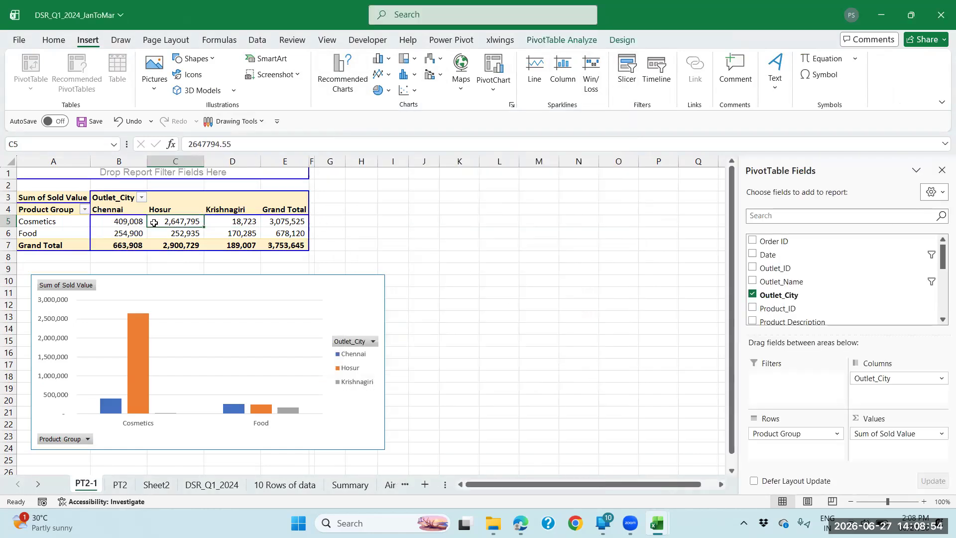
click(135, 224)
click(81, 226)
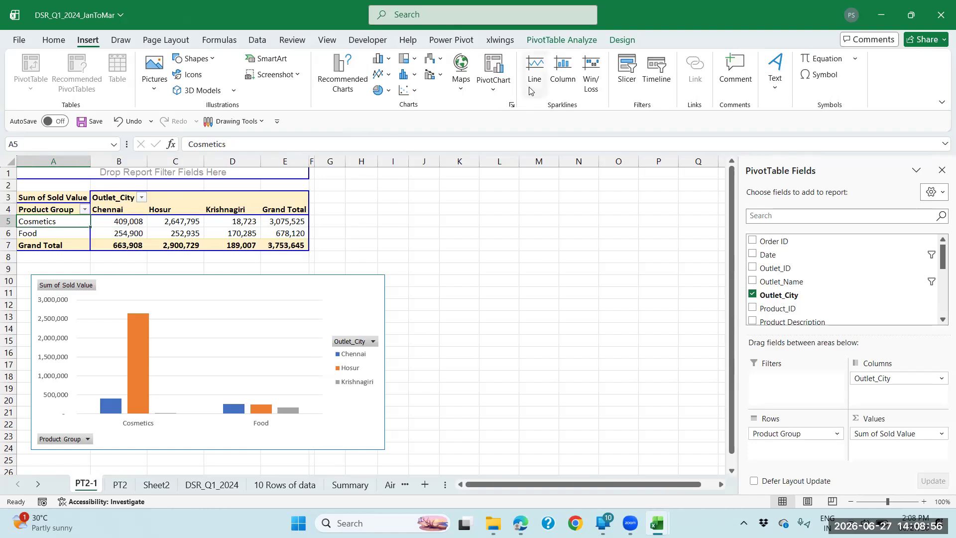
click(622, 76)
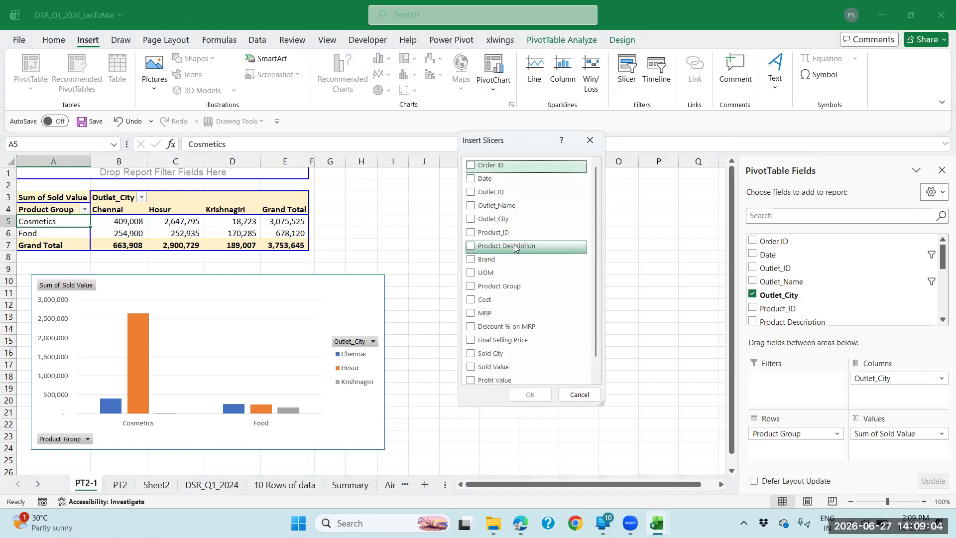
scroll(593, 207, down, 1)
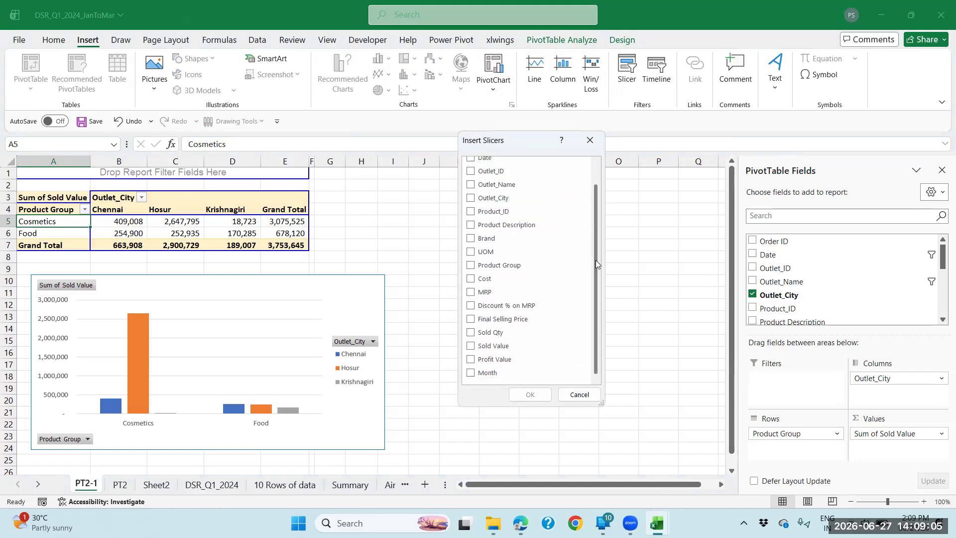
click(580, 395)
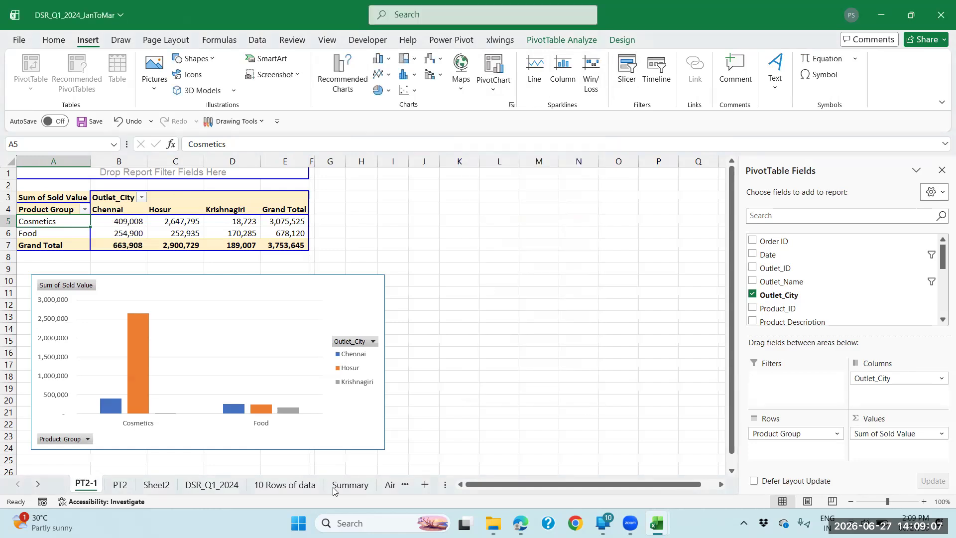
Clear the Outlet_City filter from the sales data on the DSR_Q1_2024 sheet
click(233, 488)
click(218, 298)
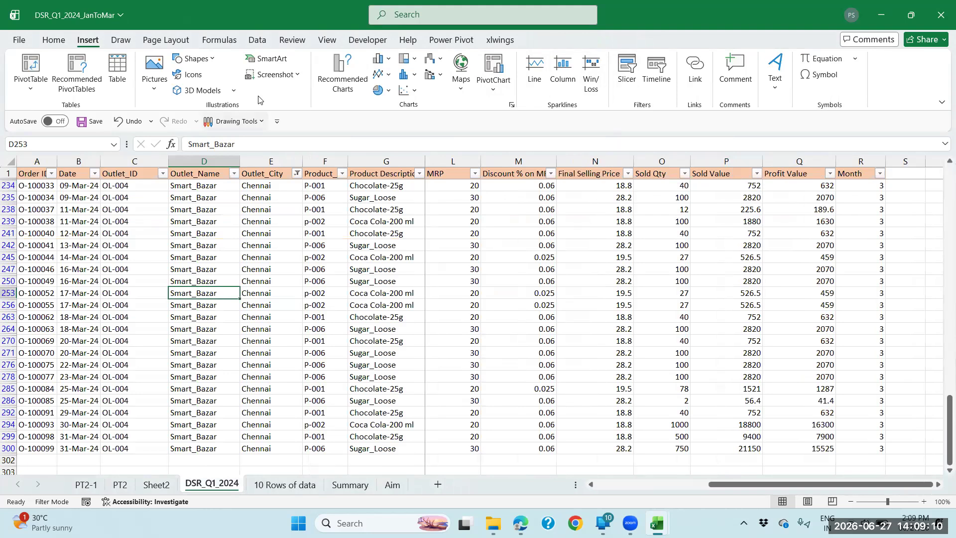
click(257, 40)
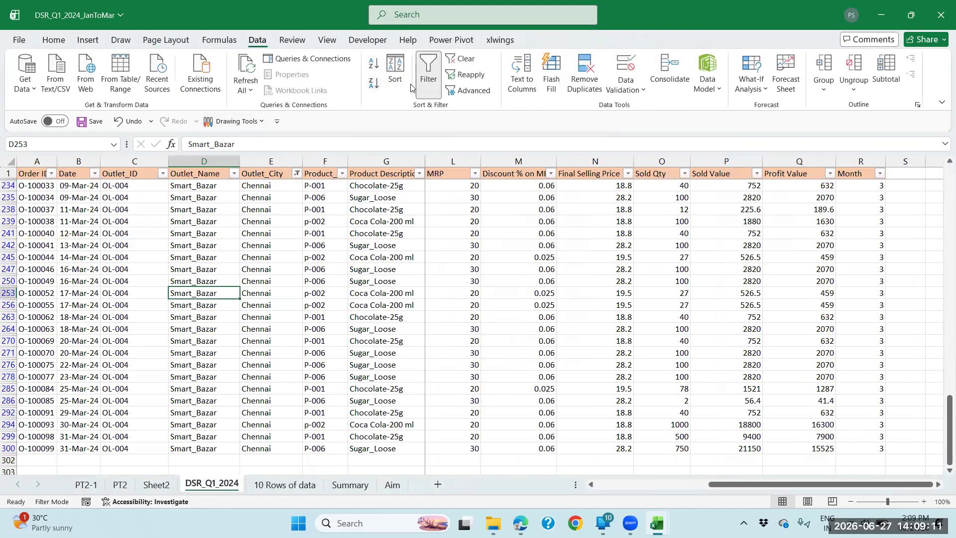
click(462, 59)
click(68, 181)
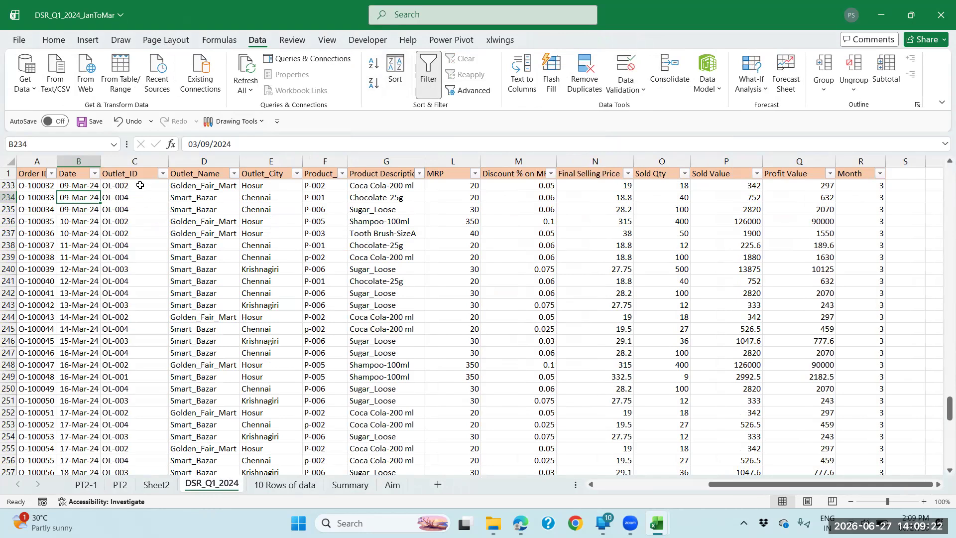
Return to the first sales record, widen the Order ID, Date and Outlet_ID columns, and examine the Outlet_Name and Outlet_City headers
click(161, 209)
key(ctrl+Down)
key(ctrl+Up)
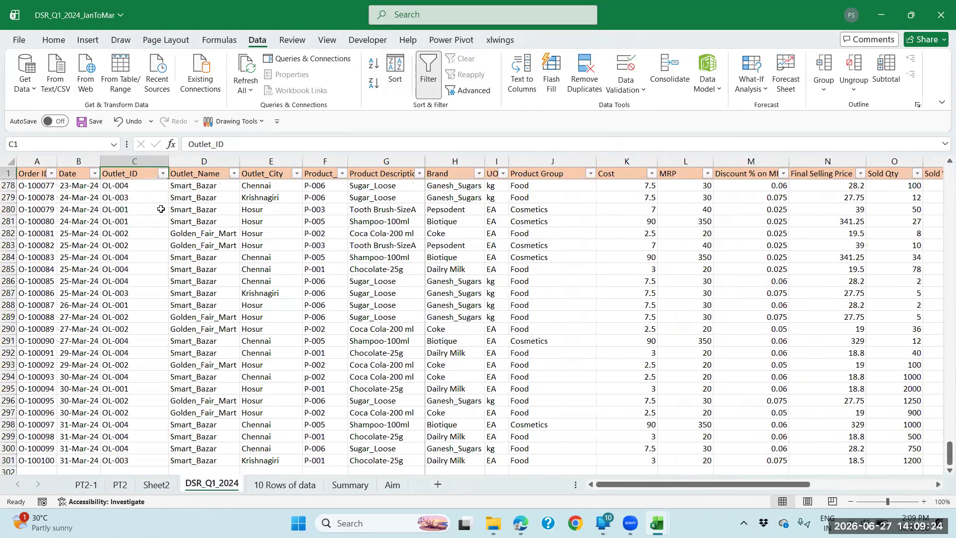
key(ctrl+Left)
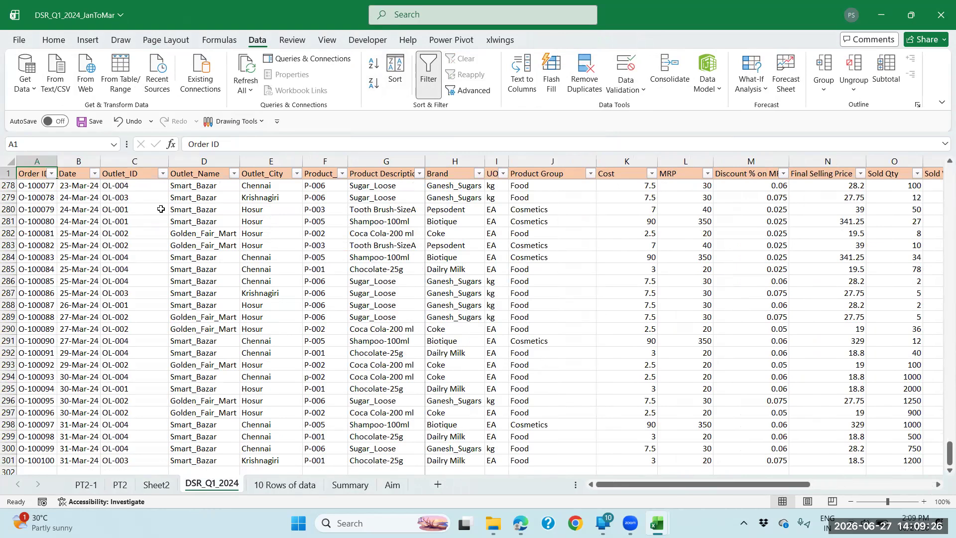
key(Down)
drag(58, 161, 138, 160)
drag(206, 160, 220, 161)
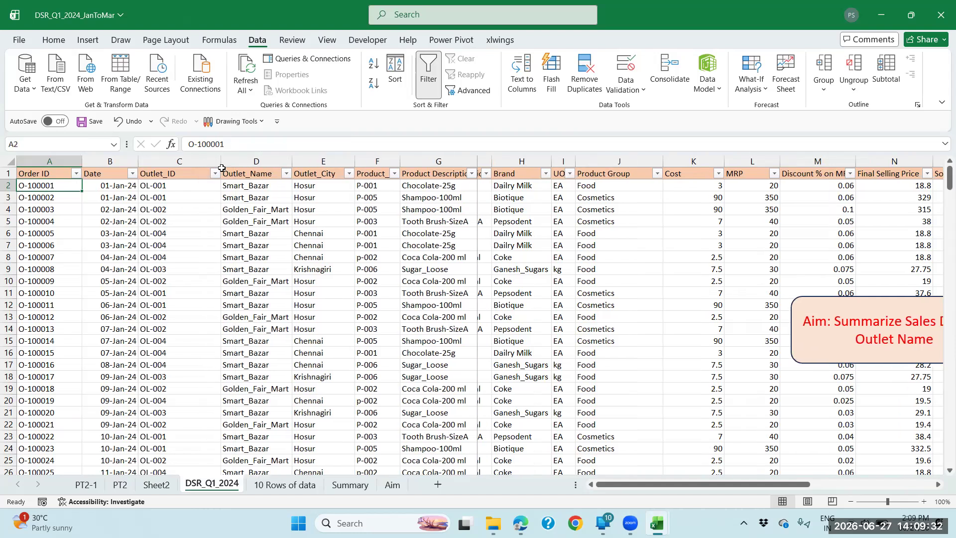
drag(288, 160, 296, 161)
click(267, 176)
click(301, 175)
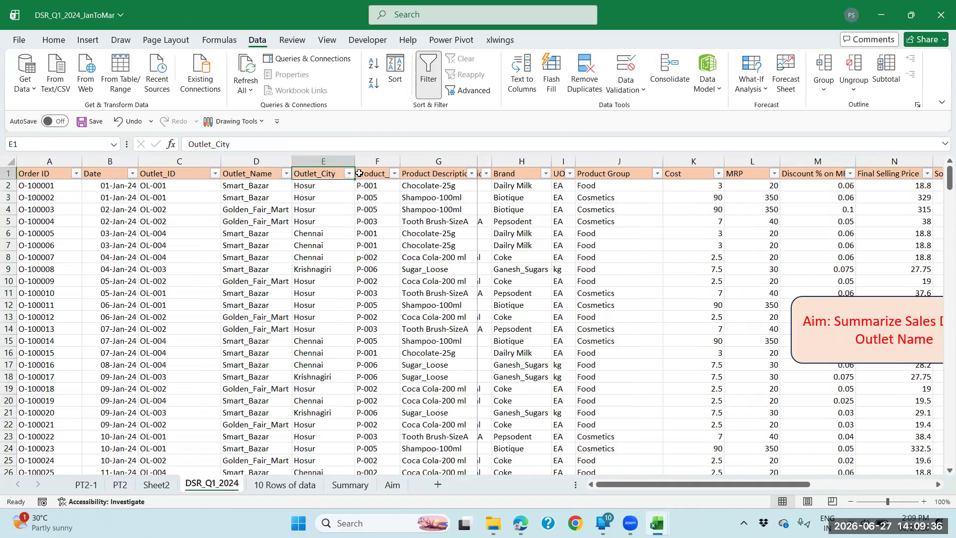
Widen the Outlet_City column and review the distinct filter values offered for Outlet_City and Outlet_Name, leaving both unfiltered
drag(351, 164, 371, 163)
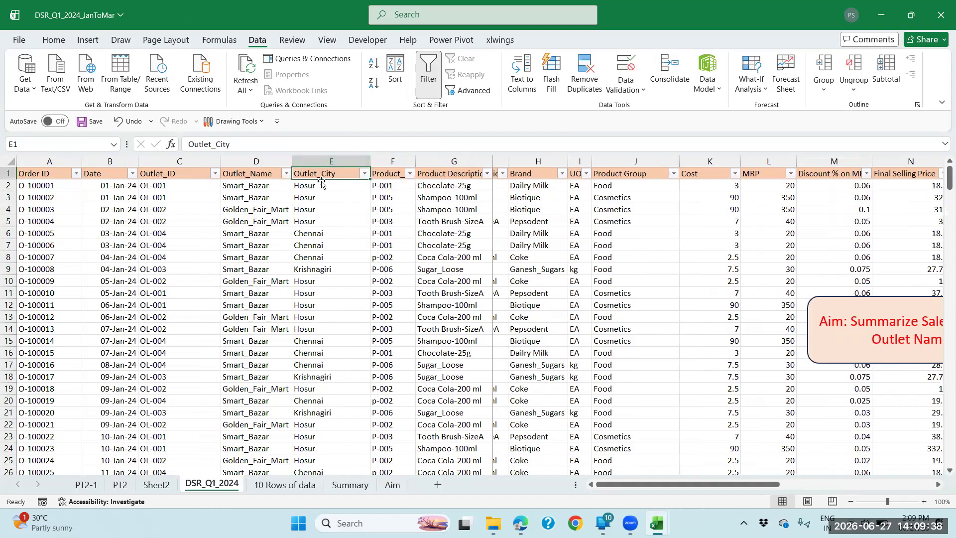
click(364, 173)
click(442, 276)
click(277, 187)
click(286, 174)
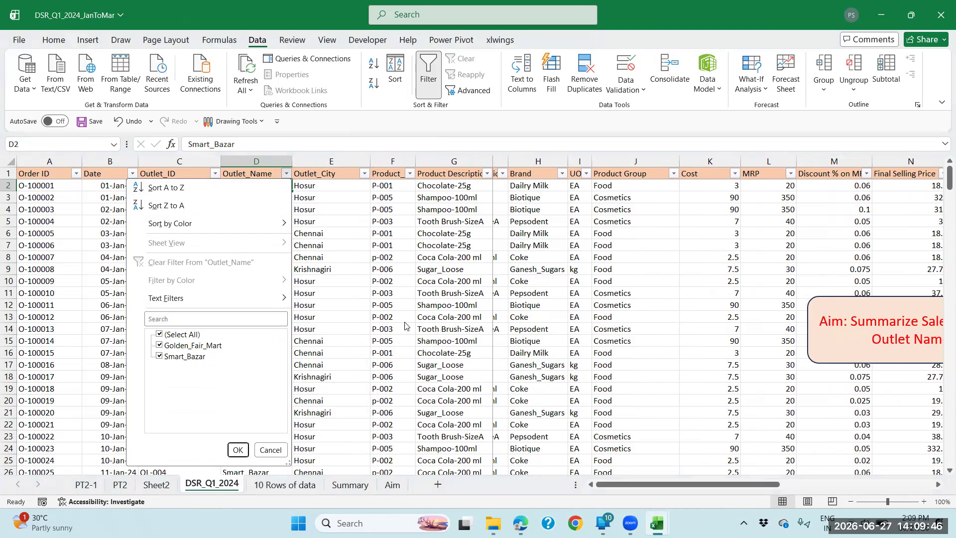
click(238, 449)
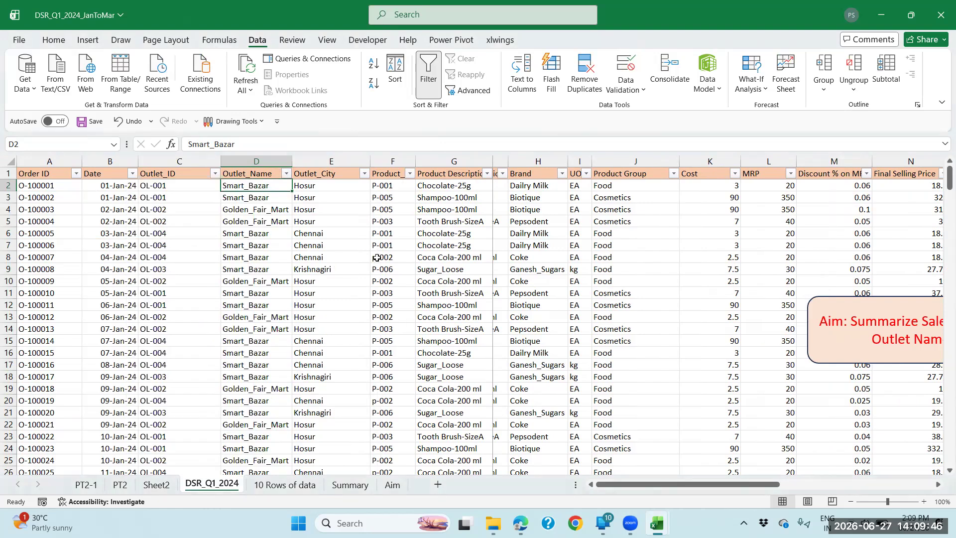
Examine the Product Description filter values and the entries in the Brand and Product Group columns as possible slicer fields
click(456, 188)
click(487, 172)
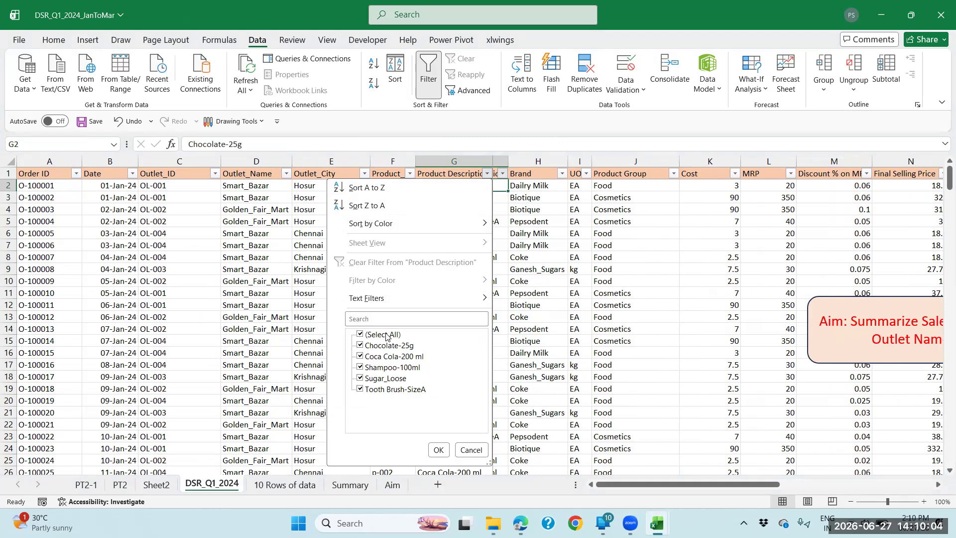
click(540, 284)
click(537, 277)
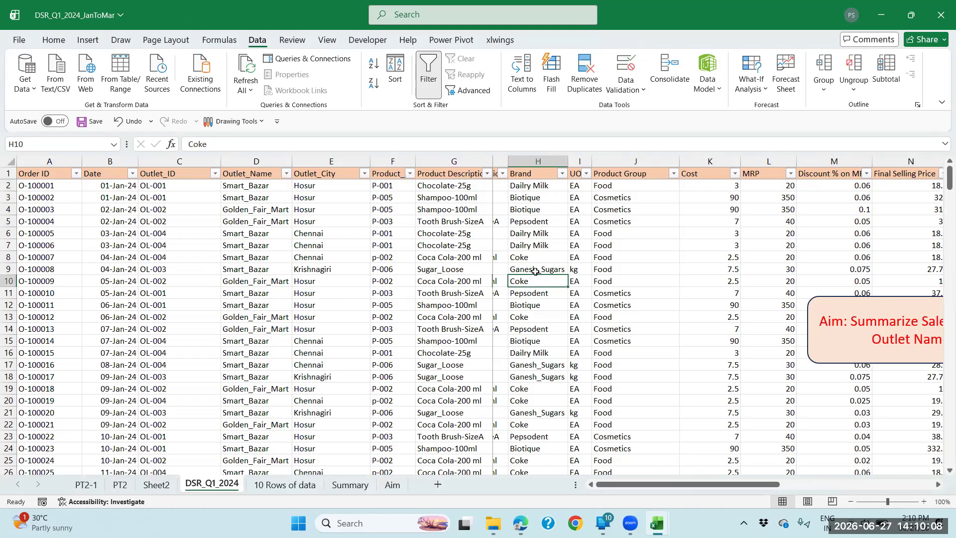
click(528, 235)
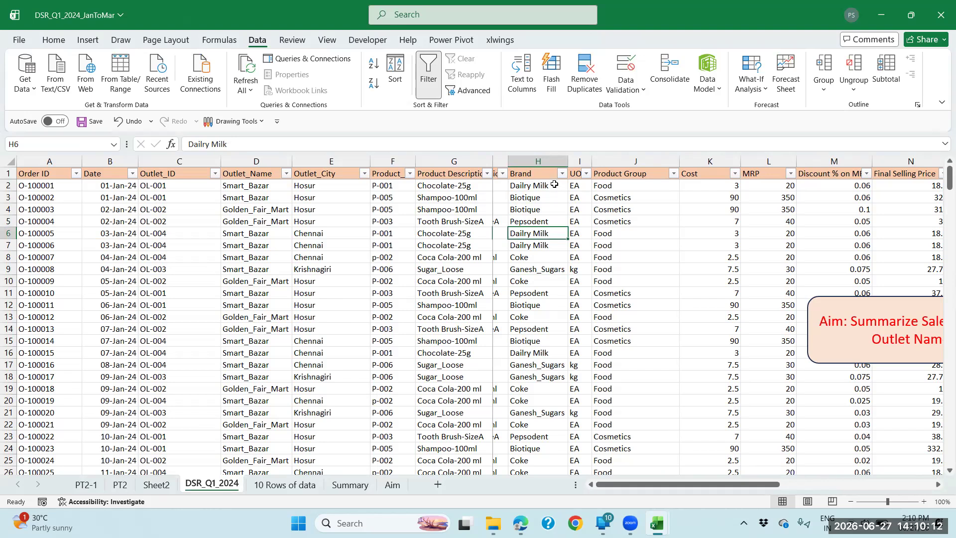
click(570, 174)
click(533, 184)
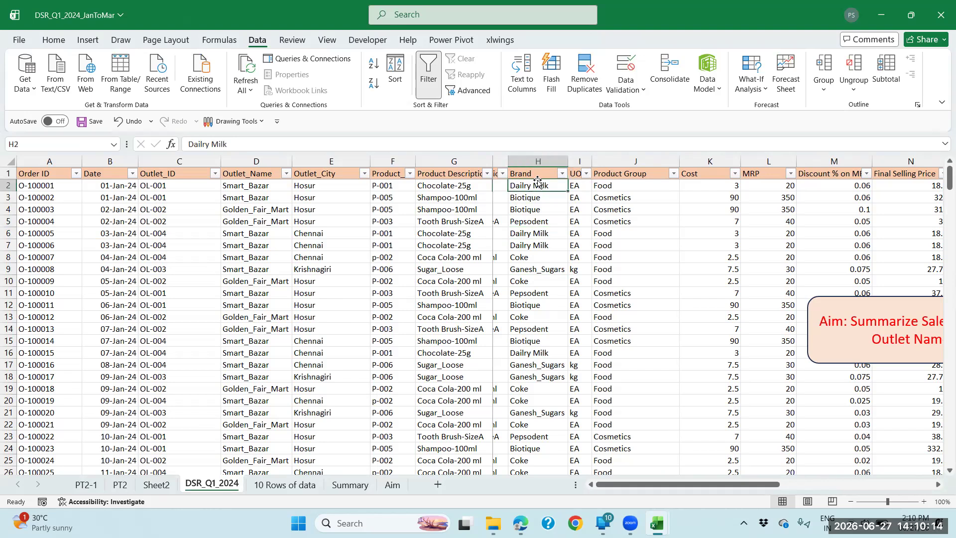
click(571, 174)
click(624, 184)
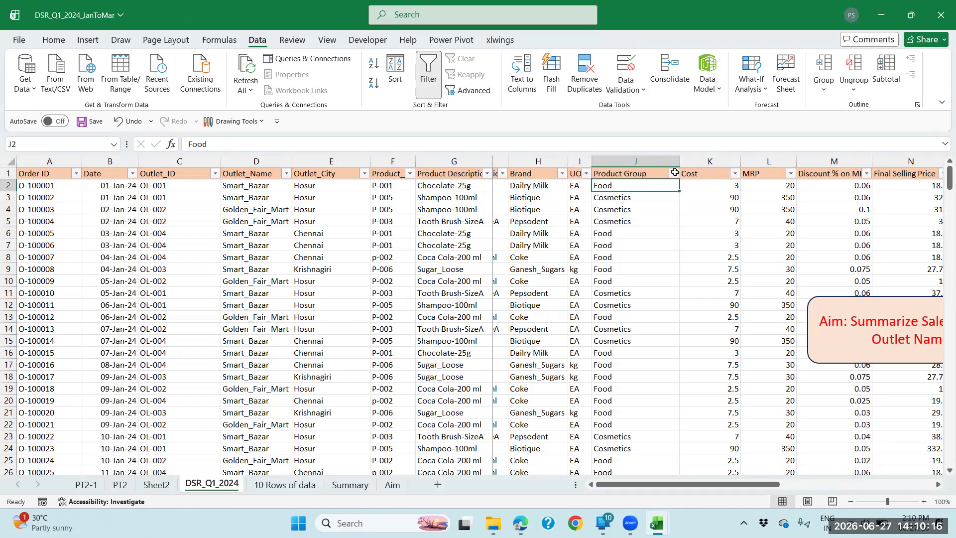
click(641, 291)
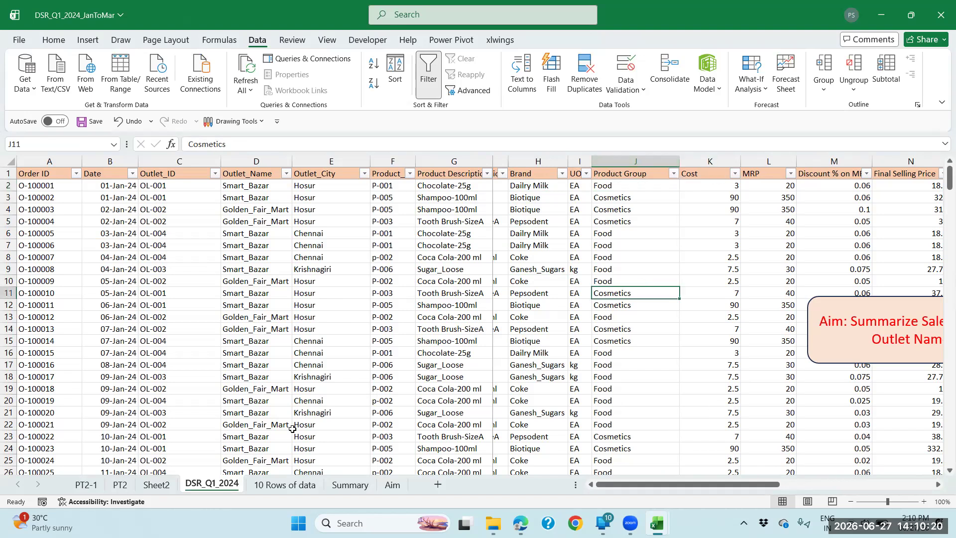
Insert a slicer for Outlet_City from inside the pivot table on the PT2-1 sheet
click(85, 484)
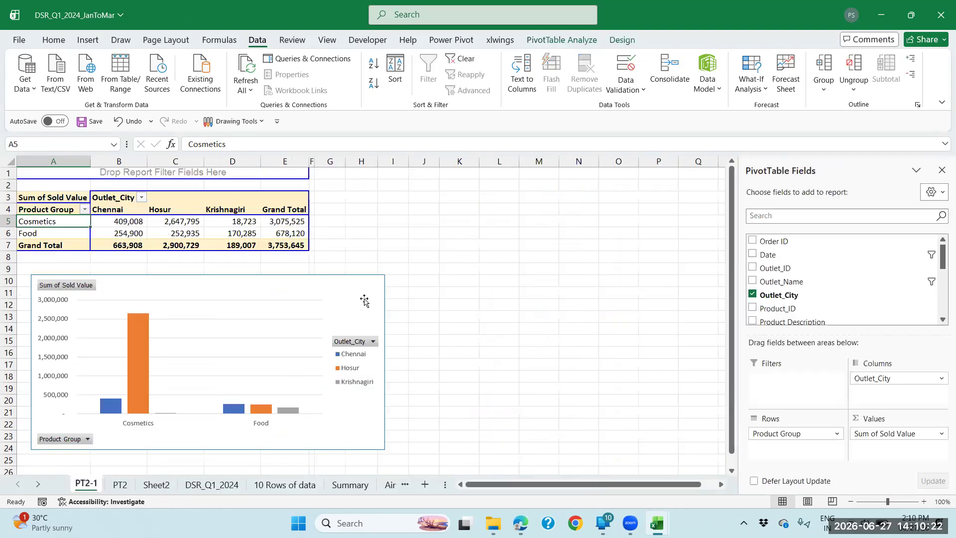
click(453, 194)
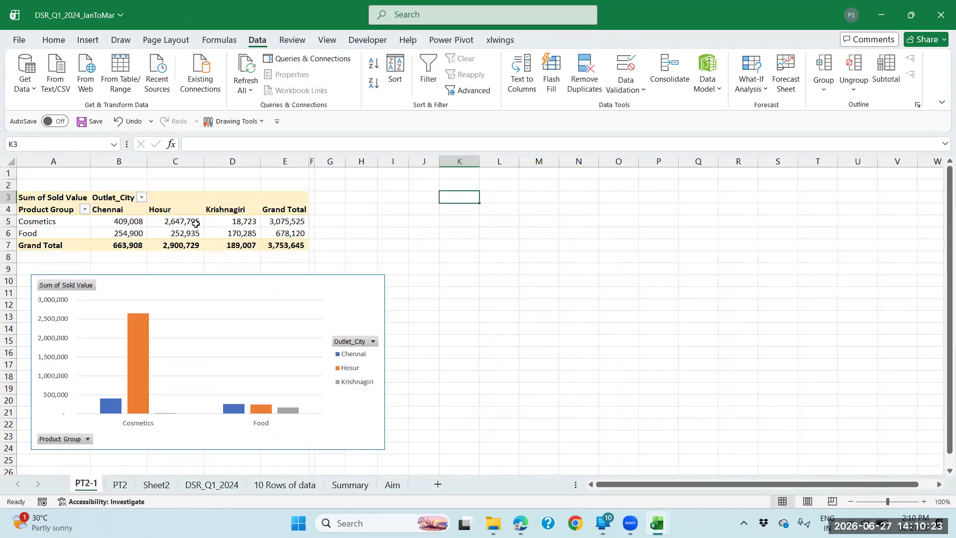
click(156, 223)
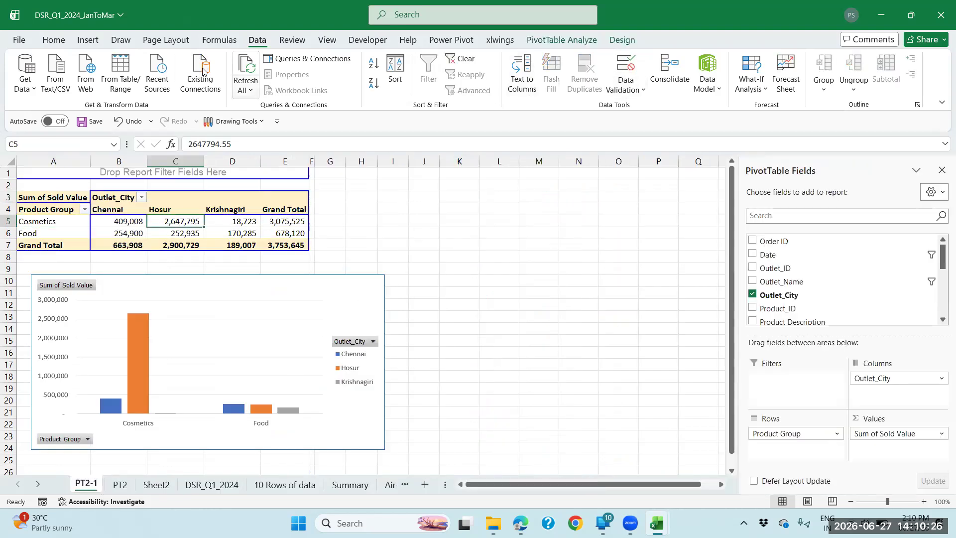
click(87, 40)
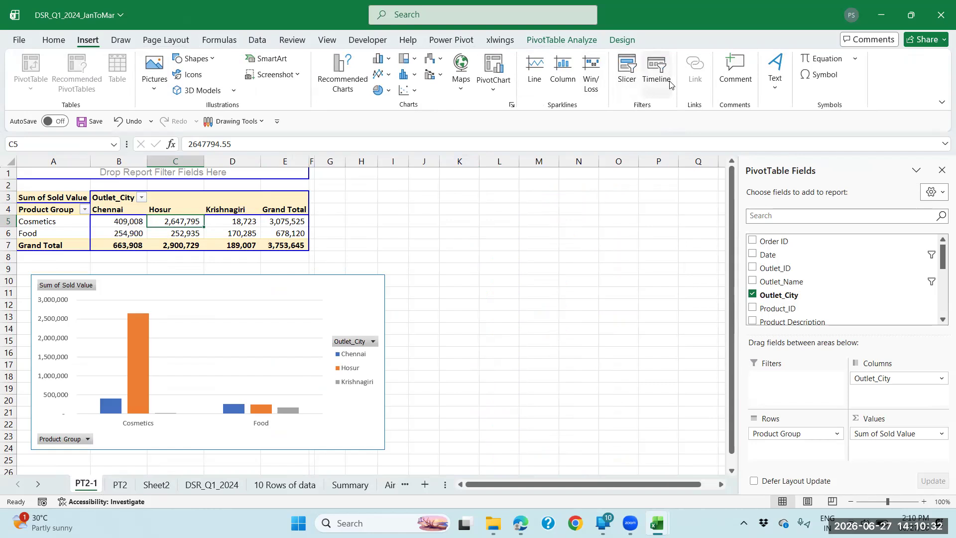
click(623, 76)
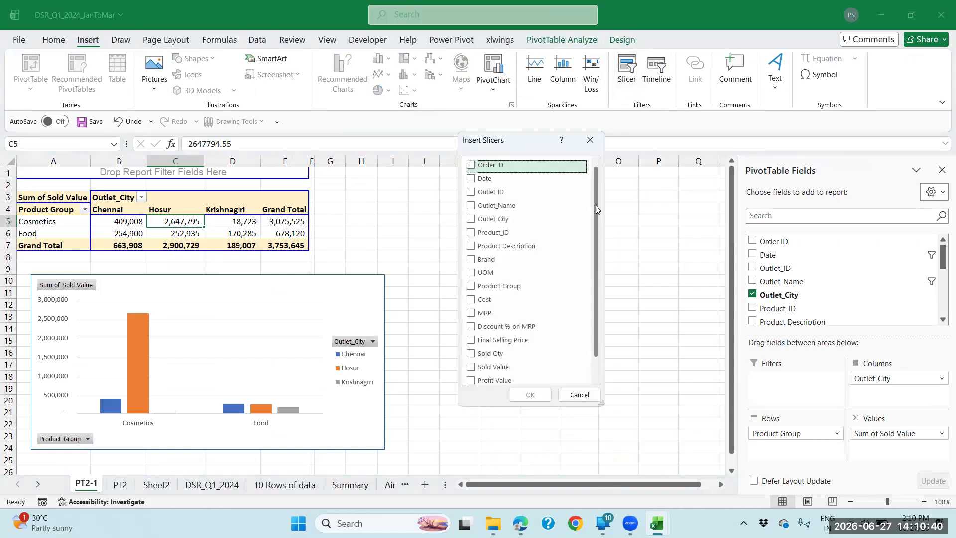
click(471, 220)
click(532, 394)
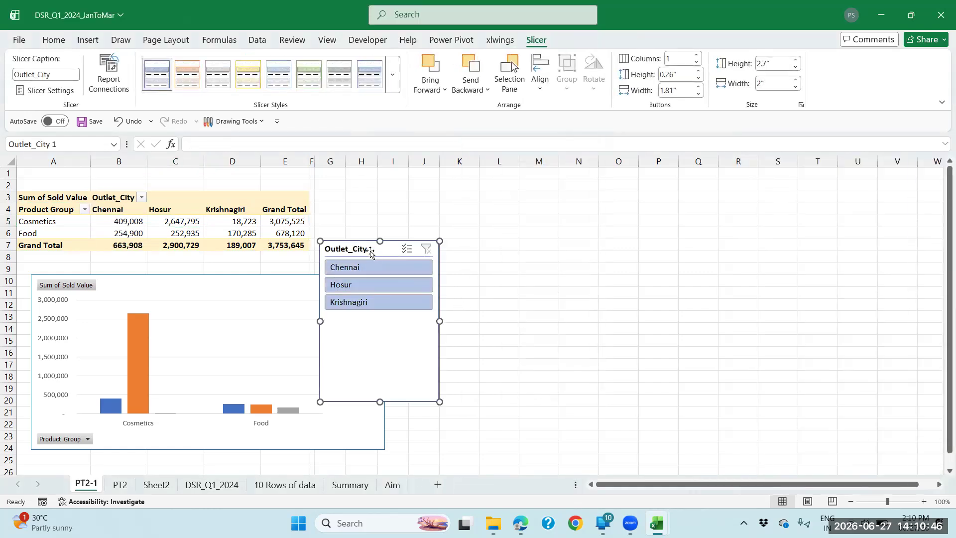
Move the Outlet_City slicer beside the pivot table, above the chart, and shrink it to about 1.37 by 1.38 inches
drag(366, 247, 371, 200)
drag(386, 344, 381, 266)
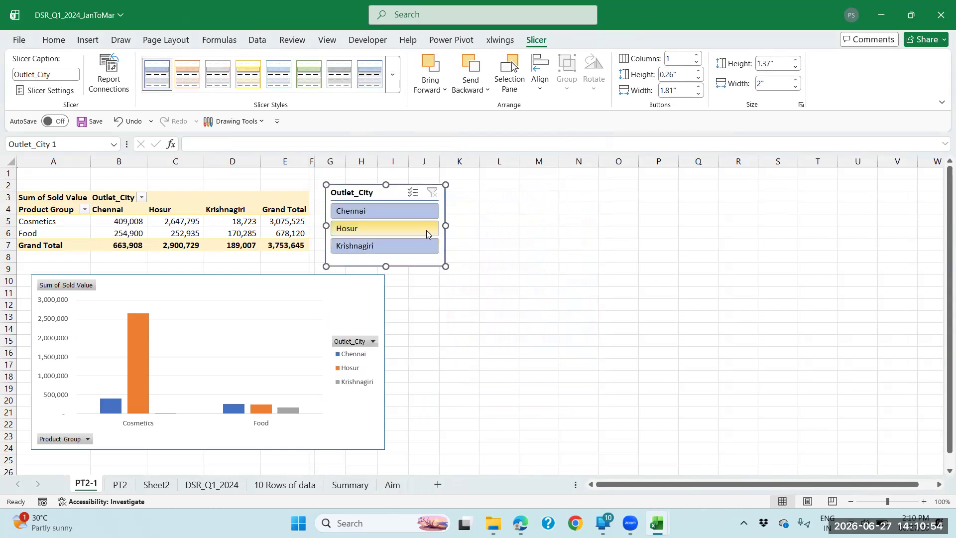
drag(445, 225, 407, 223)
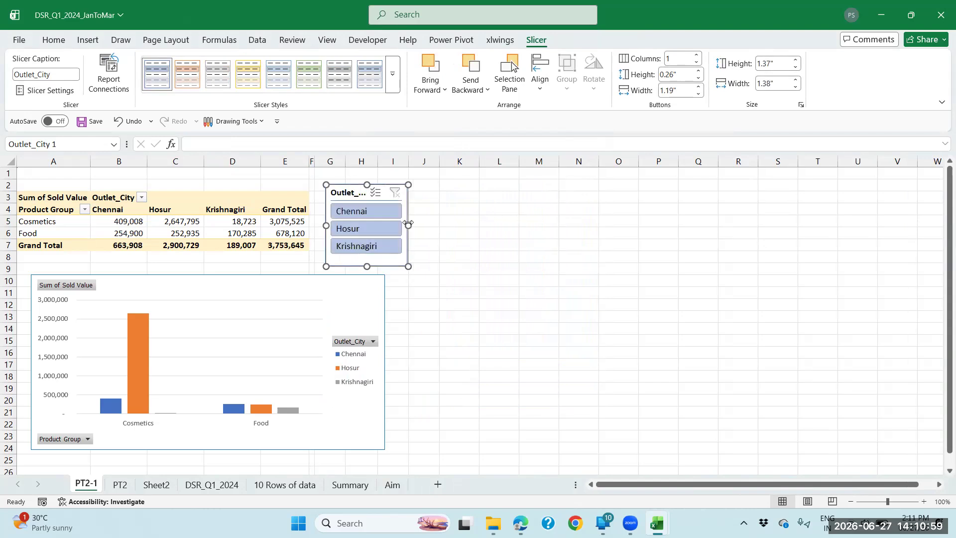
click(444, 217)
Insert a second slicer for Outlet_Name from a cell inside the pivot table
click(180, 223)
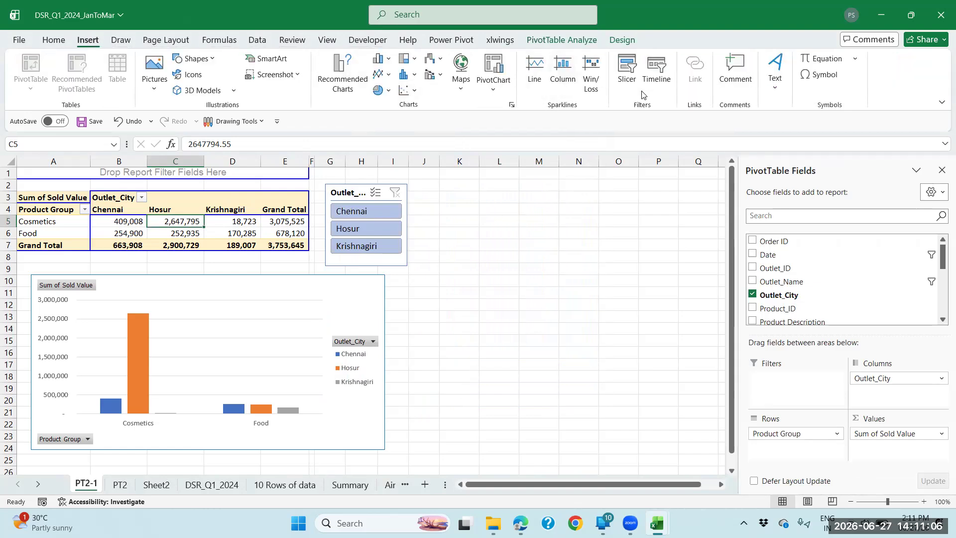
click(627, 75)
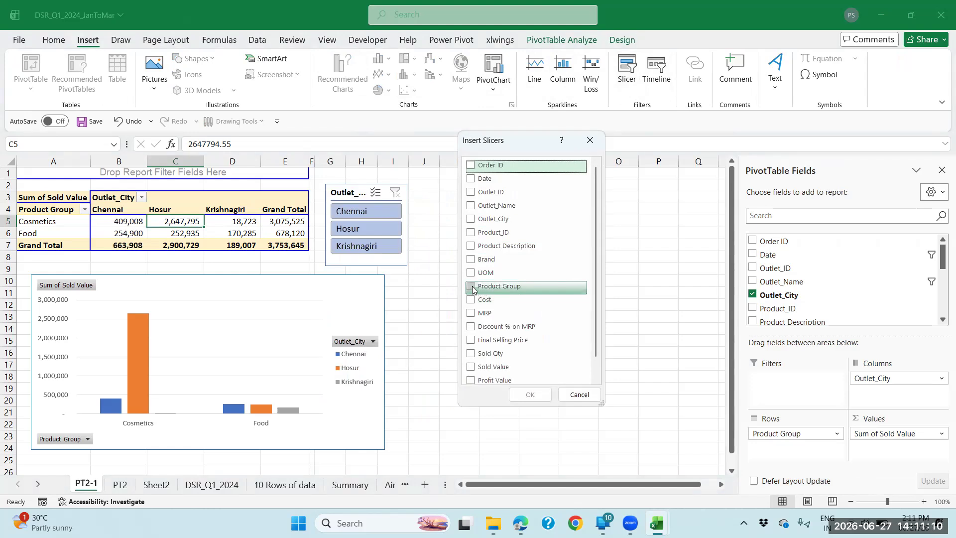
click(471, 206)
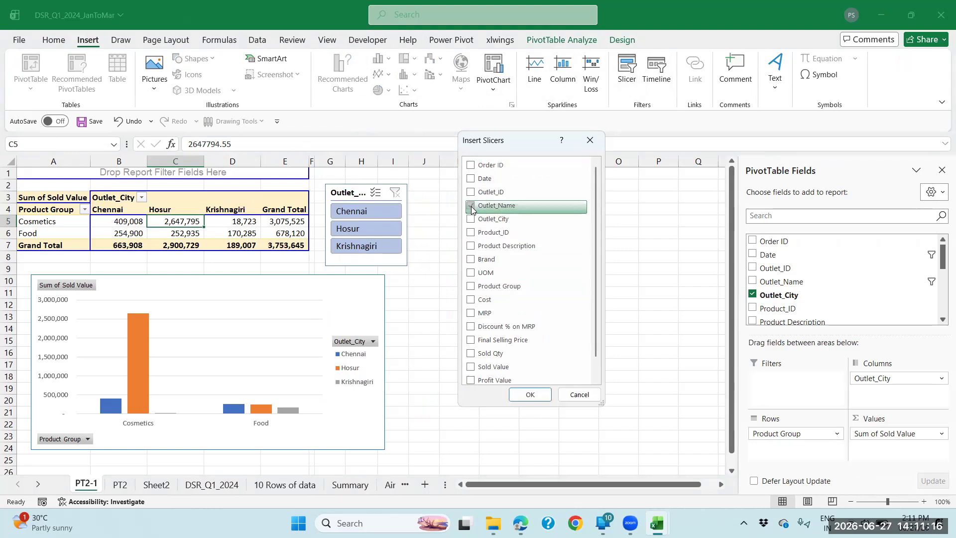
click(530, 395)
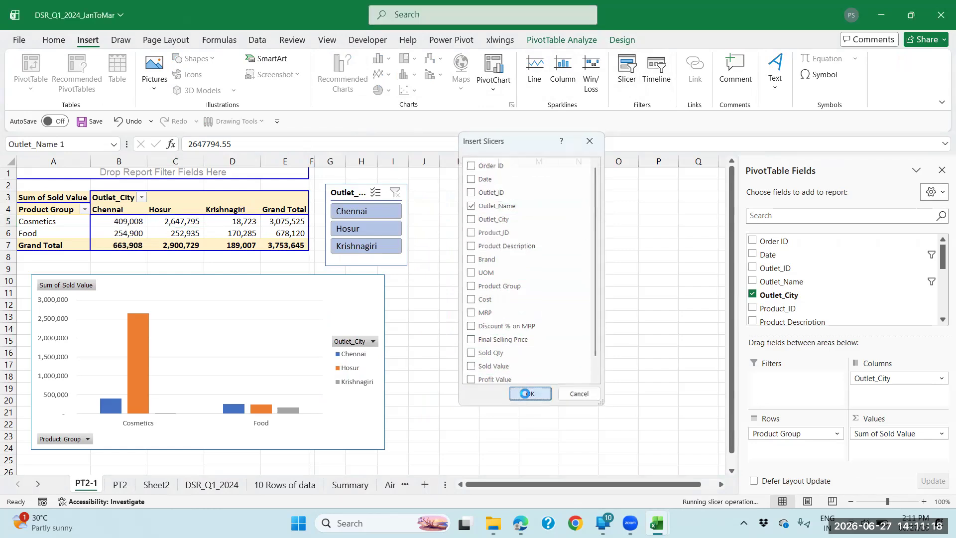
Place the Outlet_Name slicer next to the Outlet_City slicer and shrink it to about 1.36 inches high and 1.51 inches wide
drag(386, 253, 480, 196)
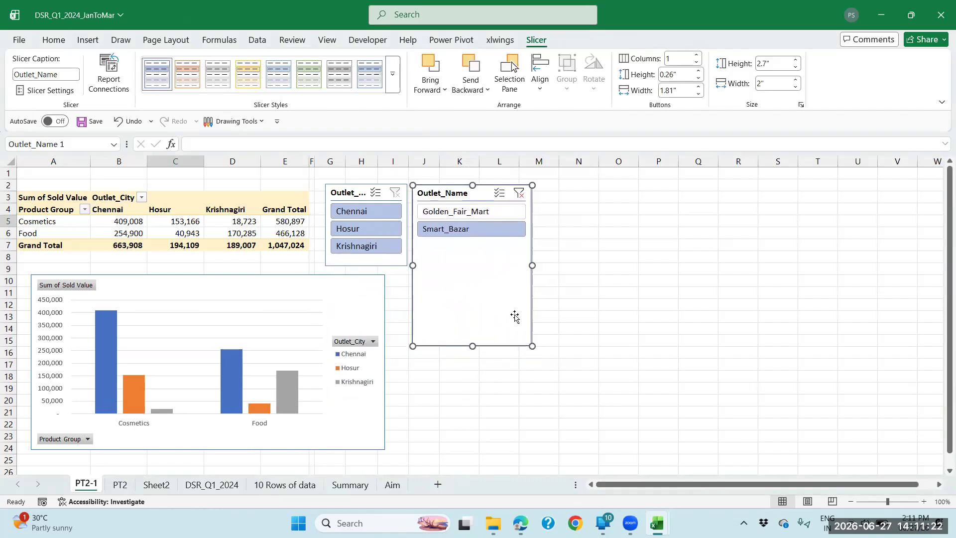
drag(532, 345, 508, 269)
click(556, 269)
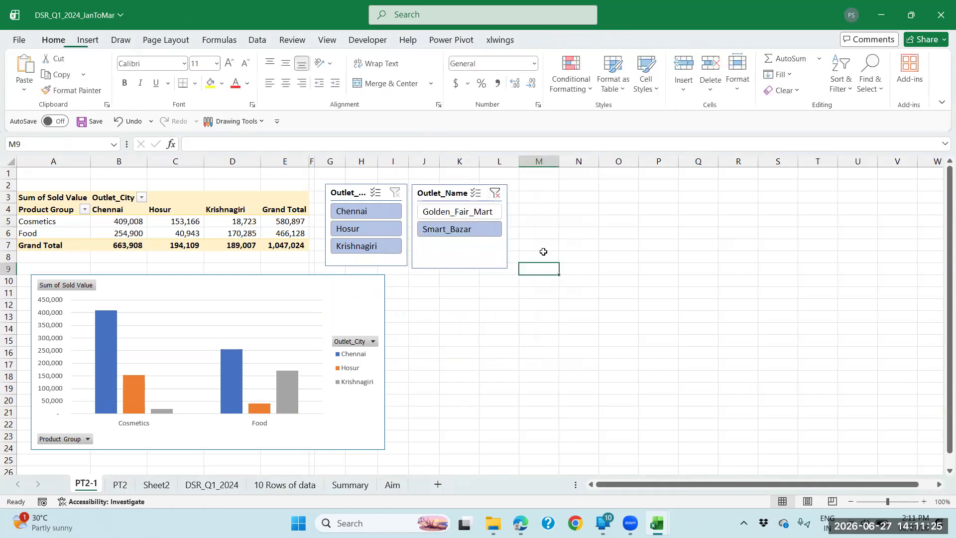
click(496, 257)
drag(495, 258, 501, 263)
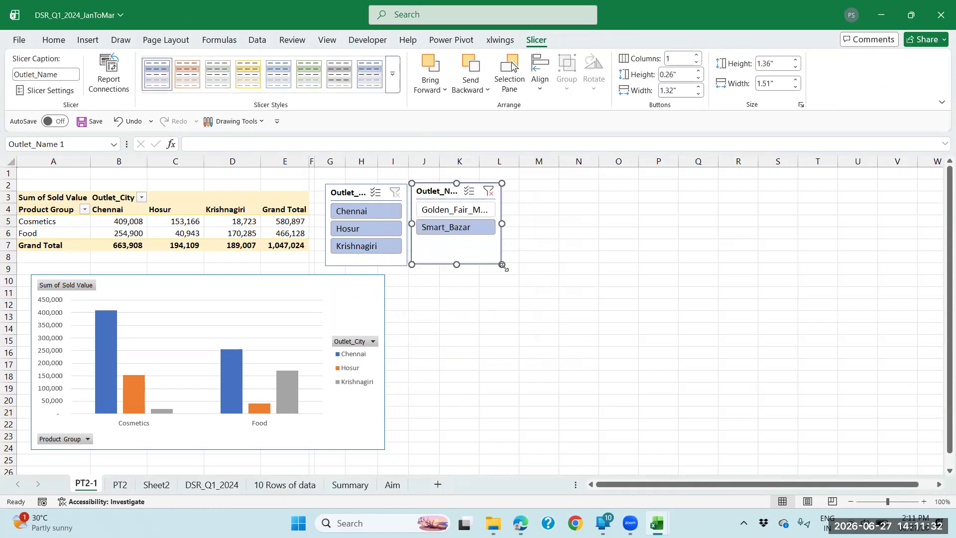
click(540, 281)
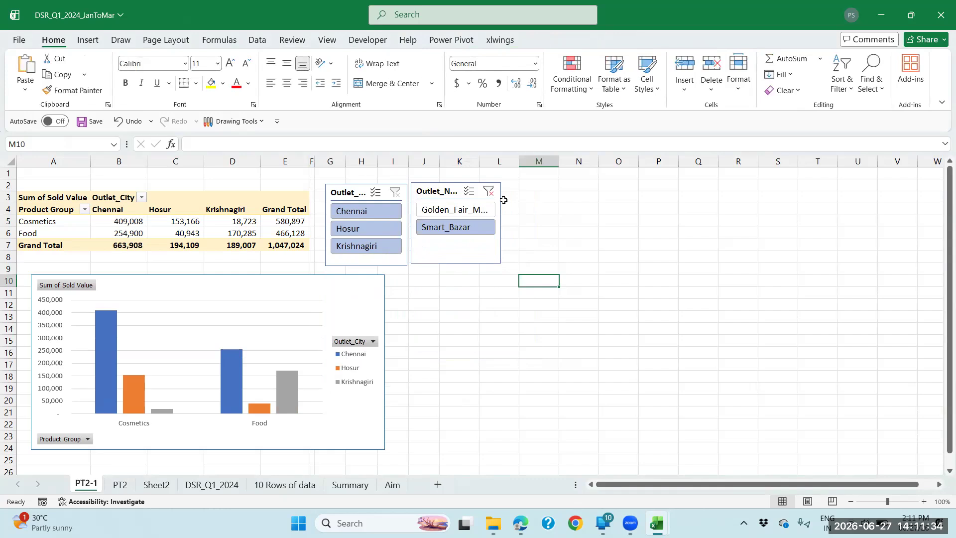
Check the DSR_Q1_2024 source sheet, return to PT2-1, and clear the filter on the Outlet_Name slicer
click(212, 484)
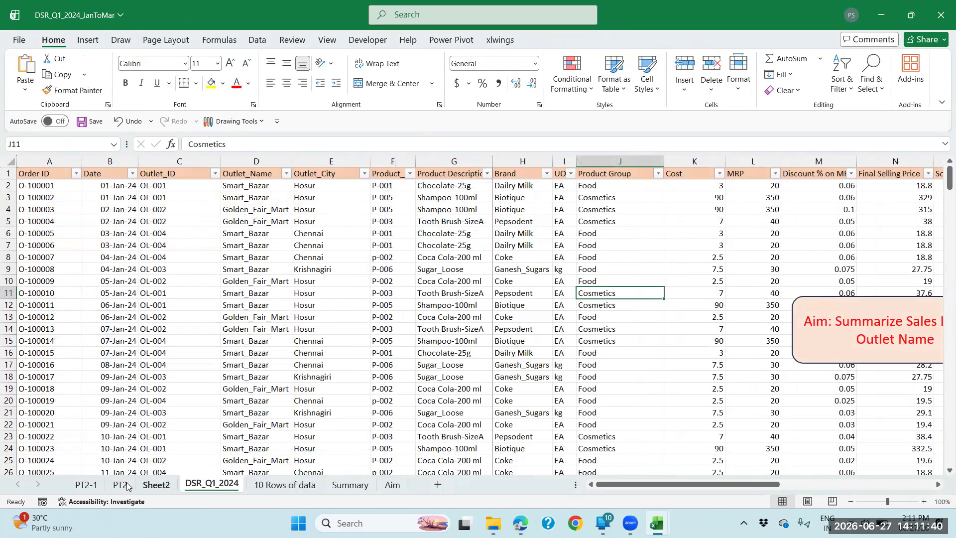
click(97, 484)
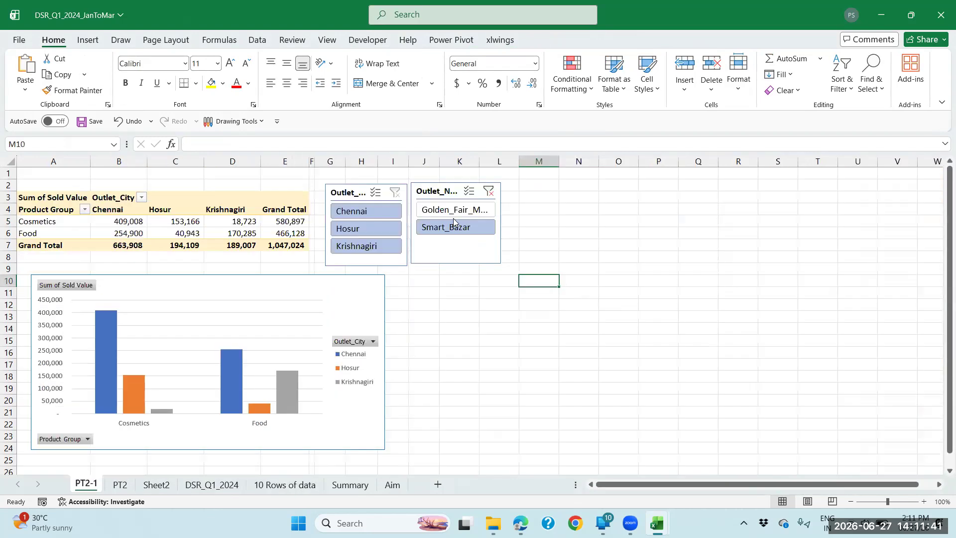
click(489, 192)
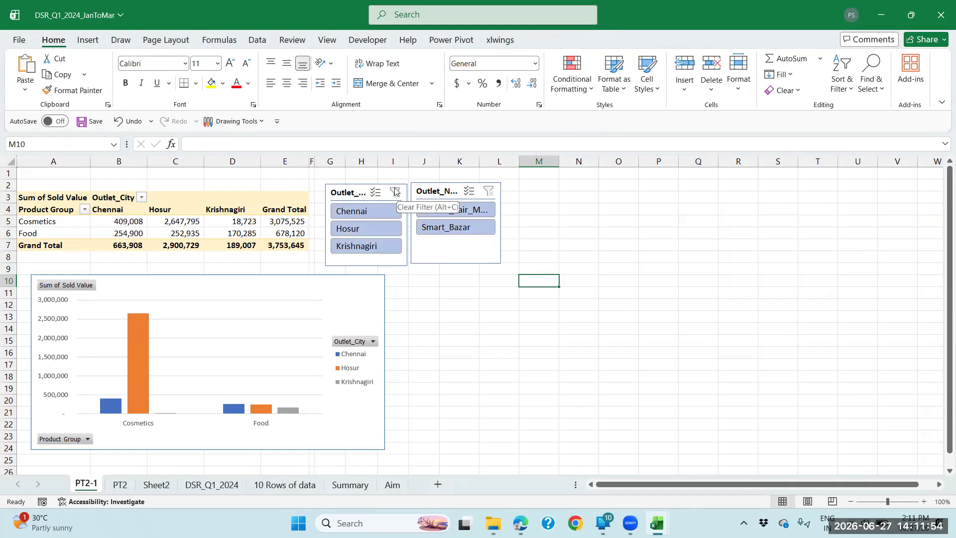
Filter the pivot table and chart by Chennai with the Outlet_City slicer, and switch the selection to Hosur
click(360, 214)
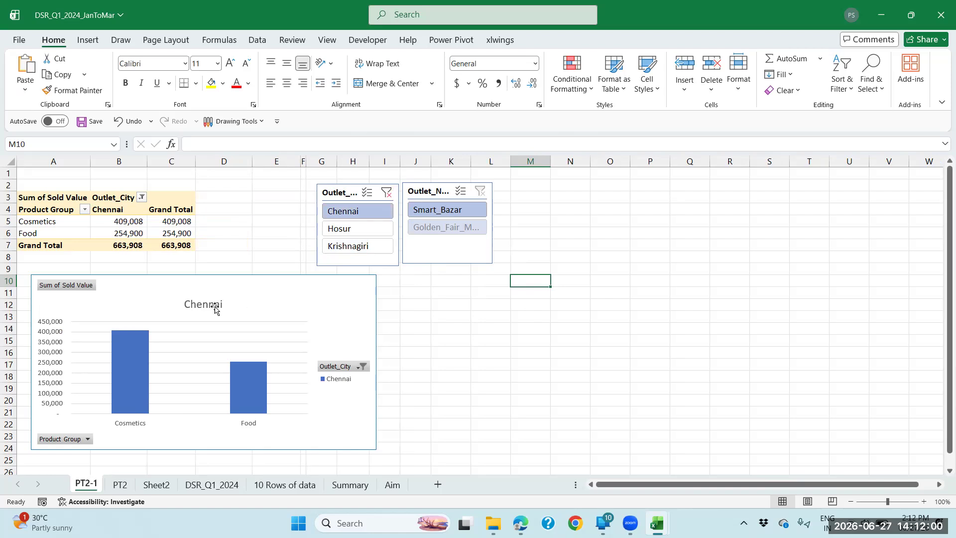
click(347, 232)
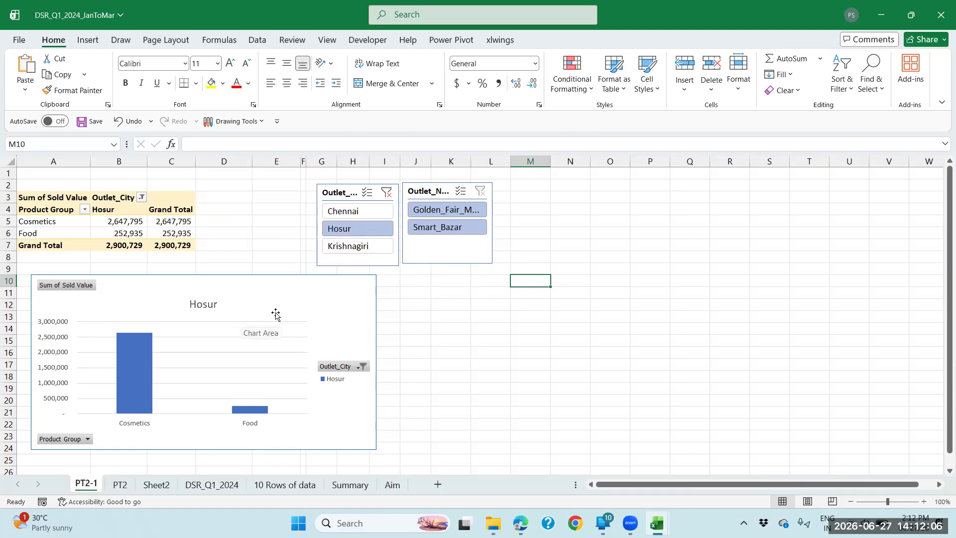
Enable multi-select on the Outlet_City slicer and add Chennai and Krishnagiri to the selected Hosur
click(367, 193)
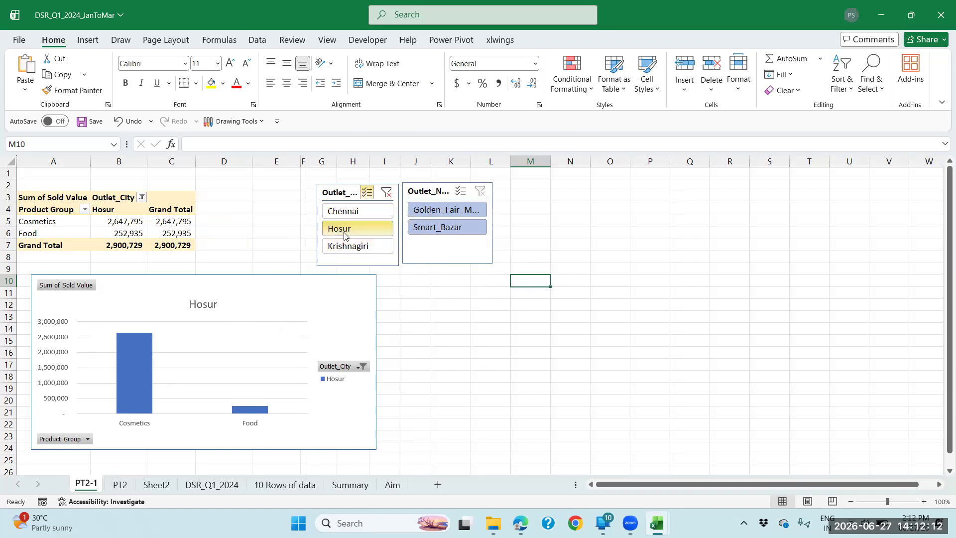
click(354, 212)
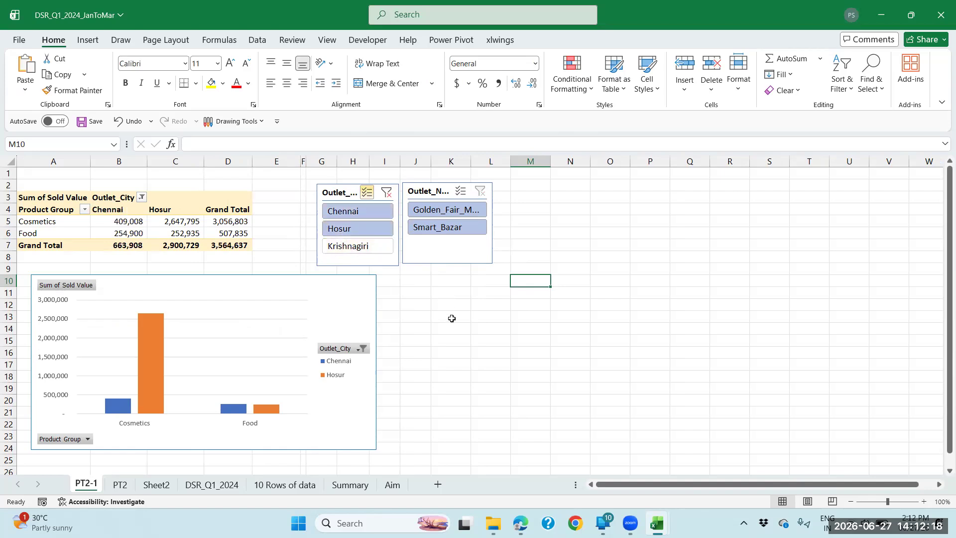
click(350, 246)
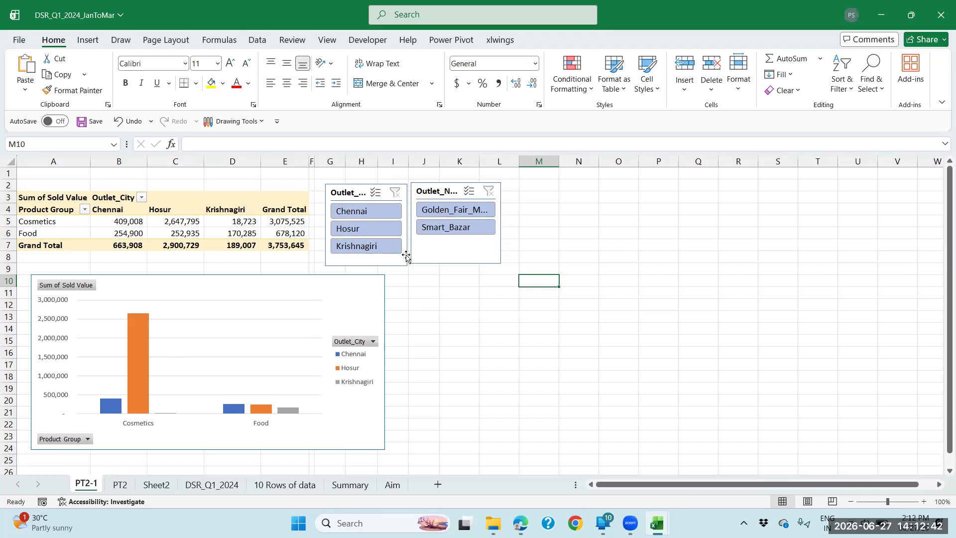
Filter the pivot table and chart to Hosur in the Outlet_City slicer and Golden_Fair_Mart in the Outlet_Name slicer
click(355, 232)
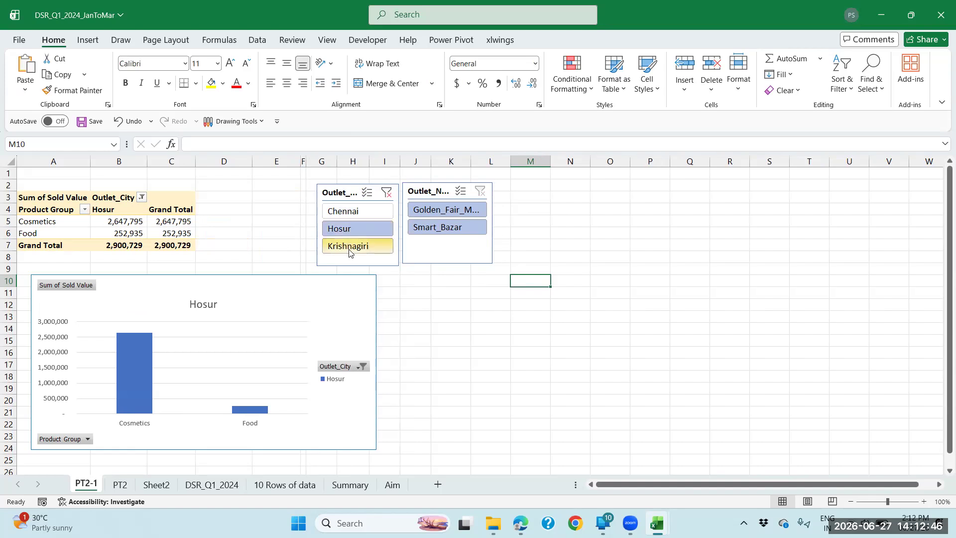
click(432, 213)
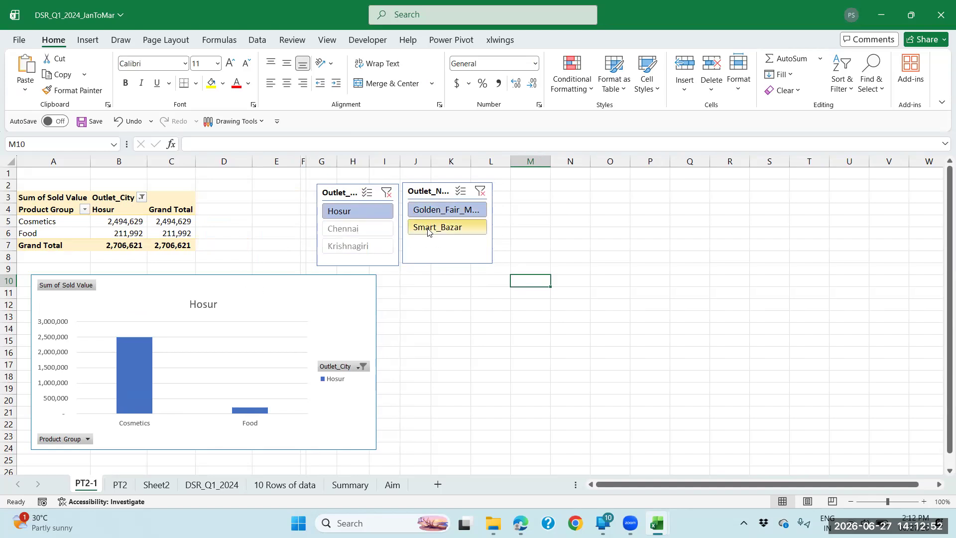
Filter the pivot table to Smart_Bazar and Krishnagiri with the slicers, try Golden_Fair_Mart, and clear the Outlet_Name slicer's filter
click(431, 228)
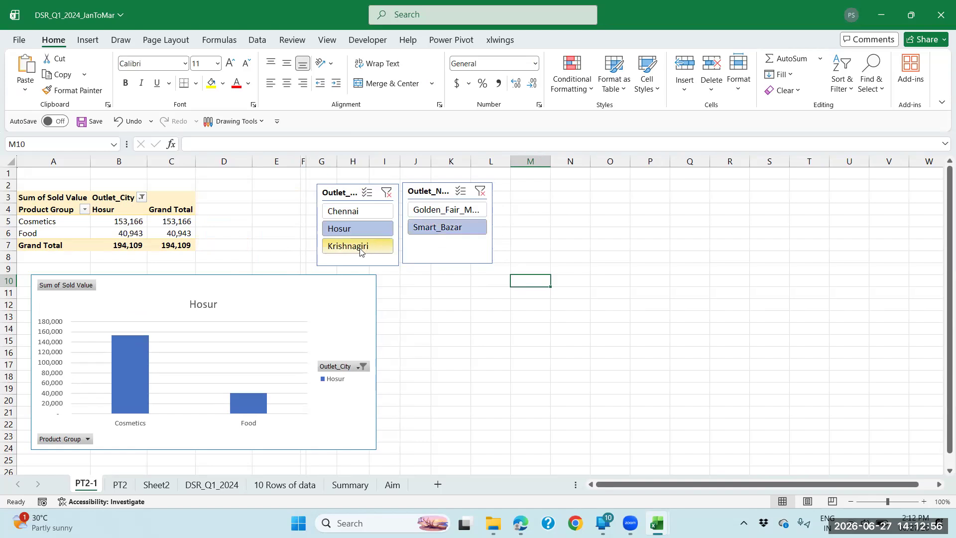
click(345, 251)
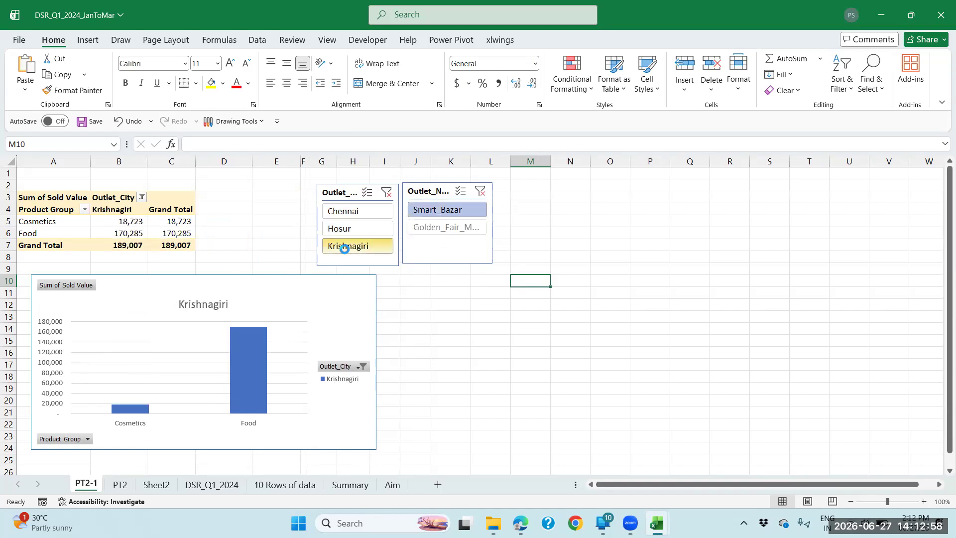
click(442, 230)
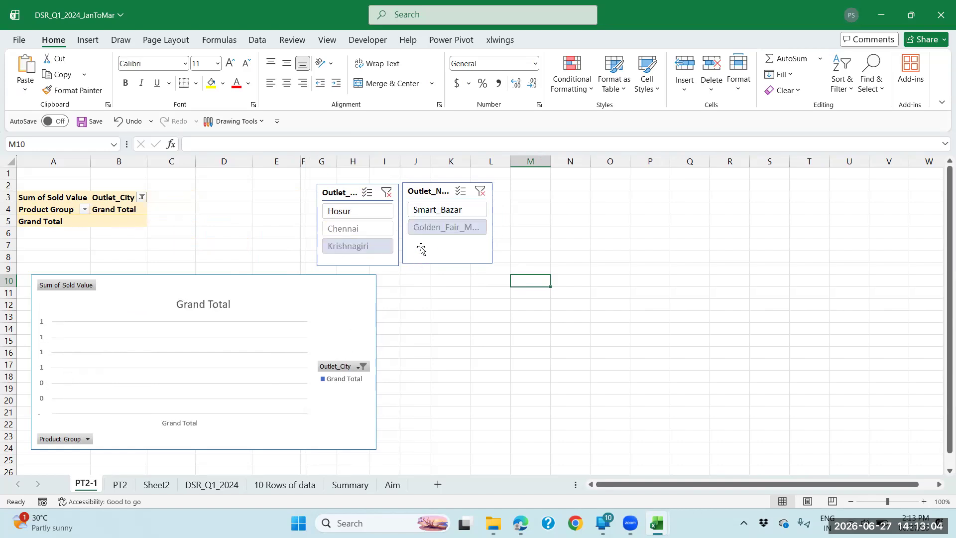
click(480, 191)
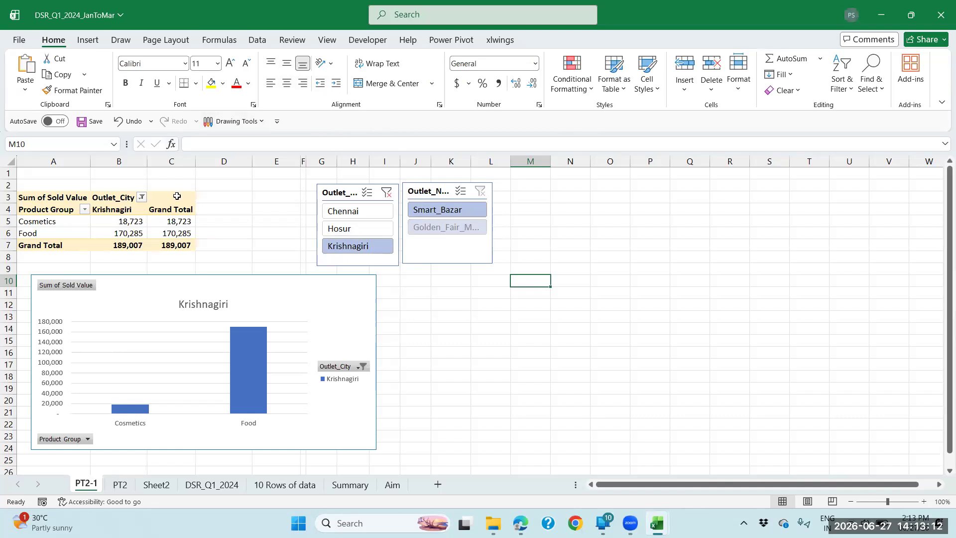
Insert a Date timeline for the pivot table, place it beside the chart below the slicers, and resize it to about 1.41" by 6.01"
click(132, 223)
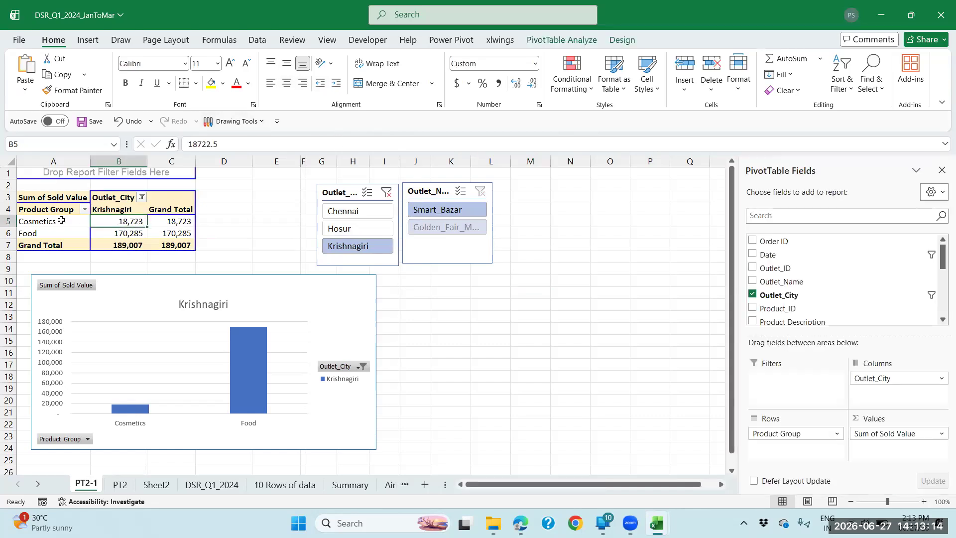
click(87, 40)
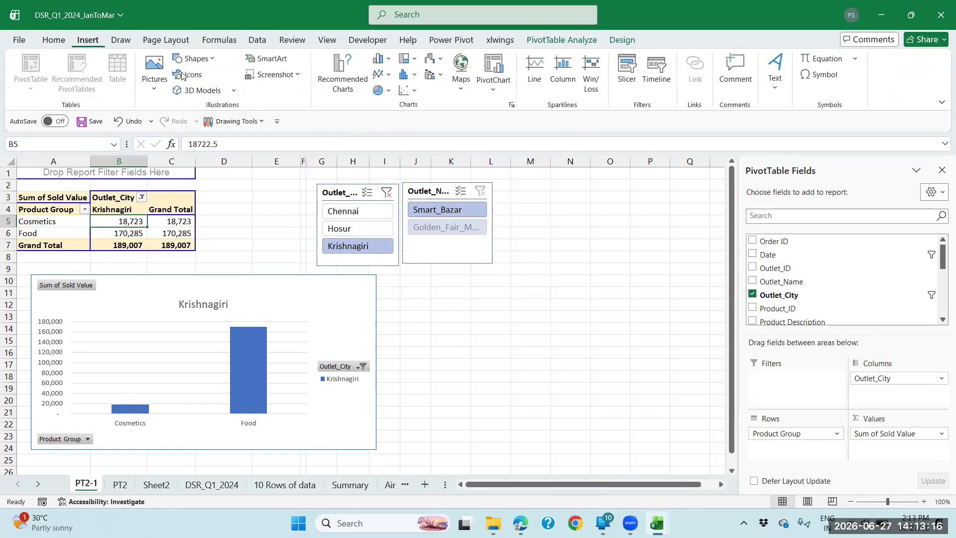
click(651, 78)
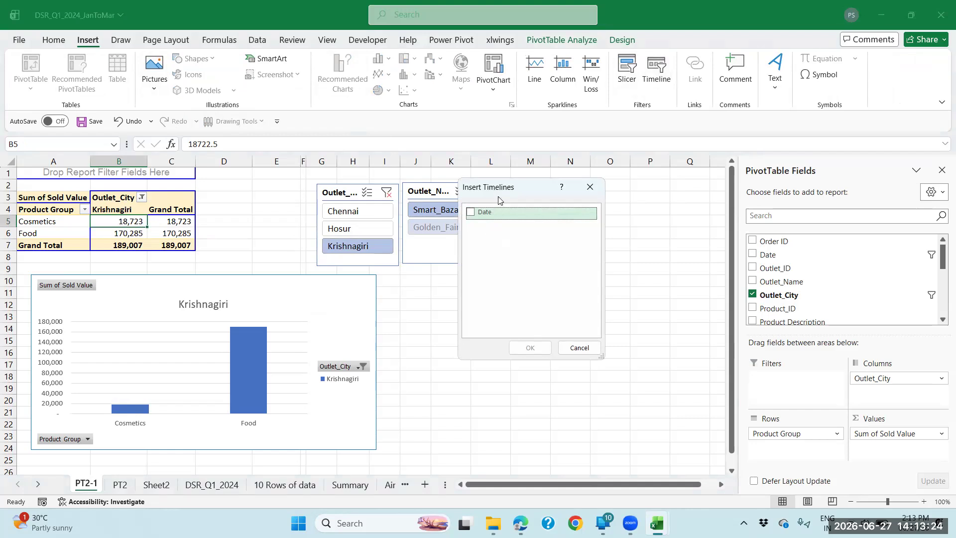
drag(499, 197, 533, 244)
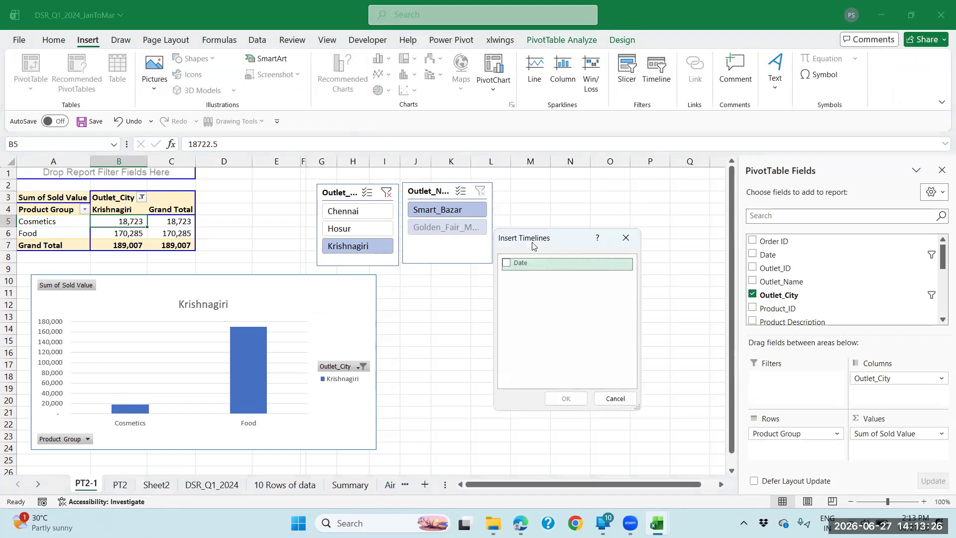
click(506, 264)
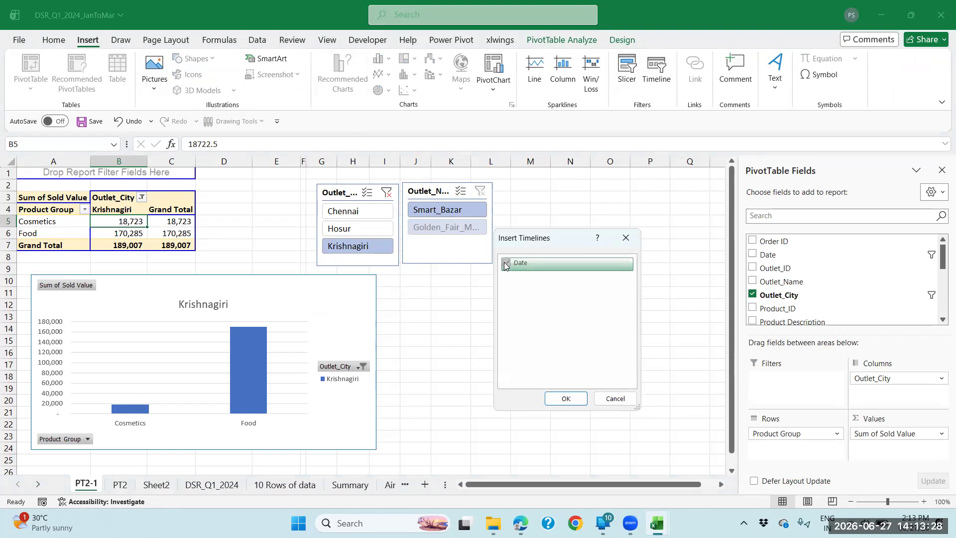
click(564, 398)
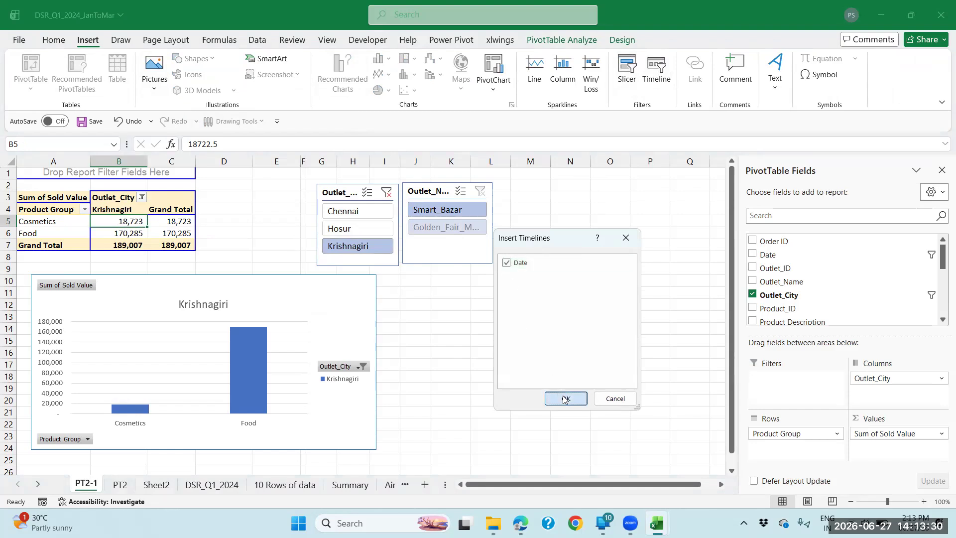
drag(353, 294, 474, 283)
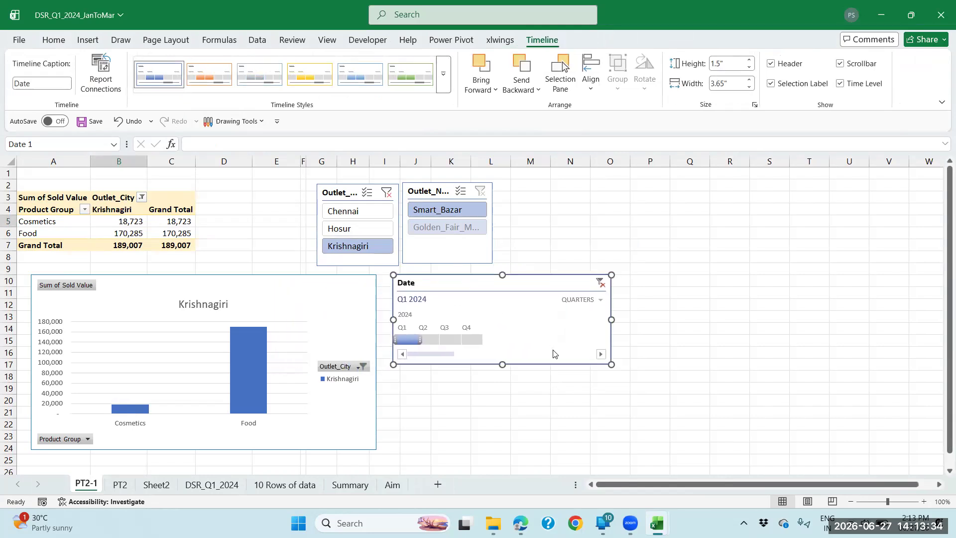
drag(614, 367, 752, 359)
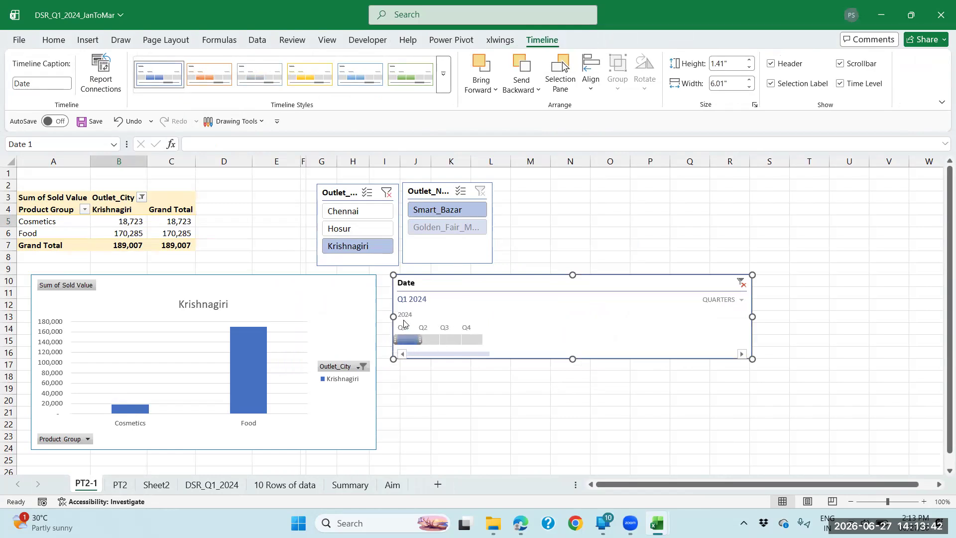
Clear the Date timeline's filter and switch its time level to days
click(741, 284)
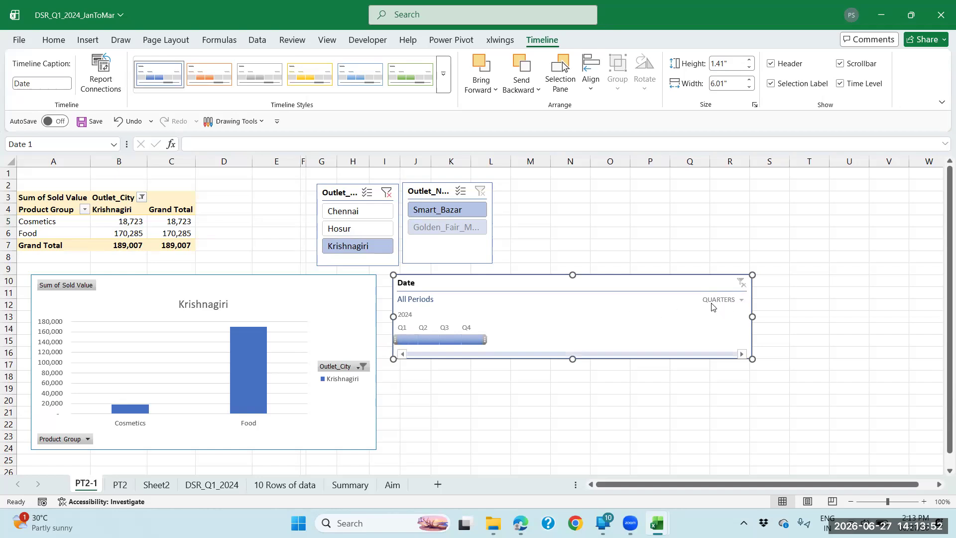
click(740, 300)
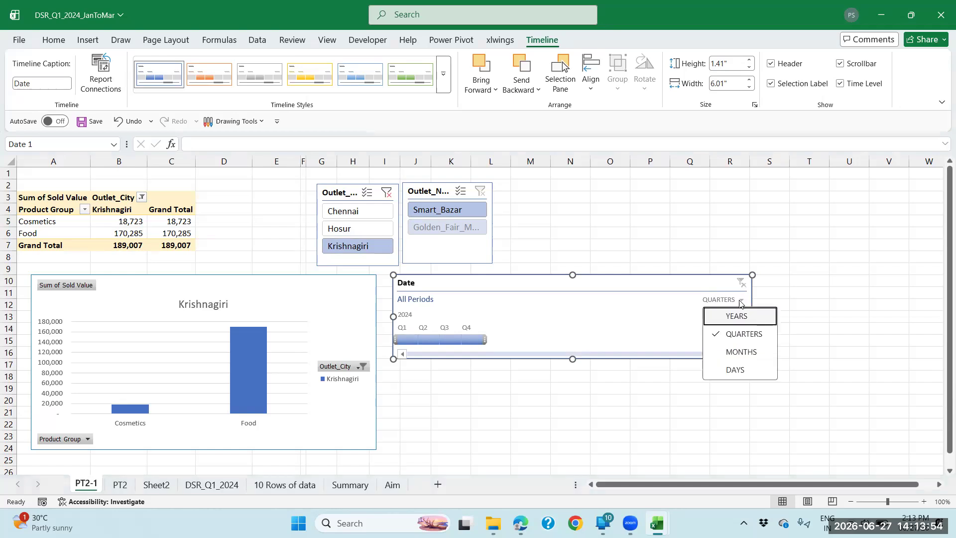
click(737, 370)
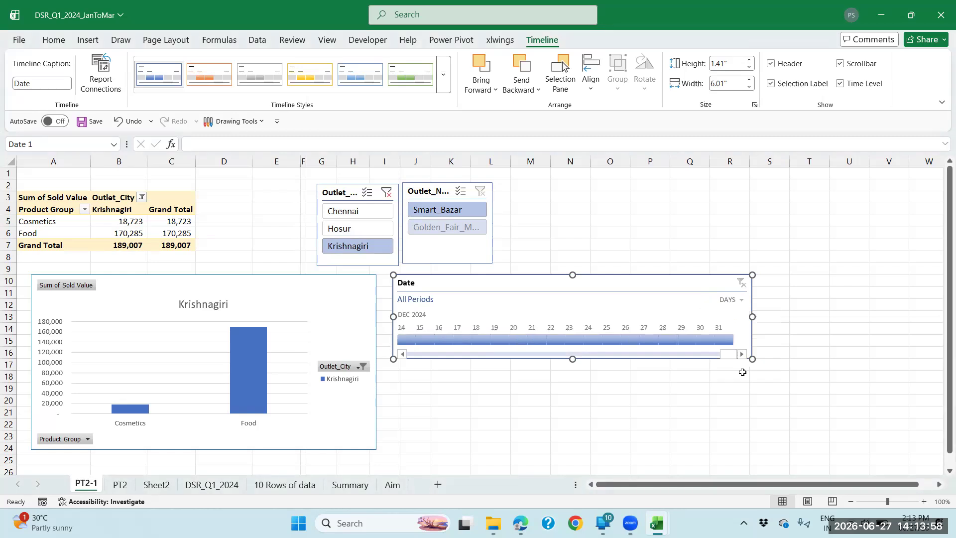
Set the Date timeline's time level to months and filter the pivot table and chart to January 2024
click(737, 301)
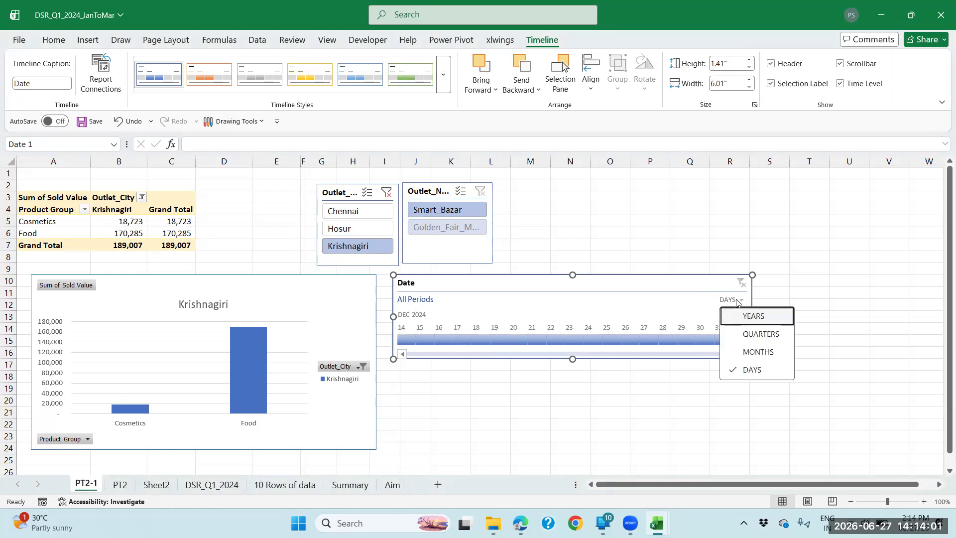
click(752, 352)
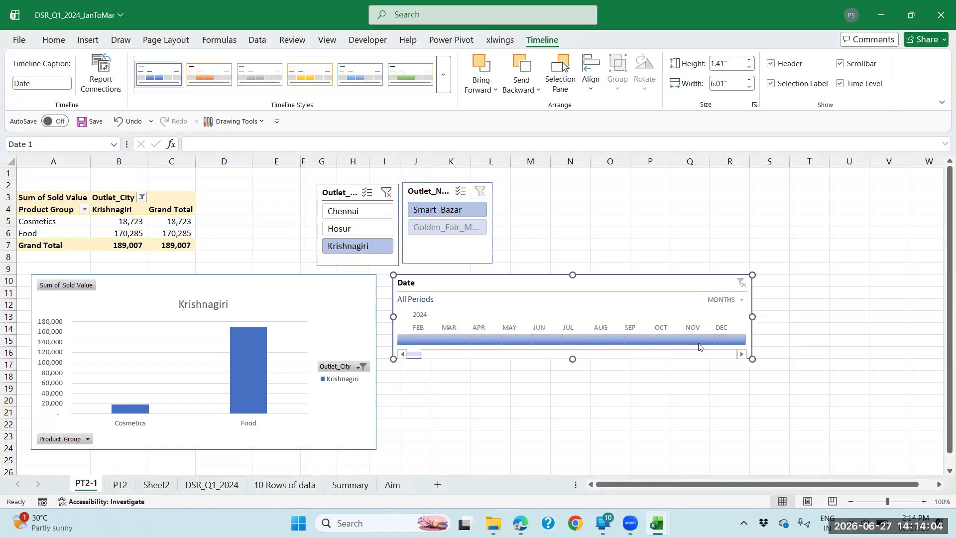
drag(421, 351, 416, 358)
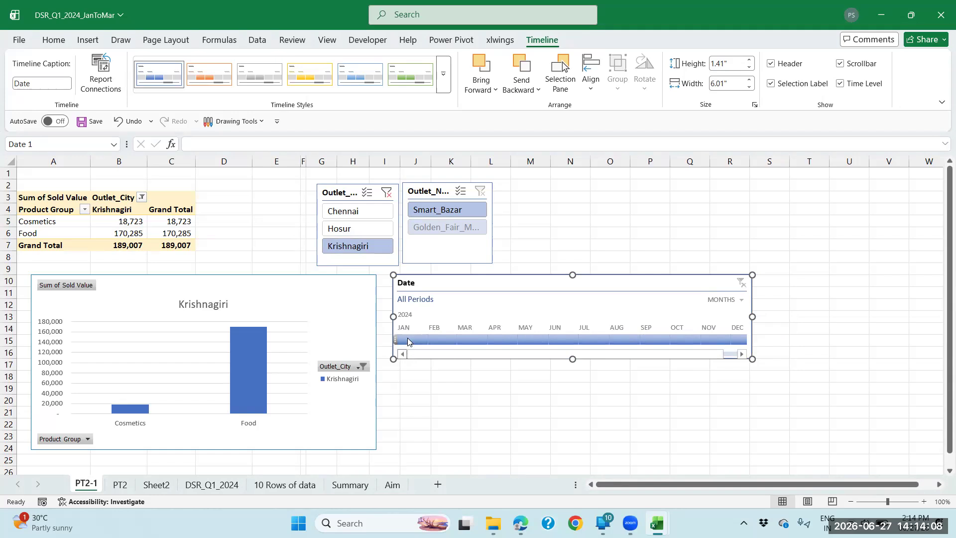
click(404, 342)
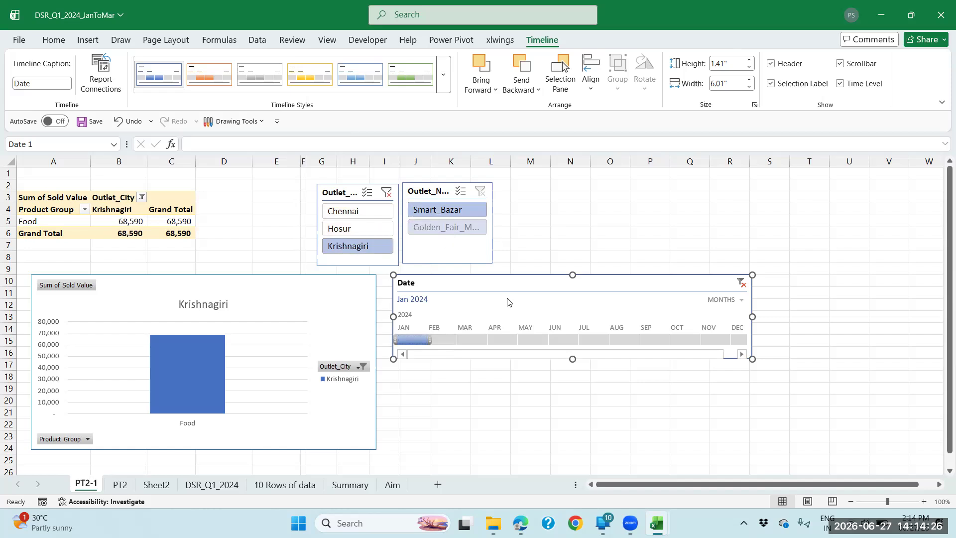
On the Aim sheet, circle "Slicers", "it in Pivot Tables" and "Timeline" in items 1 to 3 with the green pen
drag(500, 282, 501, 285)
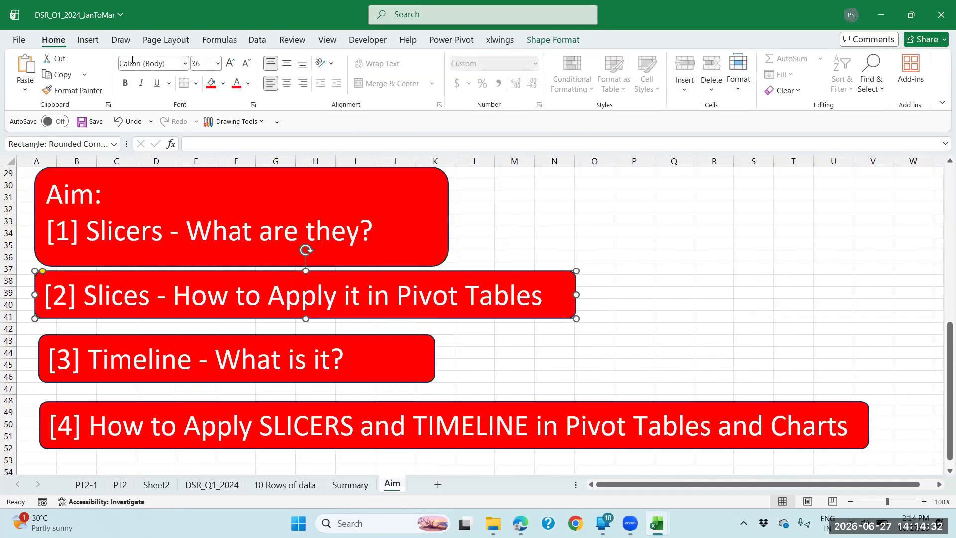
click(172, 70)
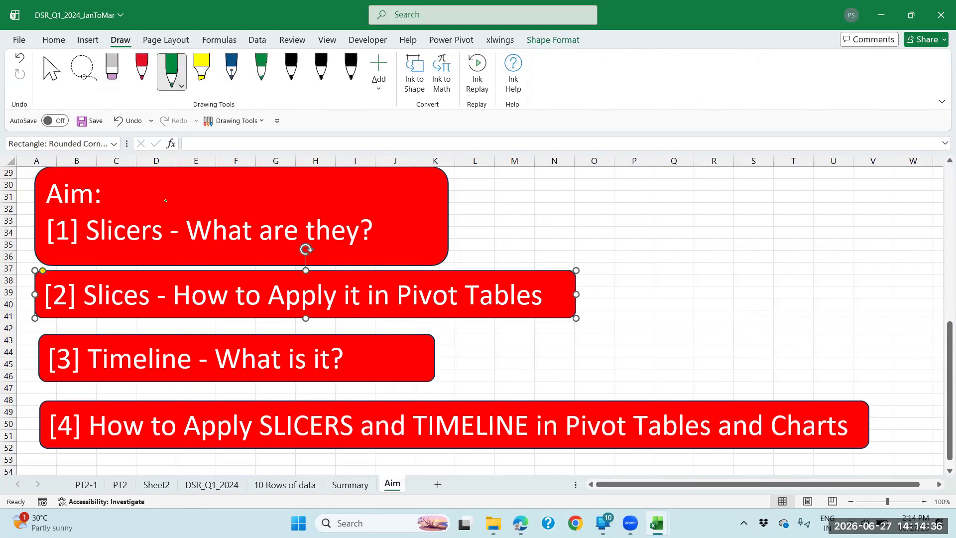
drag(179, 204, 88, 227)
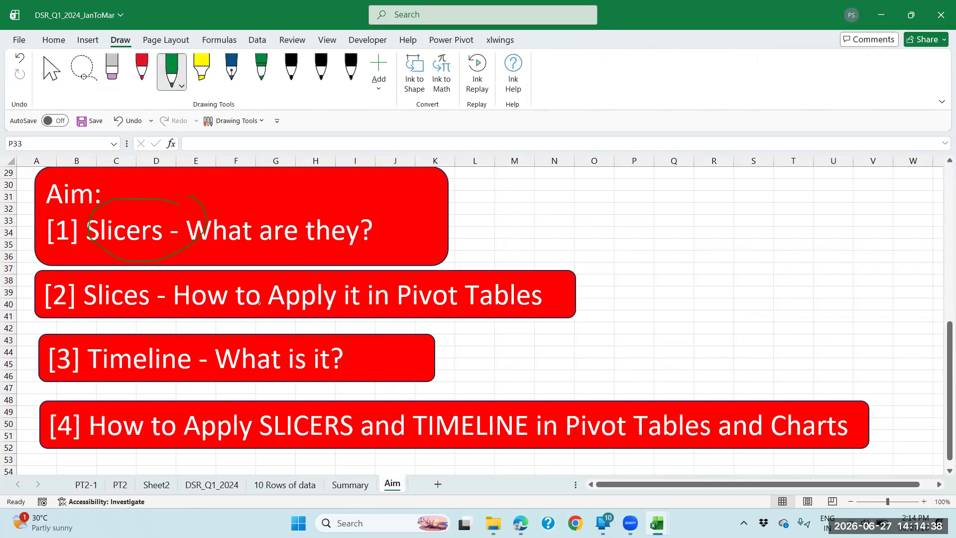
drag(594, 282, 366, 257)
mouse_move(349, 303)
mouse_down()
mouse_move(573, 324)
mouse_move(593, 295)
mouse_up()
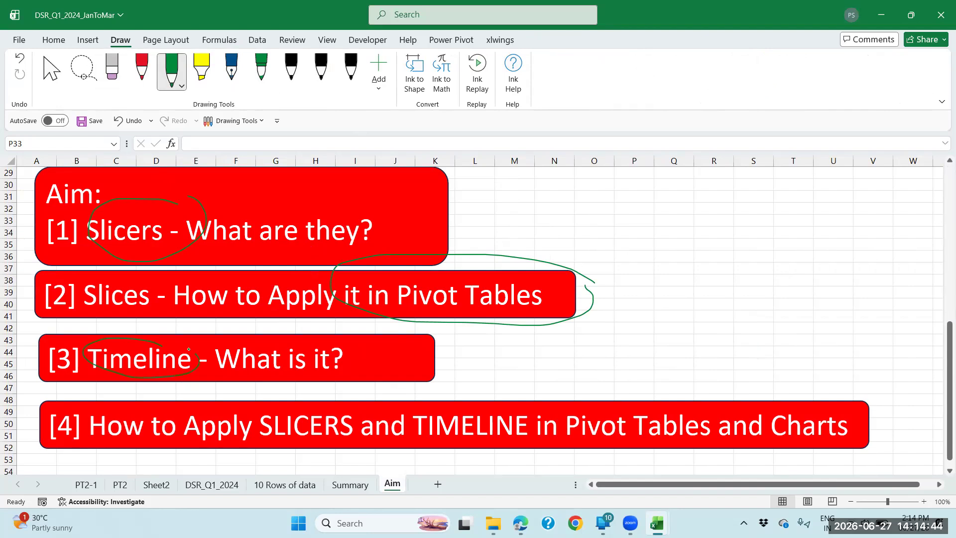
Circle "SLICERS", "TIMELINE", "Pivot Tables" and "Charts" in item 4 of the Aim sheet in green ink
mouse_move(346, 413)
mouse_down()
mouse_move(251, 438)
mouse_move(345, 417)
mouse_up()
mouse_move(578, 401)
mouse_down()
mouse_move(440, 400)
mouse_move(401, 471)
mouse_move(545, 428)
mouse_up()
mouse_move(654, 396)
mouse_down()
mouse_move(620, 408)
mouse_move(751, 396)
mouse_up()
mouse_move(807, 417)
mouse_down()
mouse_move(895, 430)
mouse_move(844, 367)
mouse_up()
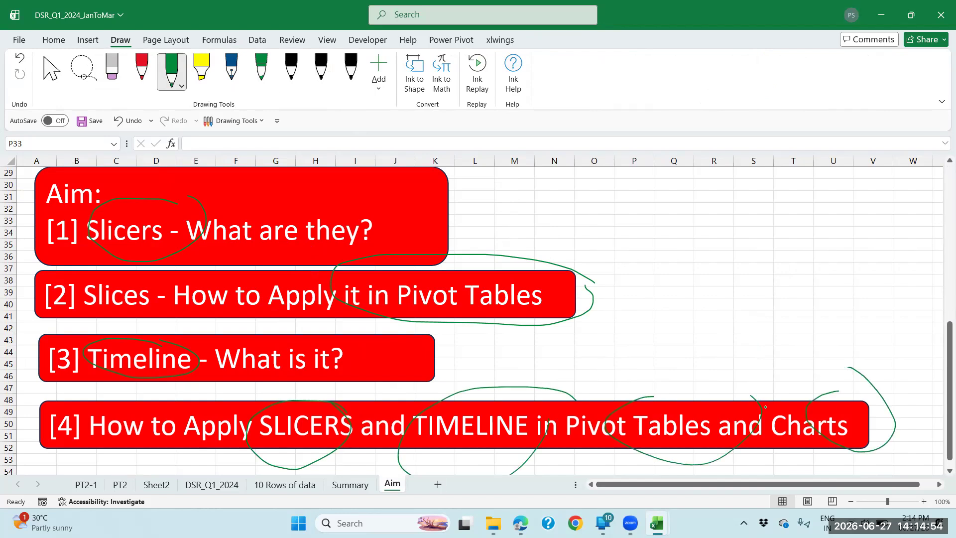
Switch to Chrome, open YouTube, and search for "Excel Slicers"
click(578, 522)
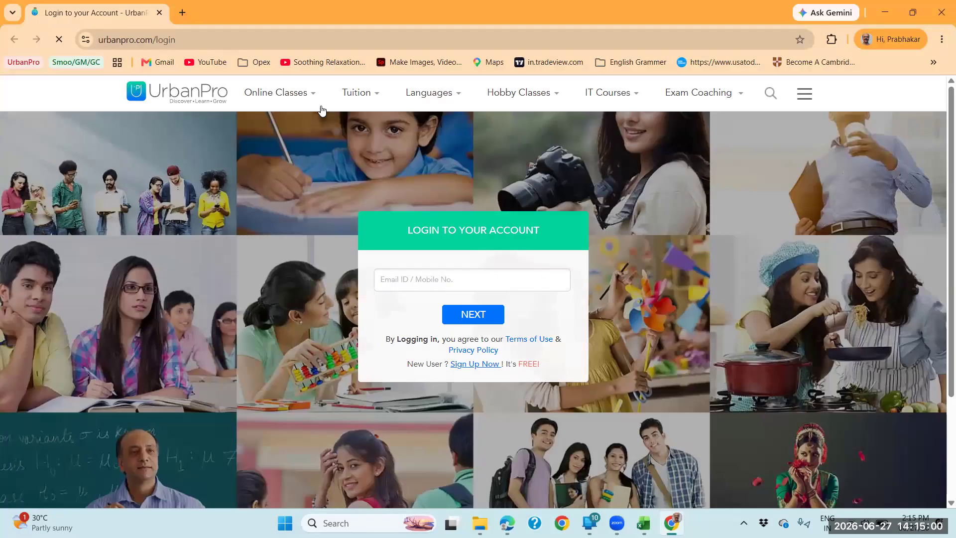
click(187, 60)
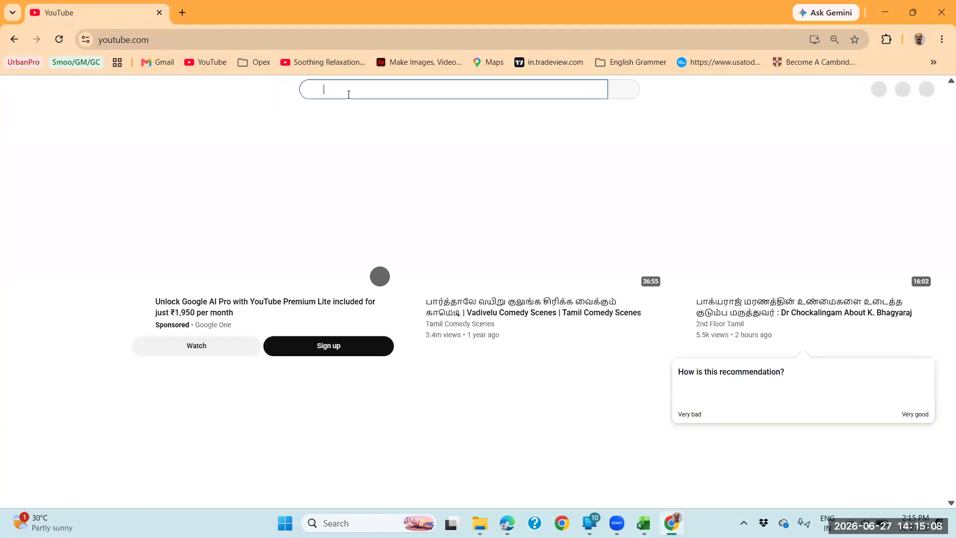
text(Excel S)
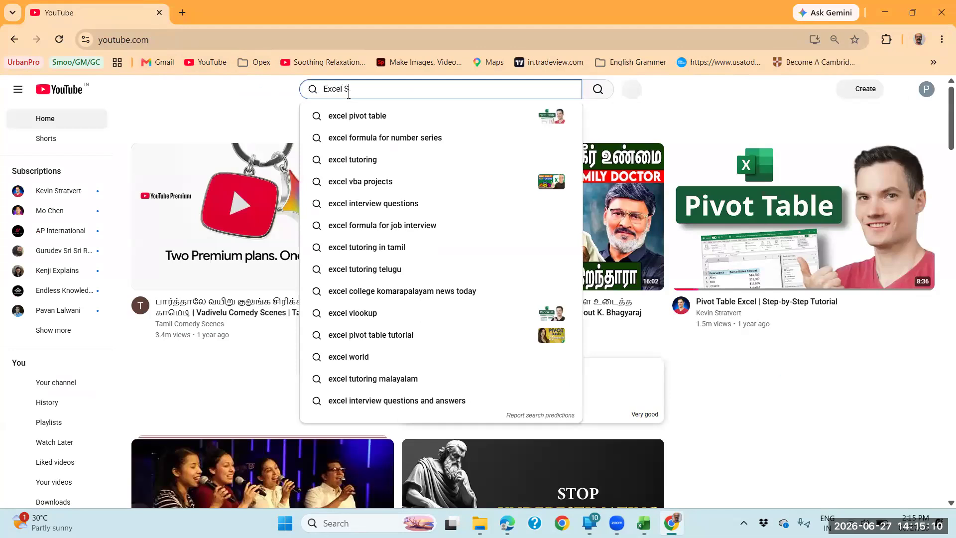
text(licers)
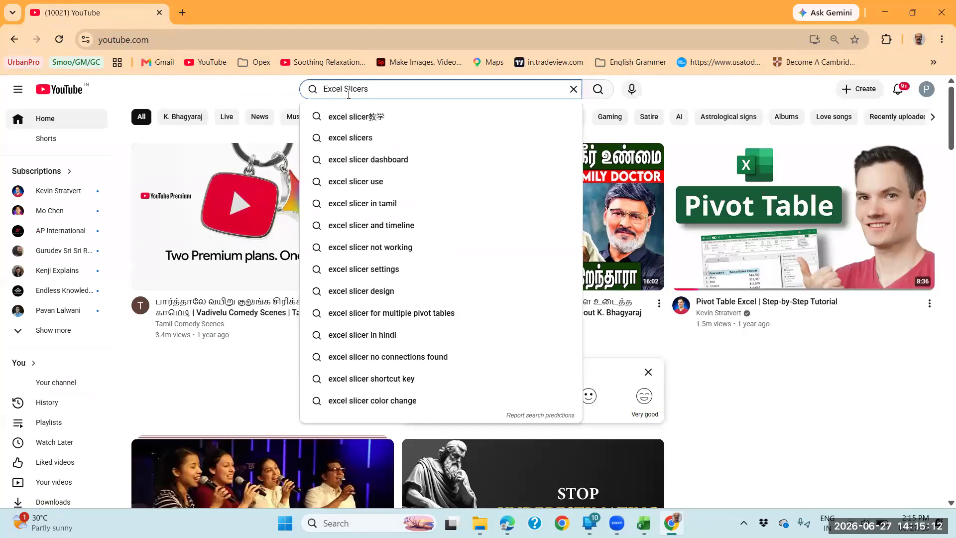
key(Return)
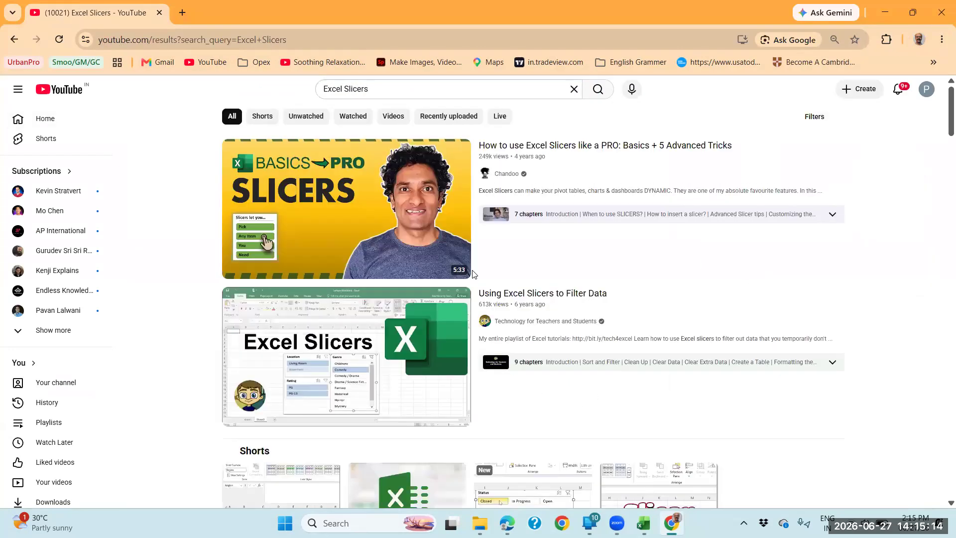
Browse the search results, open the TutorialsPoint video "MS Excel - Pivot Table Slice", and pause its playback
scroll(429, 378, down, 3)
scroll(428, 373, down, 10)
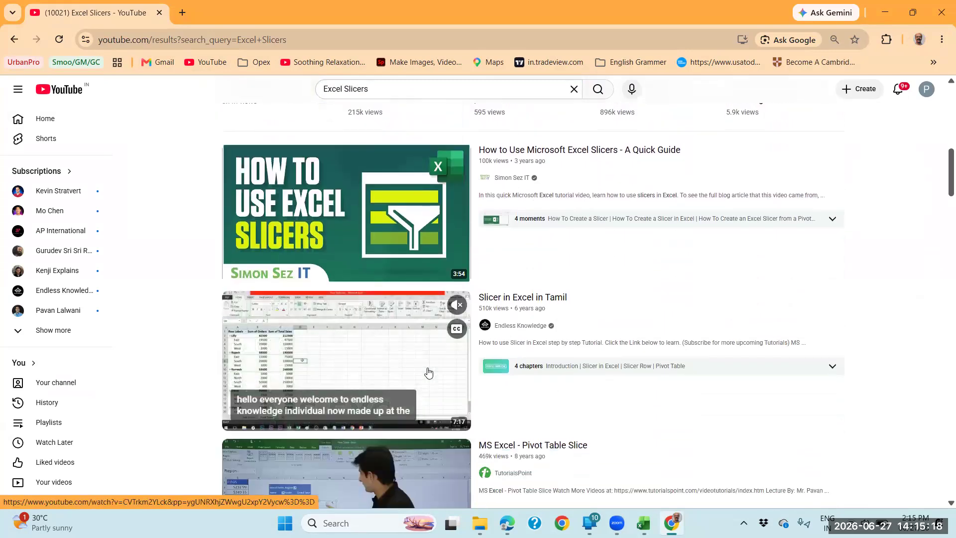
scroll(429, 372, down, 4)
scroll(427, 369, down, 4)
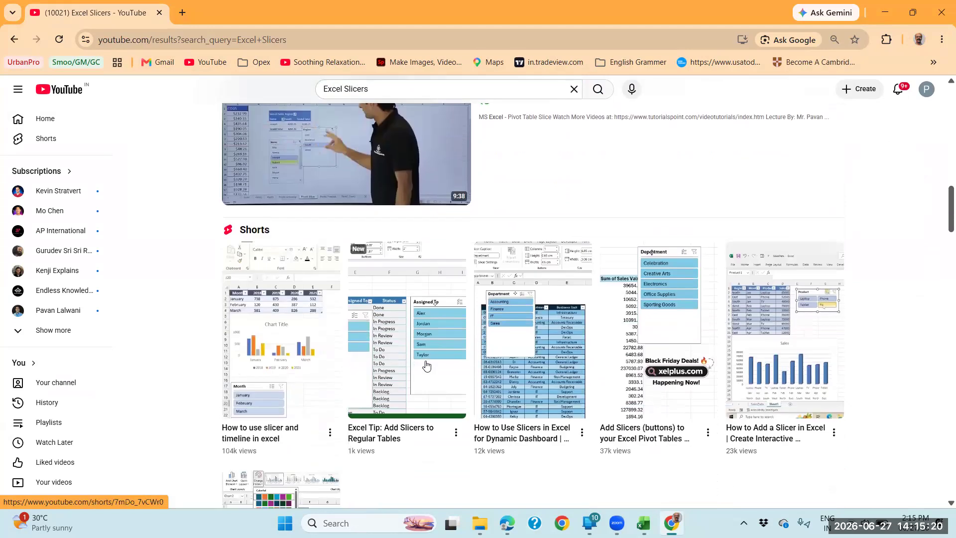
scroll(426, 366, up, 4)
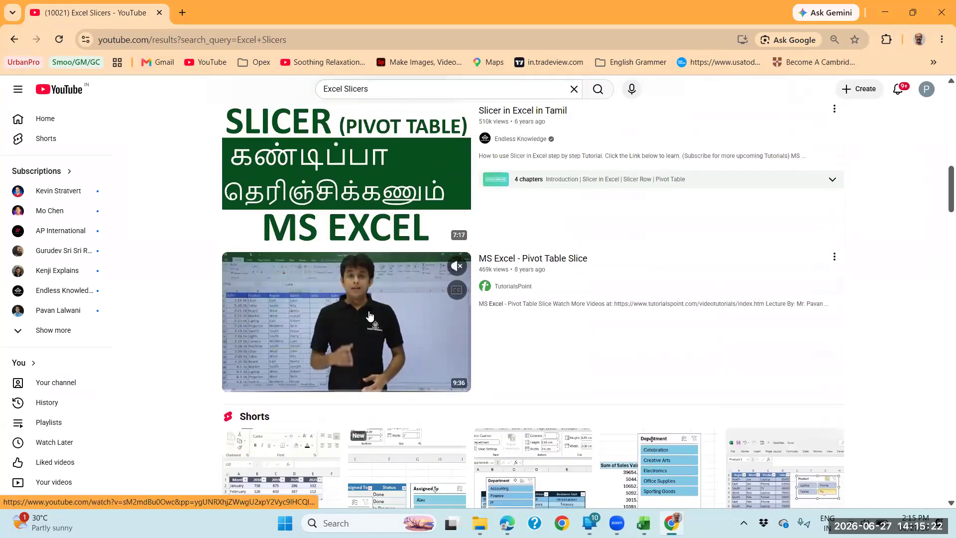
click(369, 316)
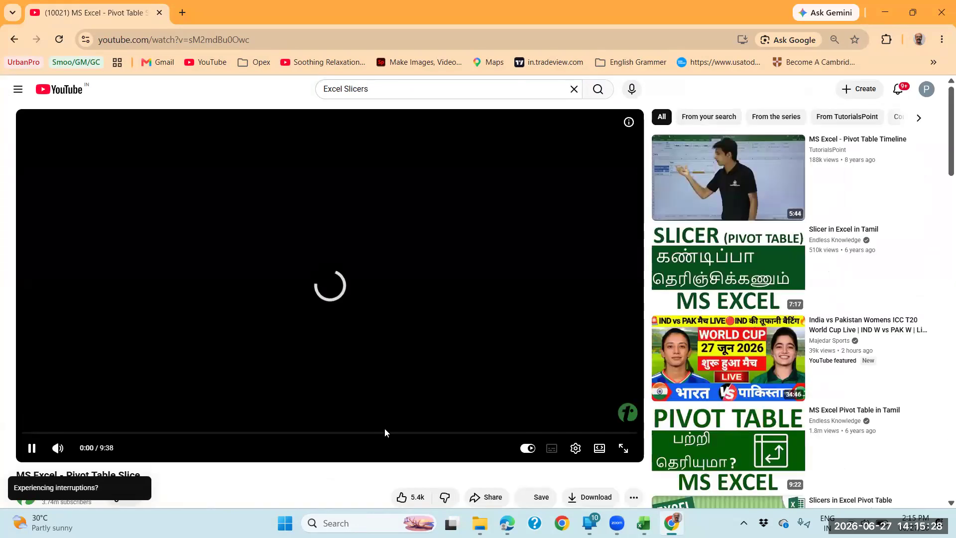
scroll(335, 394, down, 3)
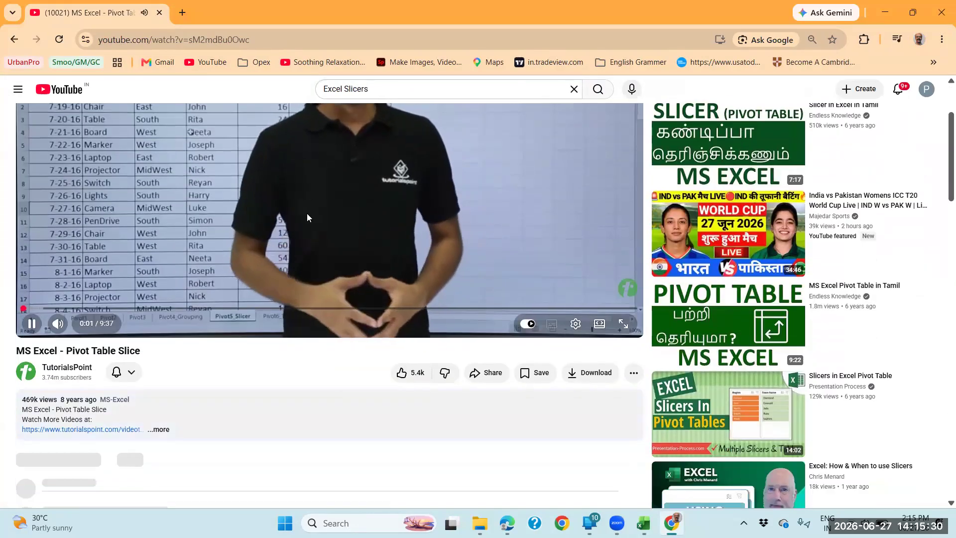
click(311, 185)
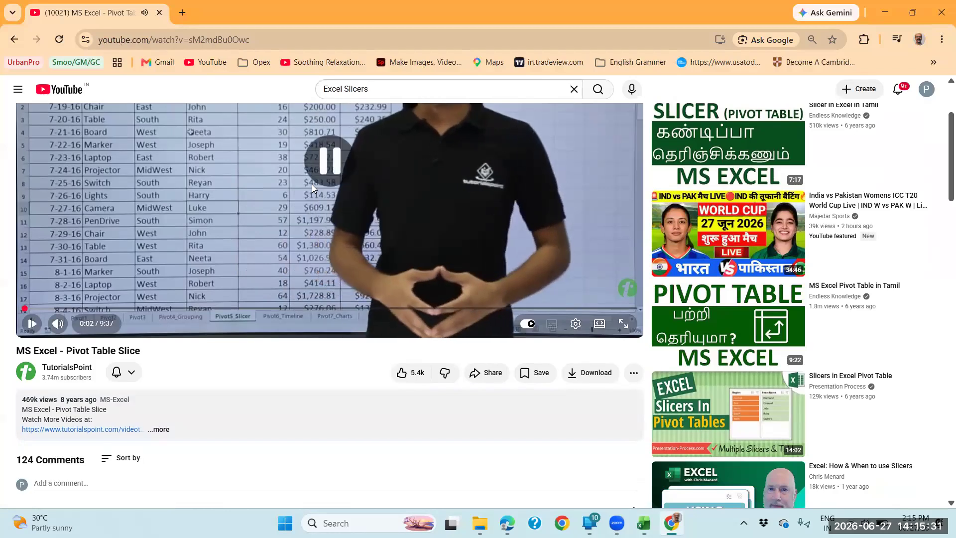
Turn on all notifications for the TutorialsPoint channel and unsubscribe from it, confirming the cancellation
click(130, 376)
click(127, 397)
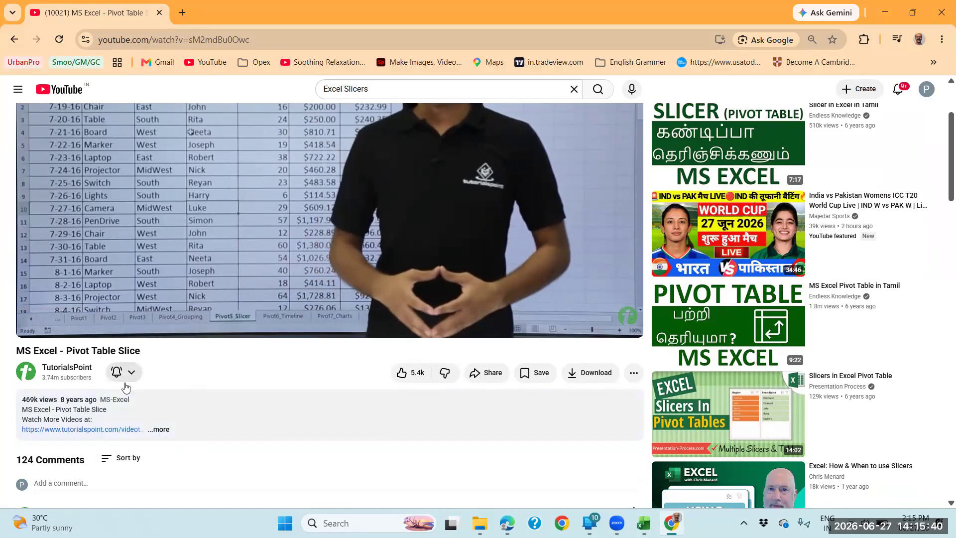
click(130, 376)
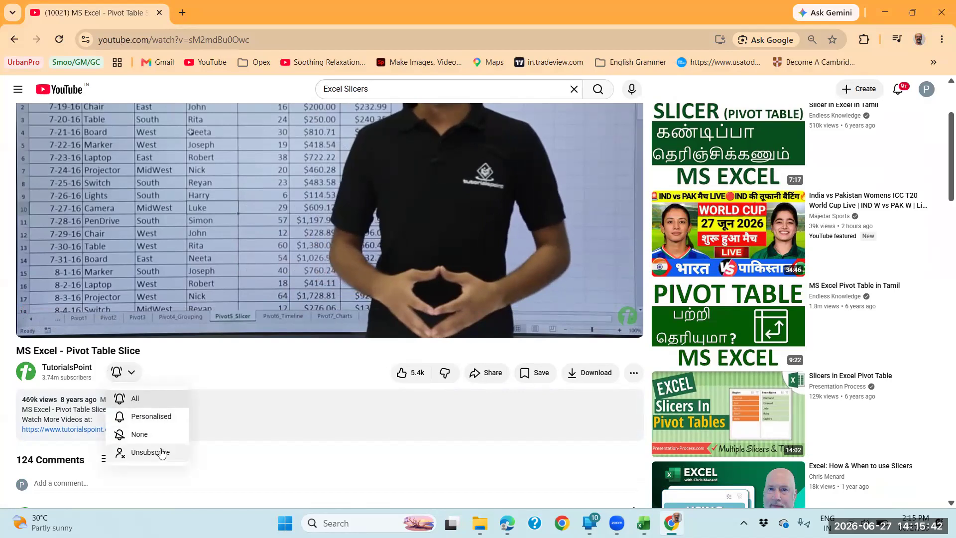
click(161, 449)
click(510, 309)
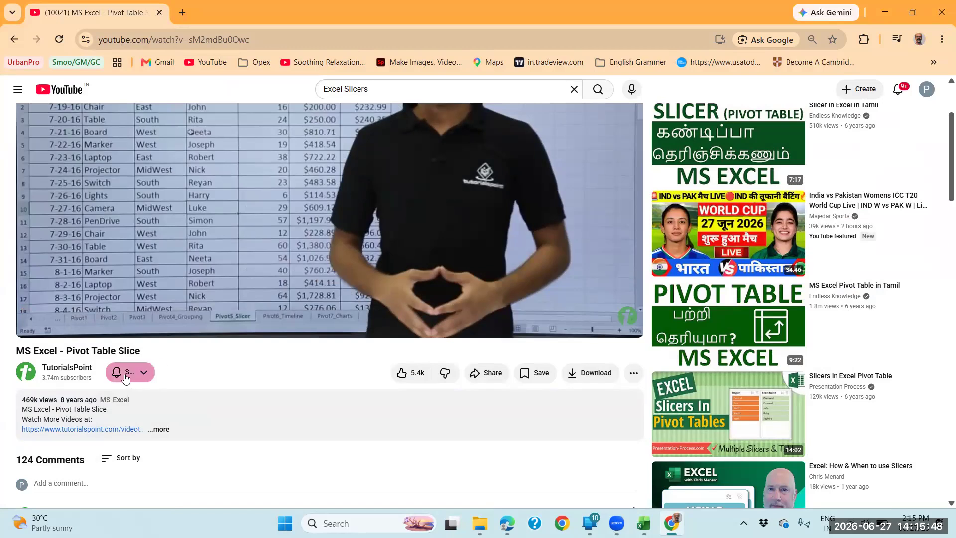
Subscribe to the TutorialsPoint channel and set its notifications to All
click(127, 378)
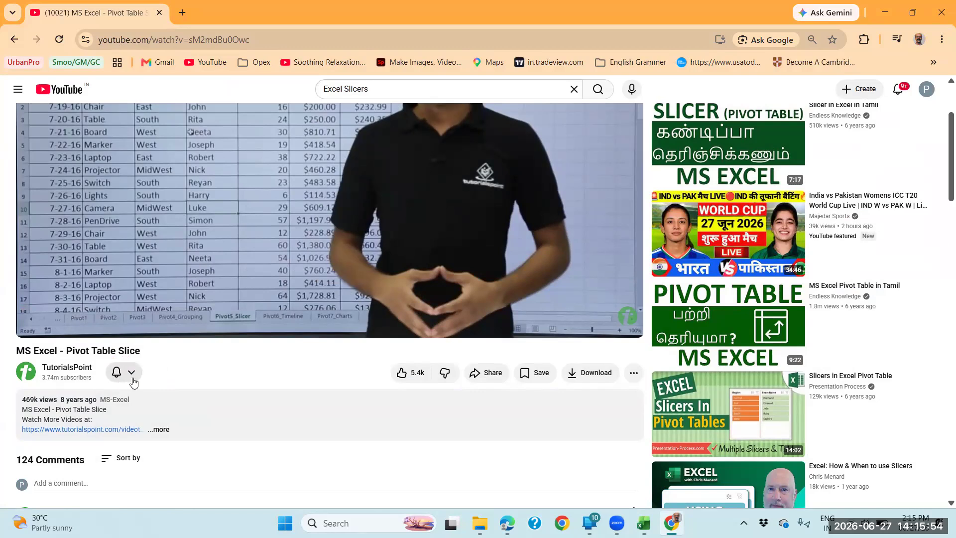
click(133, 376)
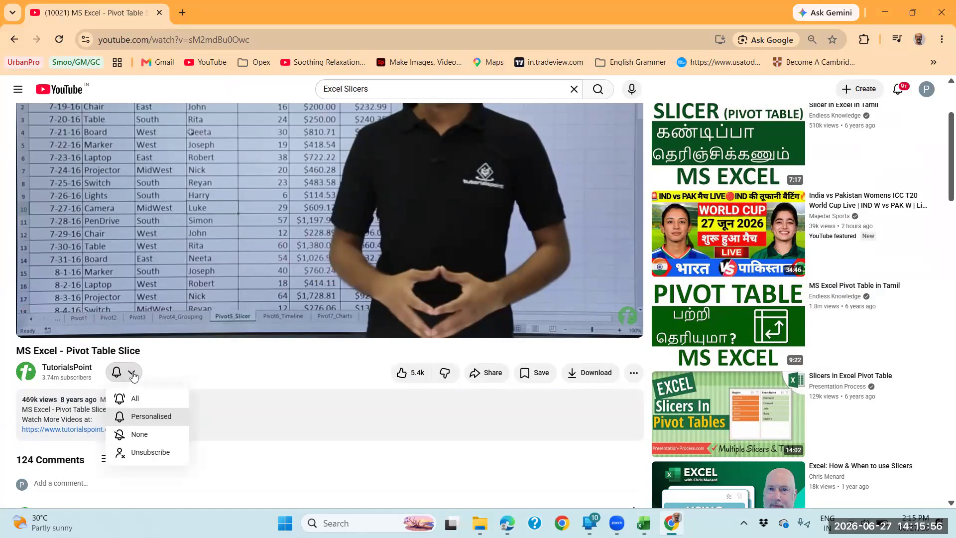
click(135, 398)
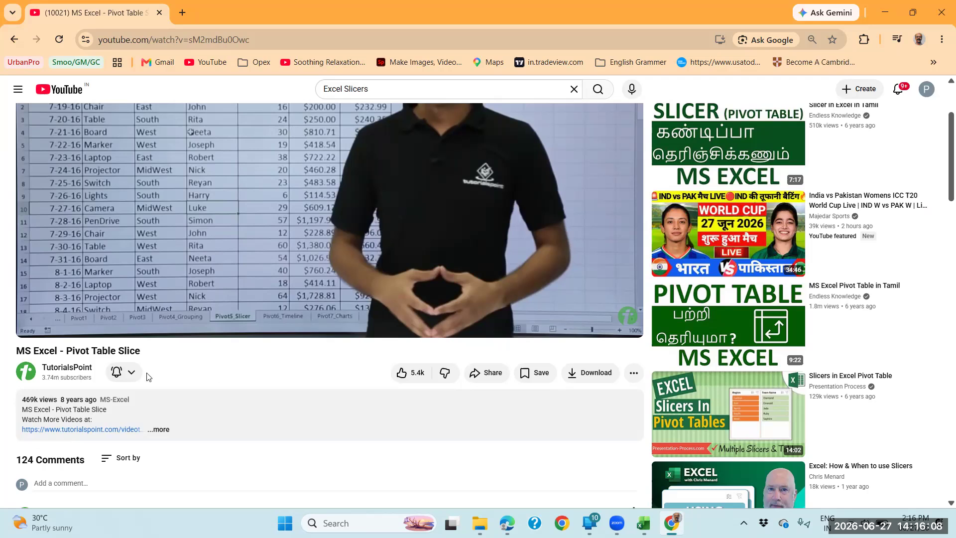
Like the video and post the comment "Excellent Video. Can you please give one more example?"
click(403, 378)
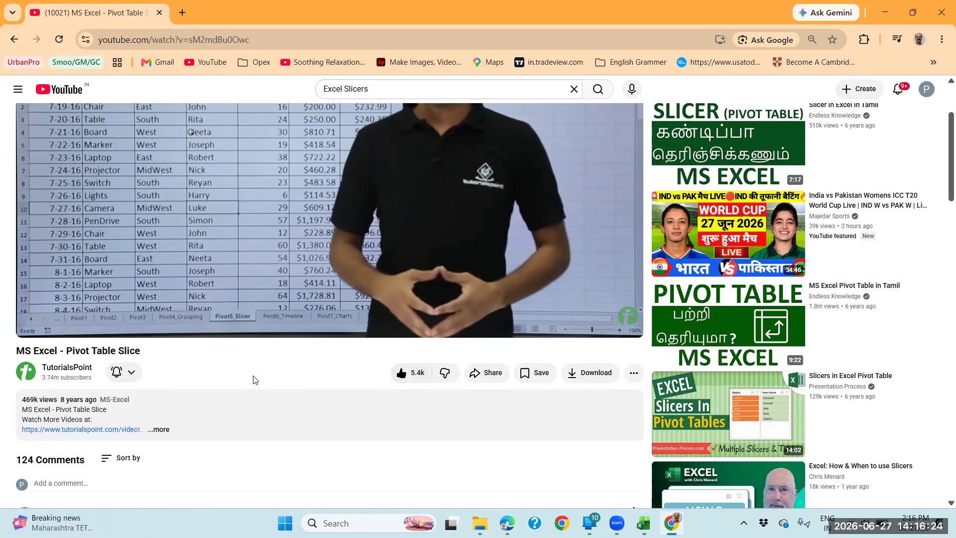
scroll(254, 380, down, 3)
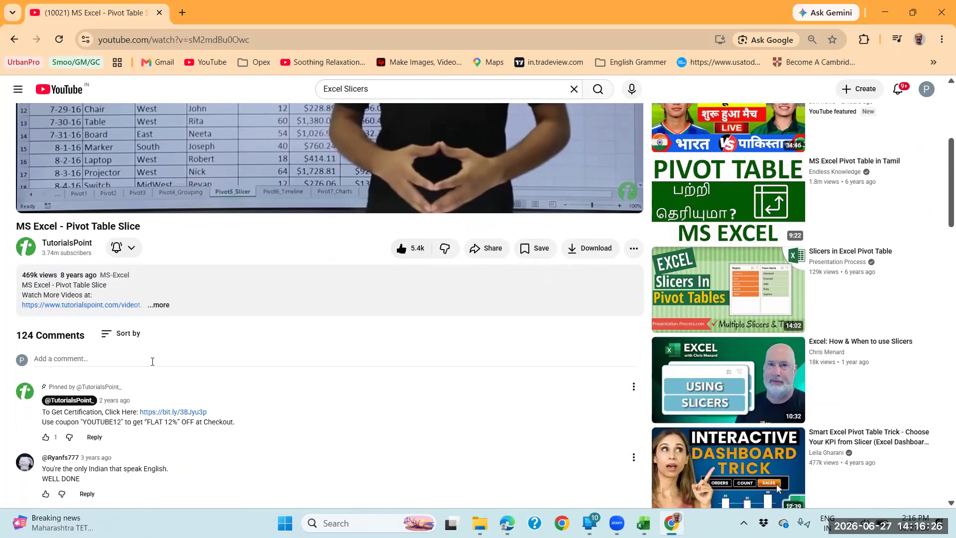
click(74, 360)
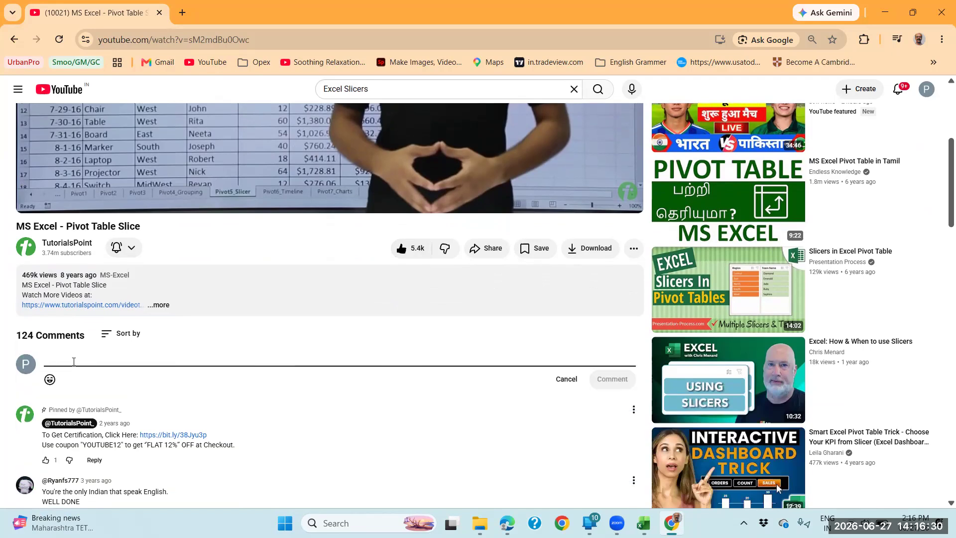
text(Exce)
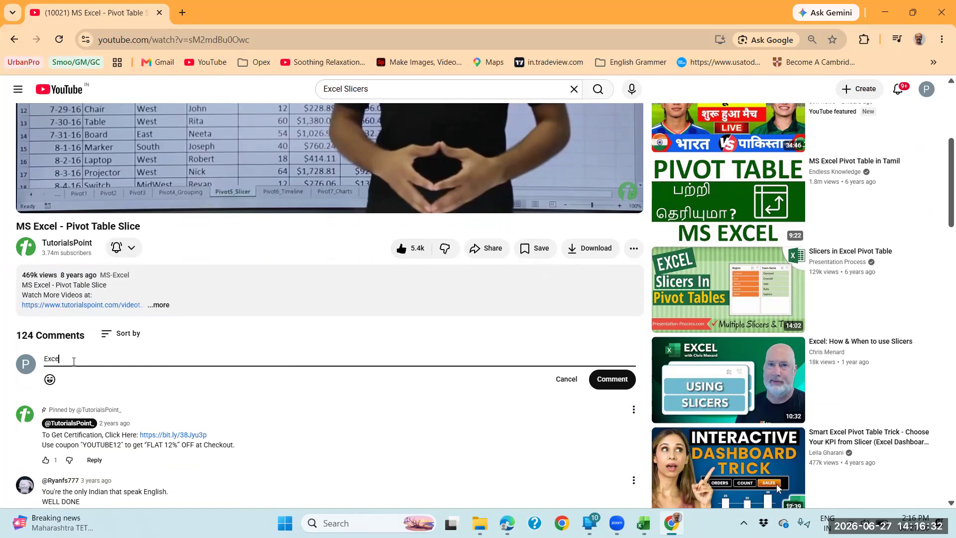
text(llent)
text(lease give one mor)
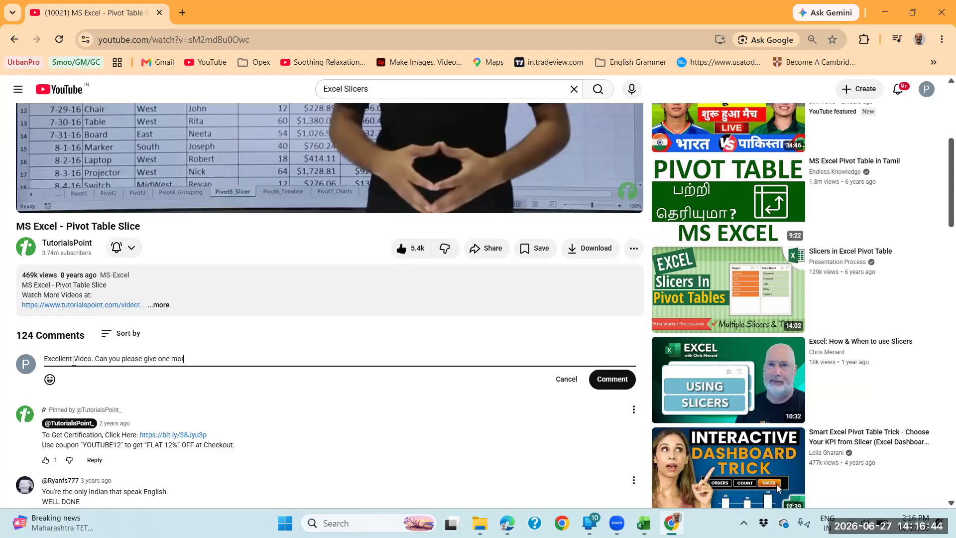
text(e example?)
click(607, 380)
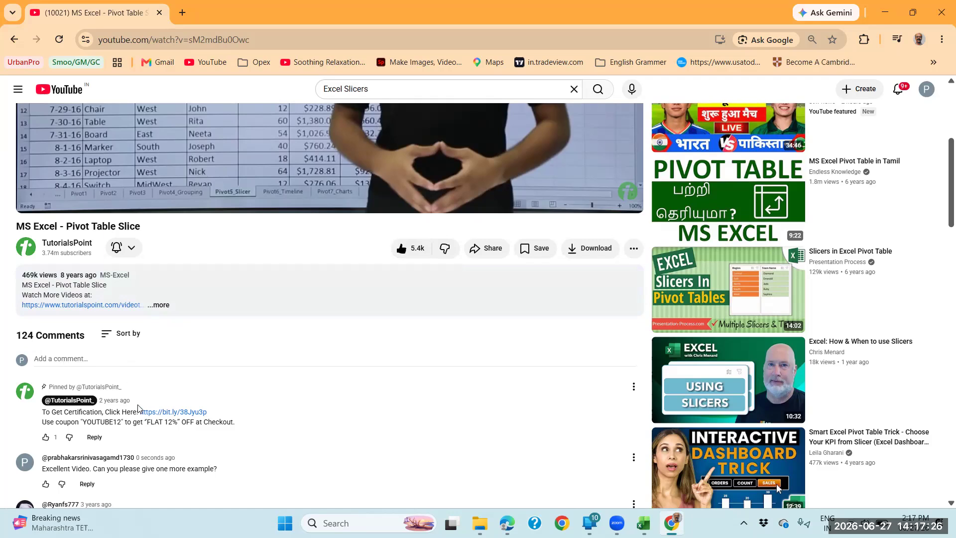
Find the newly posted comment in the comment list and highlight its text for review
scroll(139, 436, down, 2)
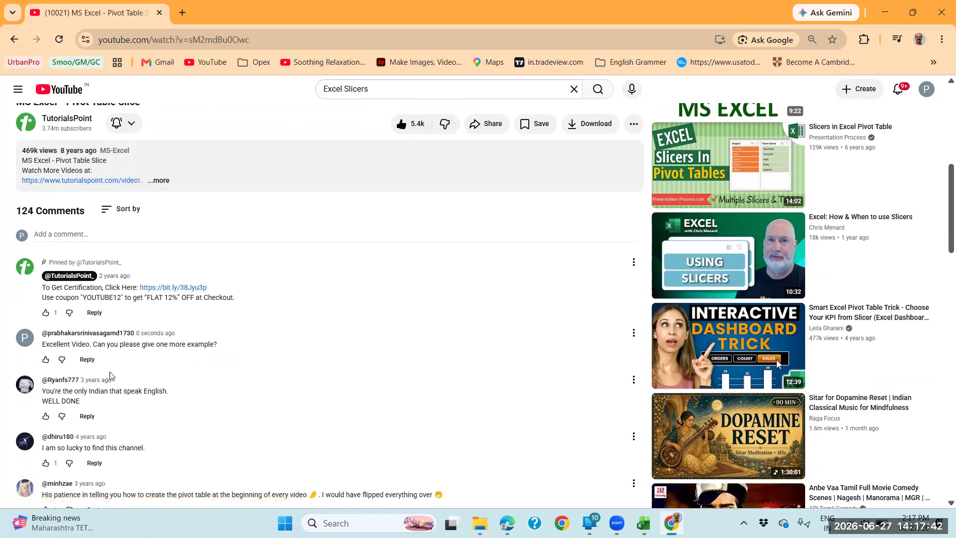
drag(44, 346, 95, 345)
drag(132, 342, 216, 344)
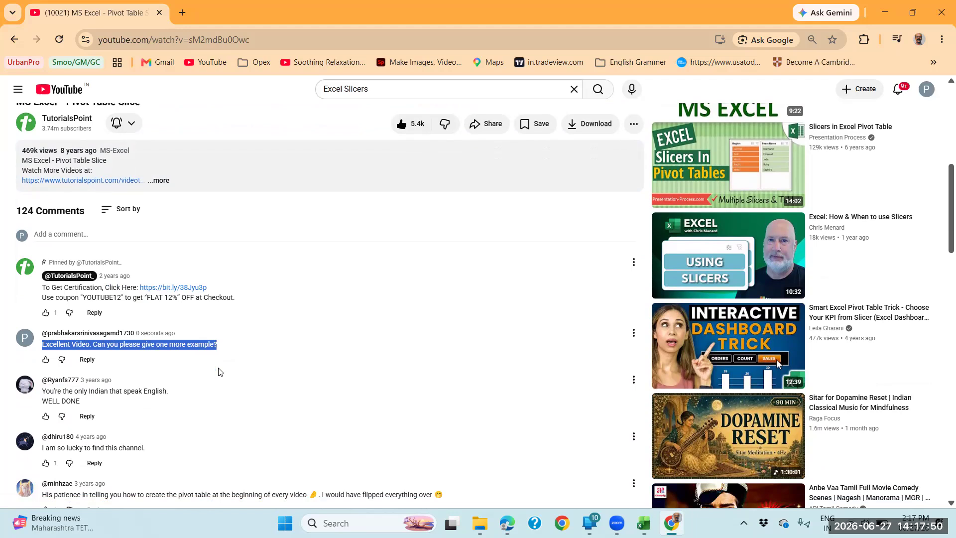
click(299, 366)
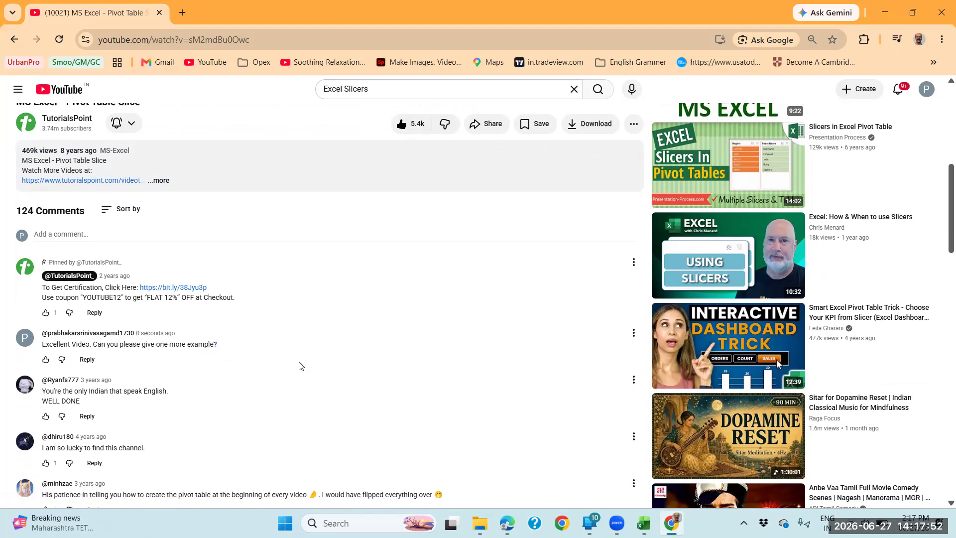
Copy the share link of the "MS Excel - Pivot Table Slice" video
scroll(299, 366, up, 4)
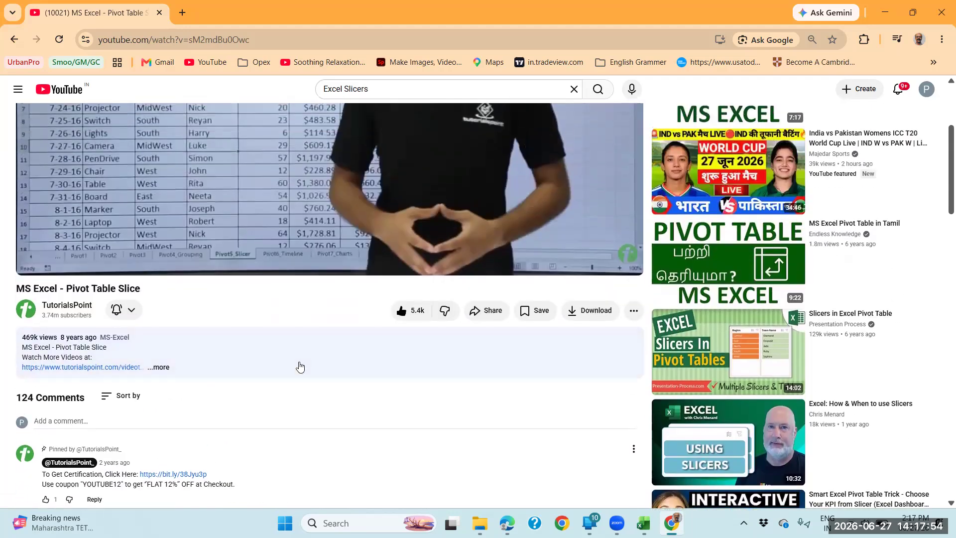
scroll(300, 367, up, 1)
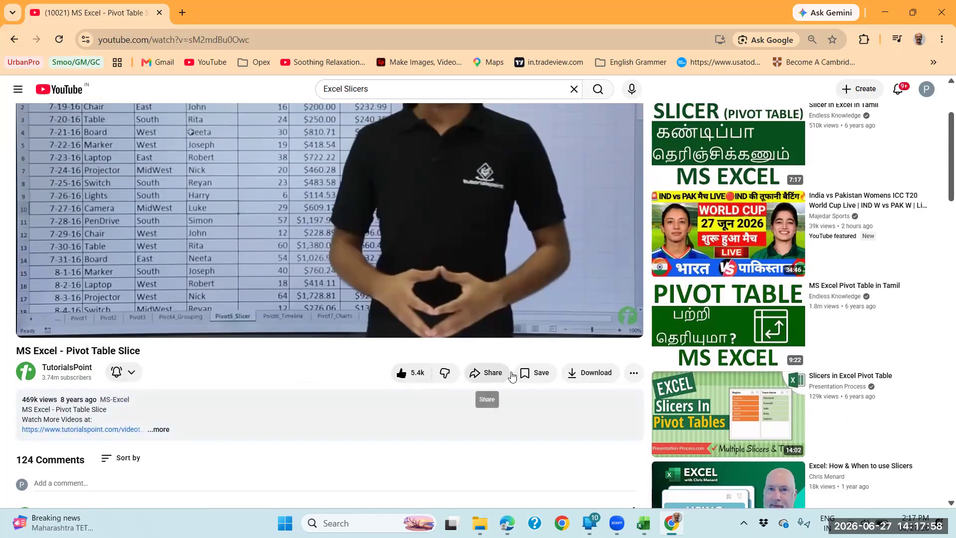
click(477, 375)
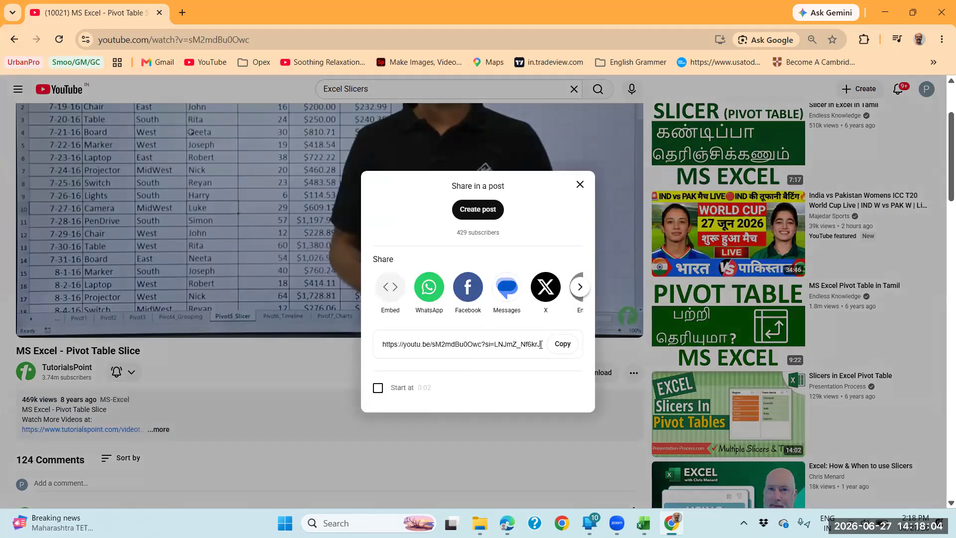
click(563, 345)
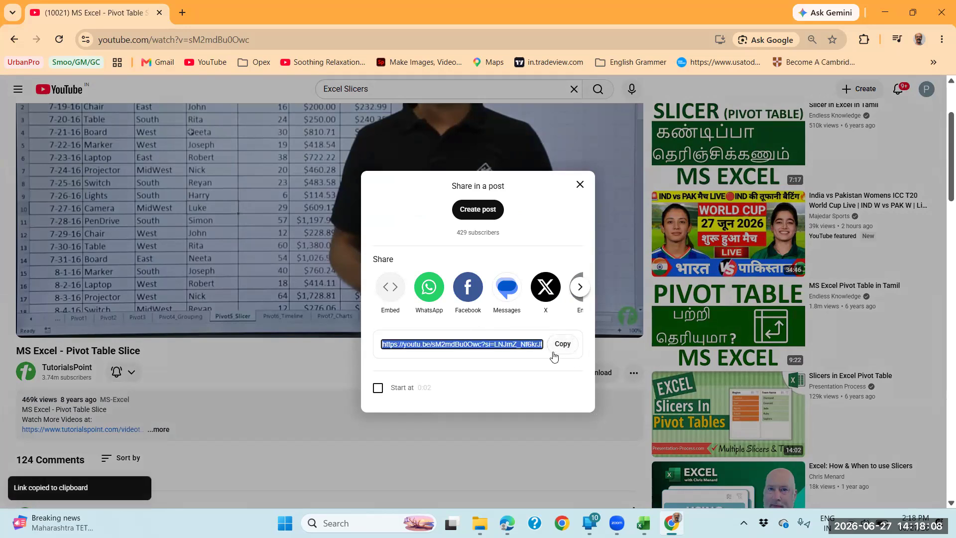
click(580, 186)
Switch to the Edge window showing the "Pivot Table Excel" video and load the copied share link there
mouse_move(507, 523)
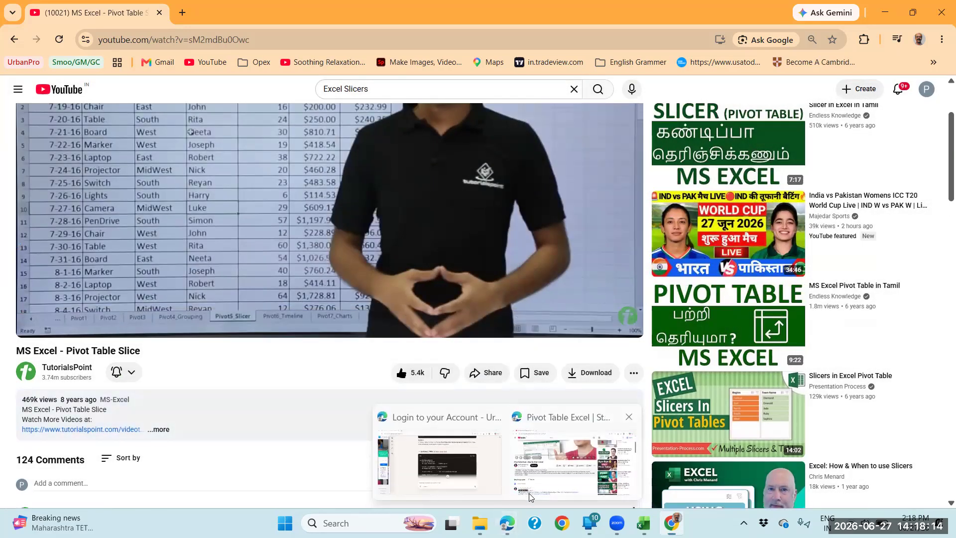
click(573, 463)
click(267, 37)
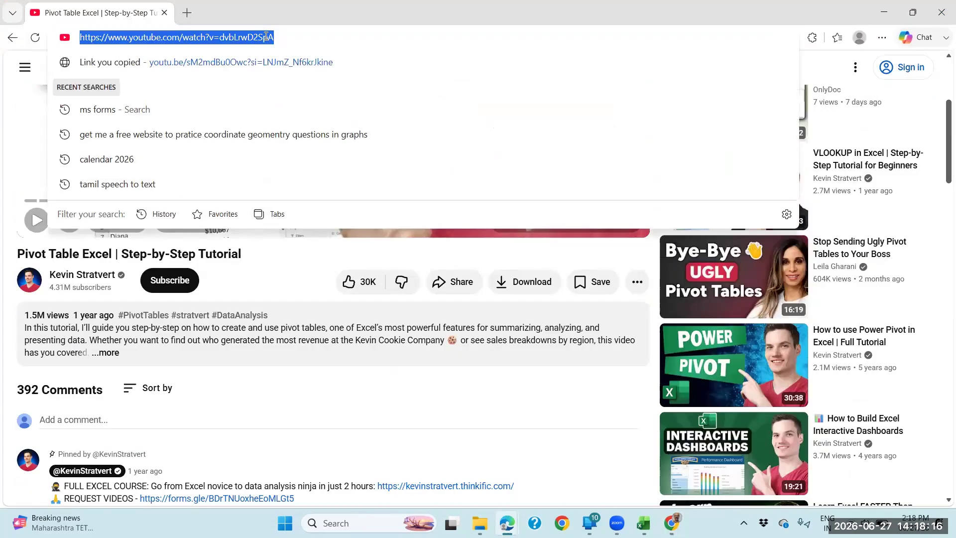
key(ctrl+v)
key(Return)
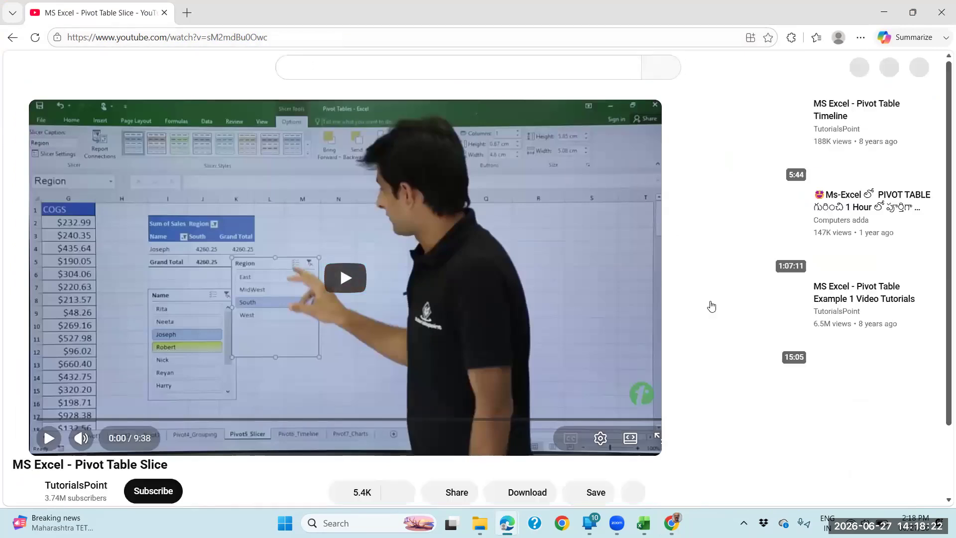
Try subscribing to the channel, liking the video and adding a comment without signing in, dismissing each sign-in request
scroll(270, 348, down, 4)
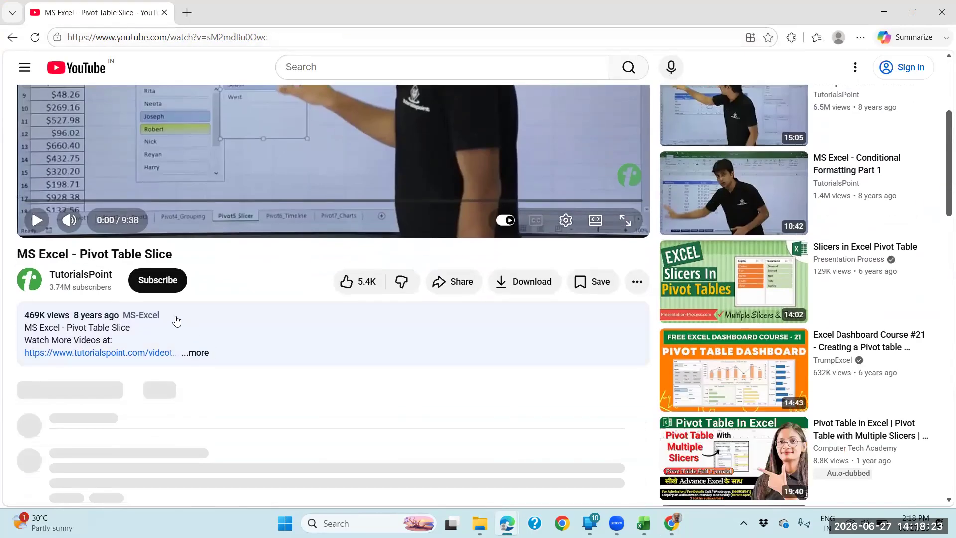
click(157, 289)
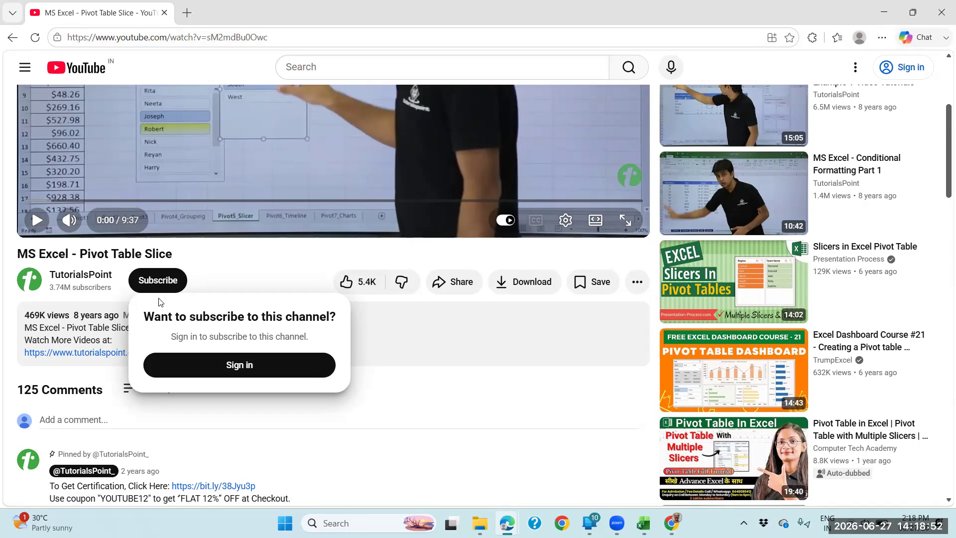
click(251, 281)
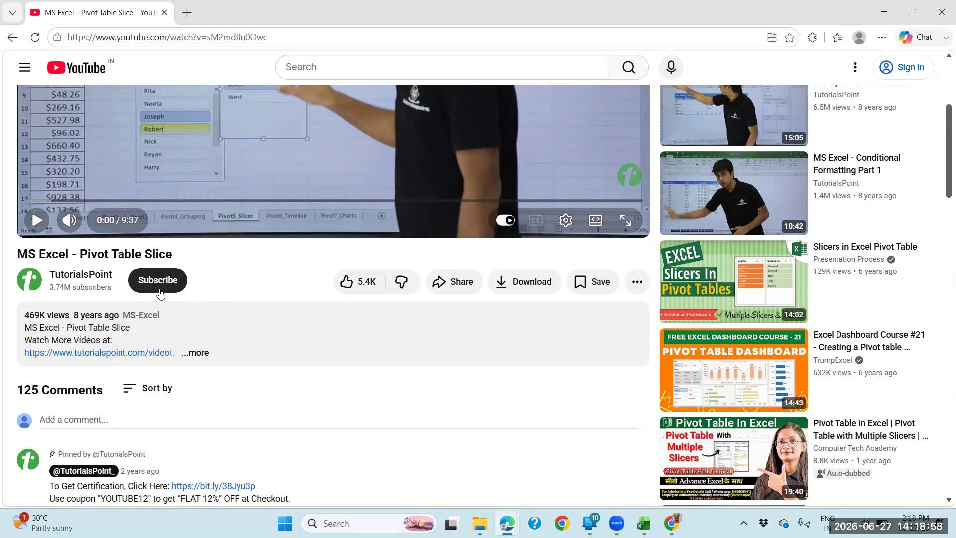
click(344, 284)
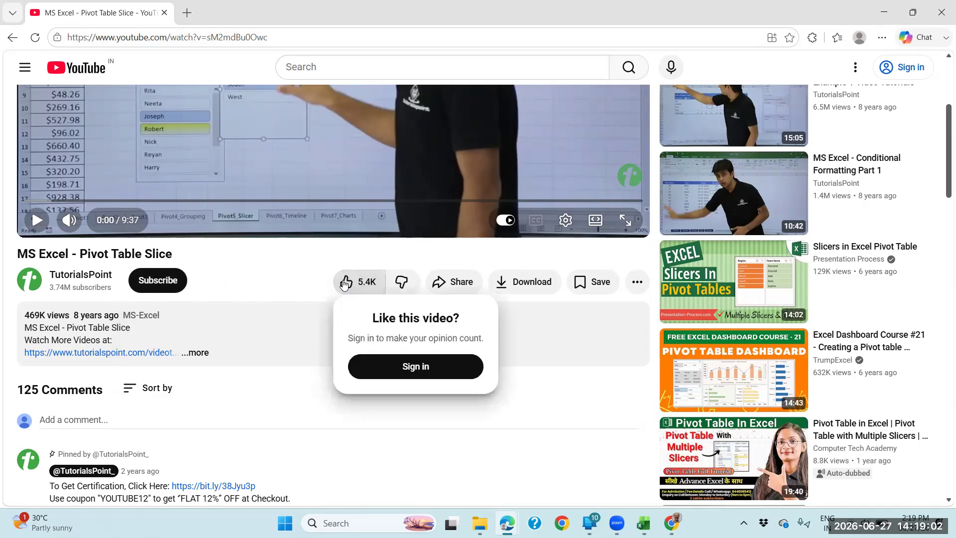
click(310, 272)
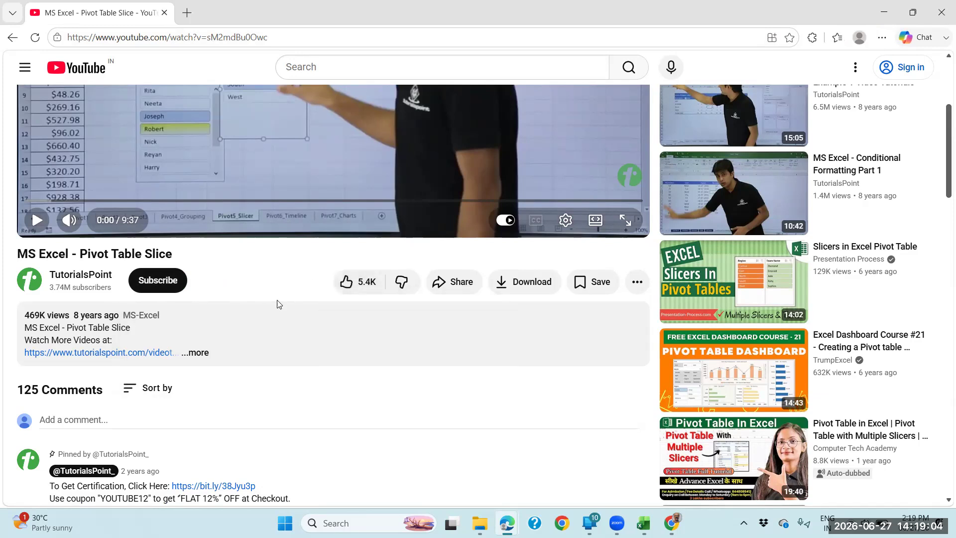
click(93, 420)
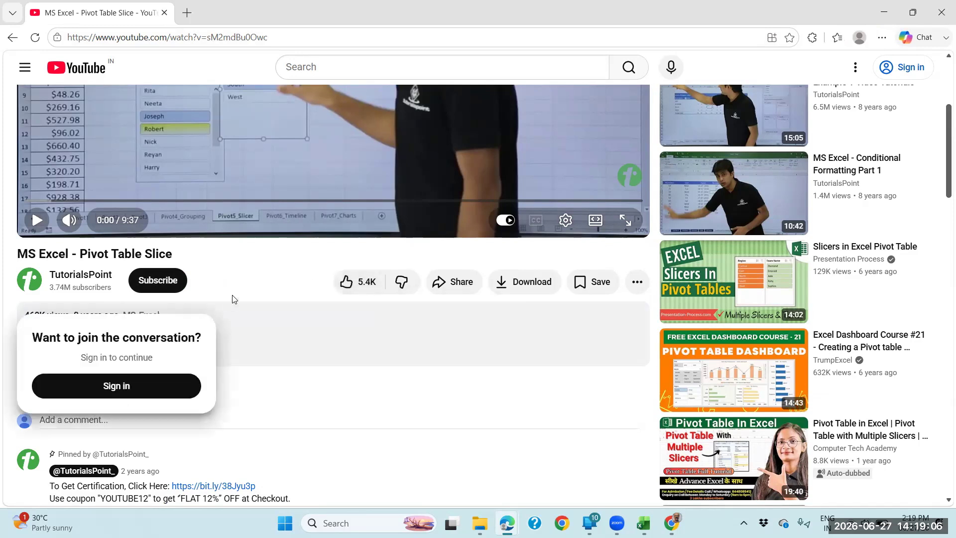
click(244, 281)
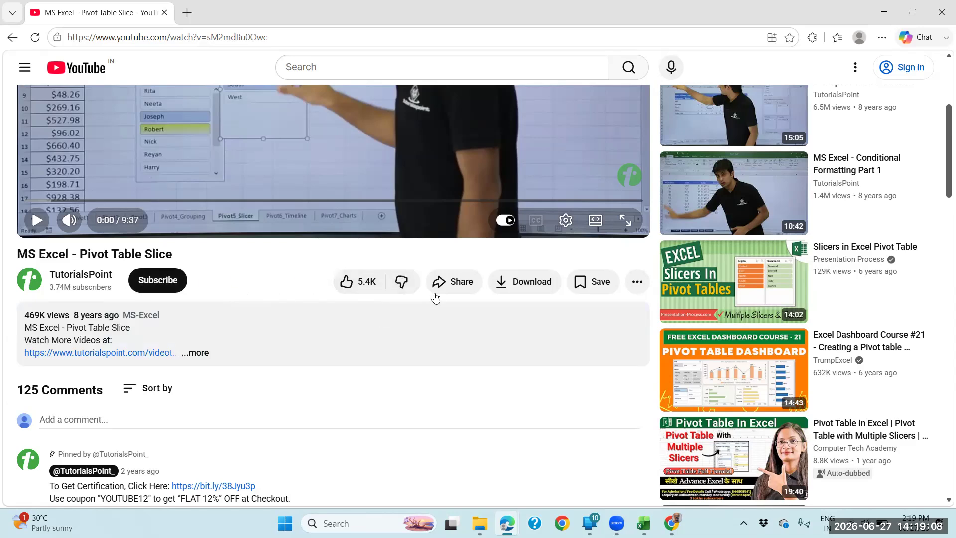
Copy the video's share link from the signed-out YouTube page
click(446, 284)
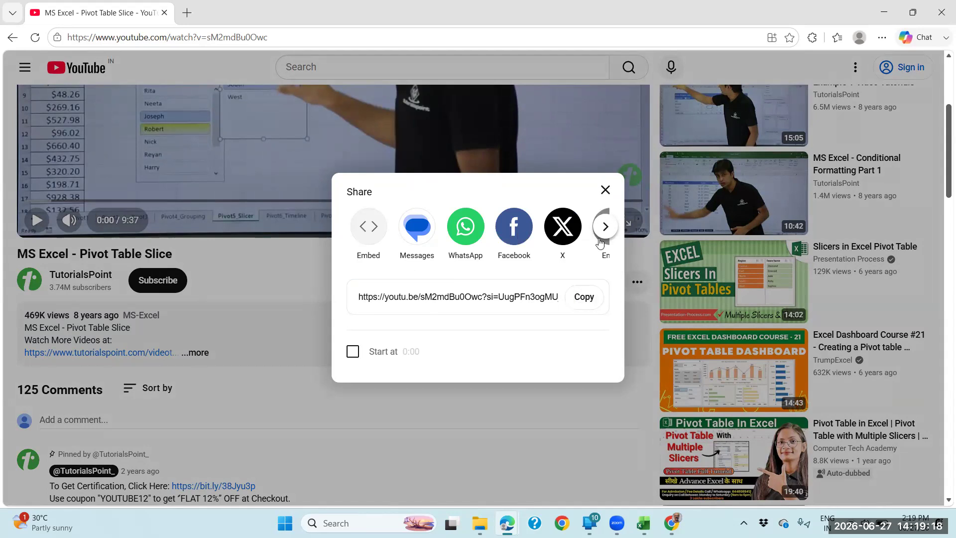
click(585, 297)
click(612, 215)
Open the copied share link in a new browser tab, and close that tab and the share dialog
click(187, 13)
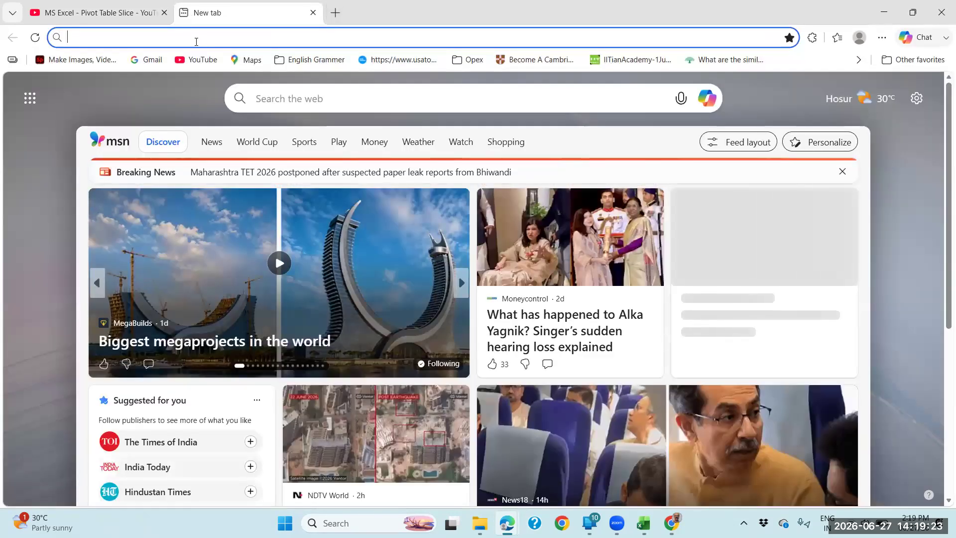
click(196, 42)
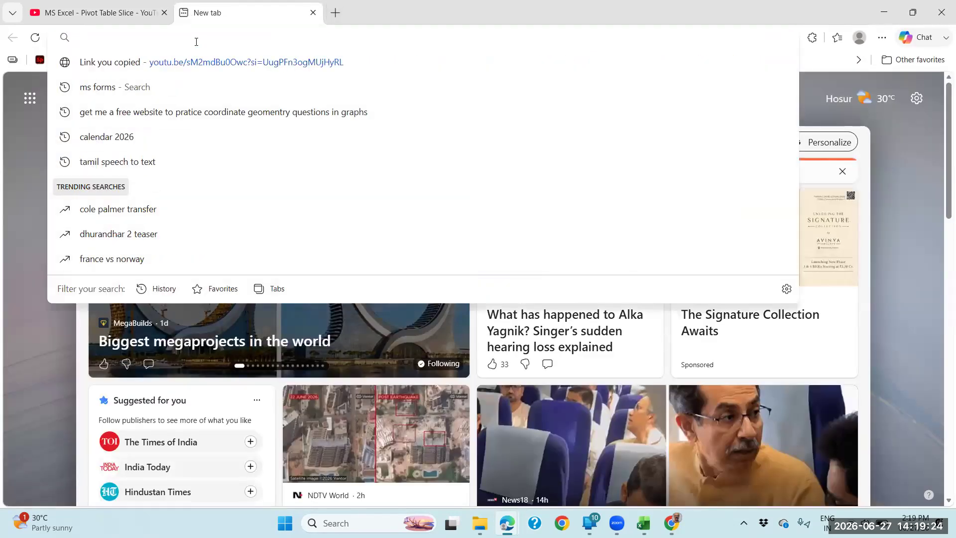
key(ctrl+v)
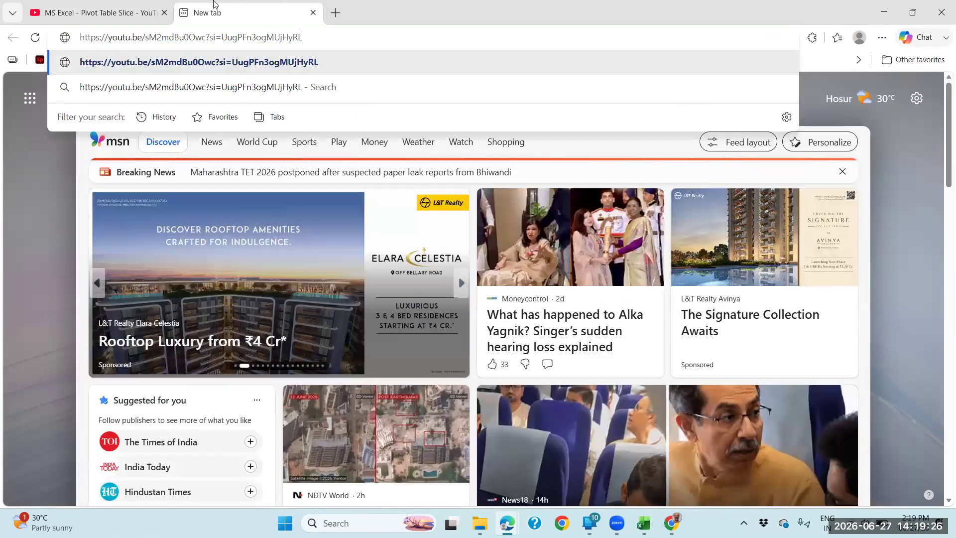
drag(84, 38, 326, 31)
click(351, 32)
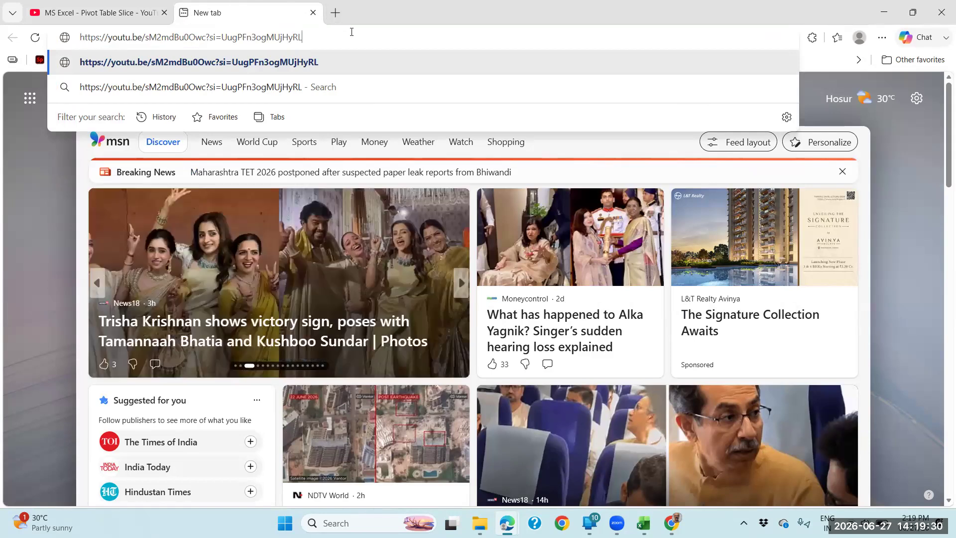
key(Return)
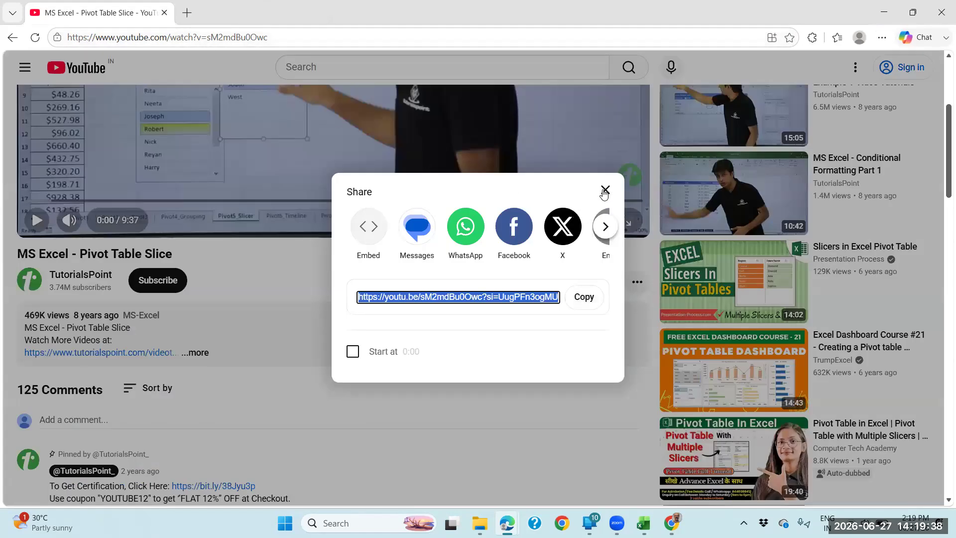
click(605, 190)
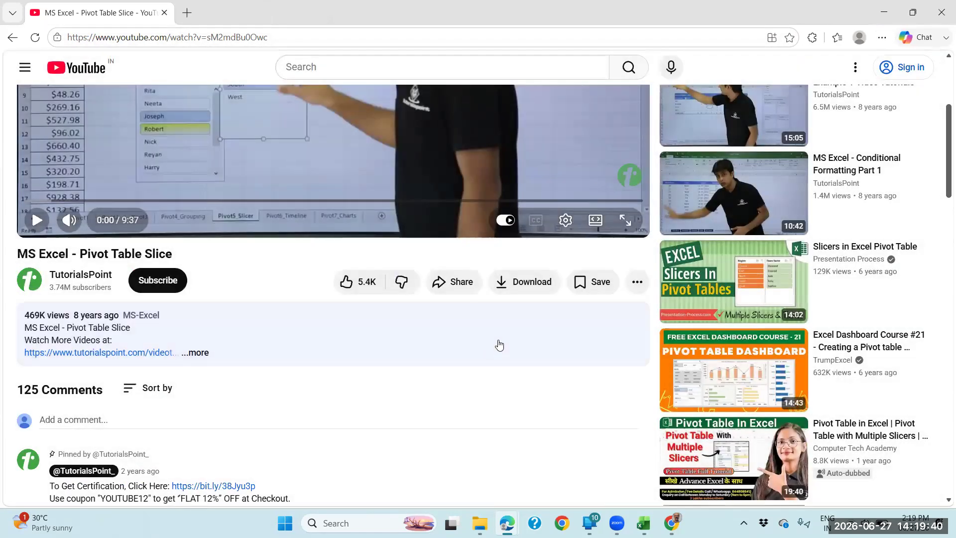
Switch back to Chrome and review the channel's notification options, the like status and the comments section
key(alt+Tab)
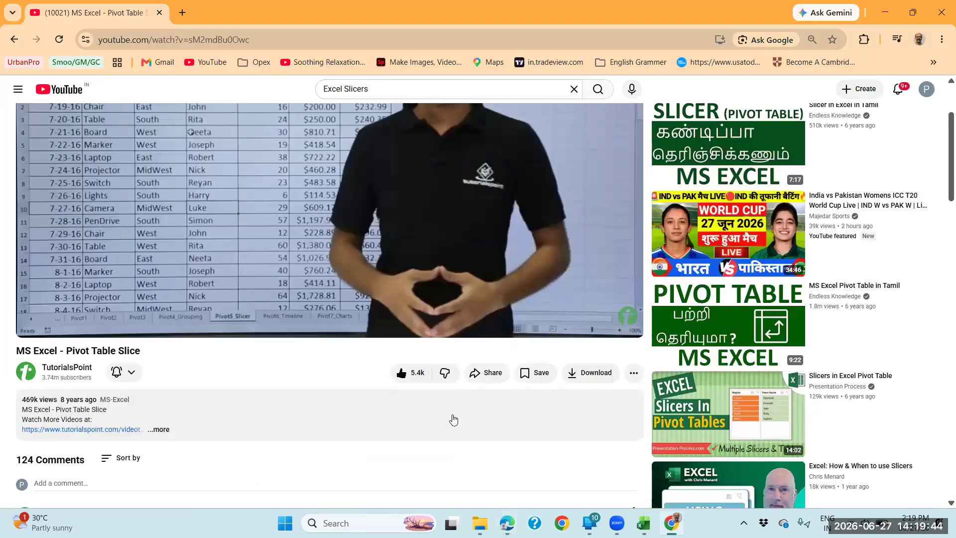
click(133, 373)
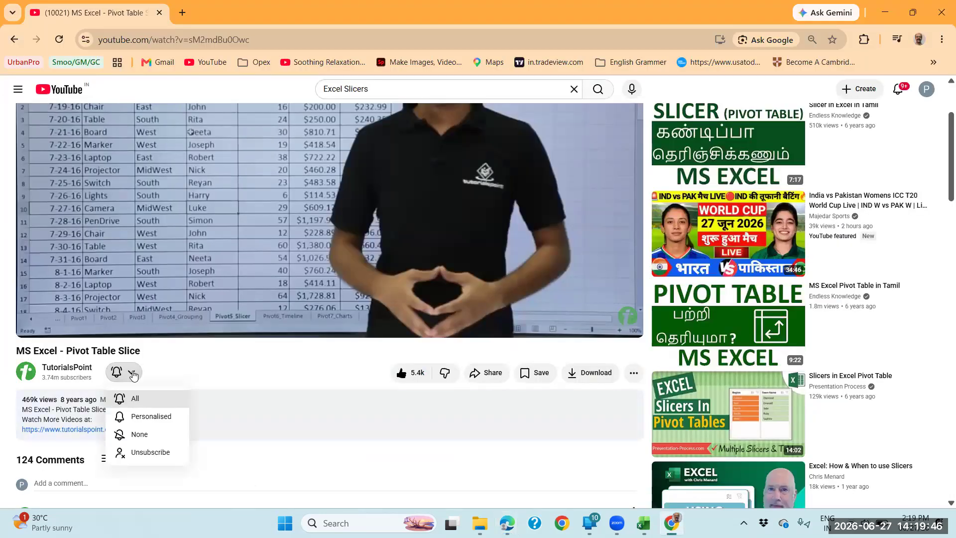
click(202, 374)
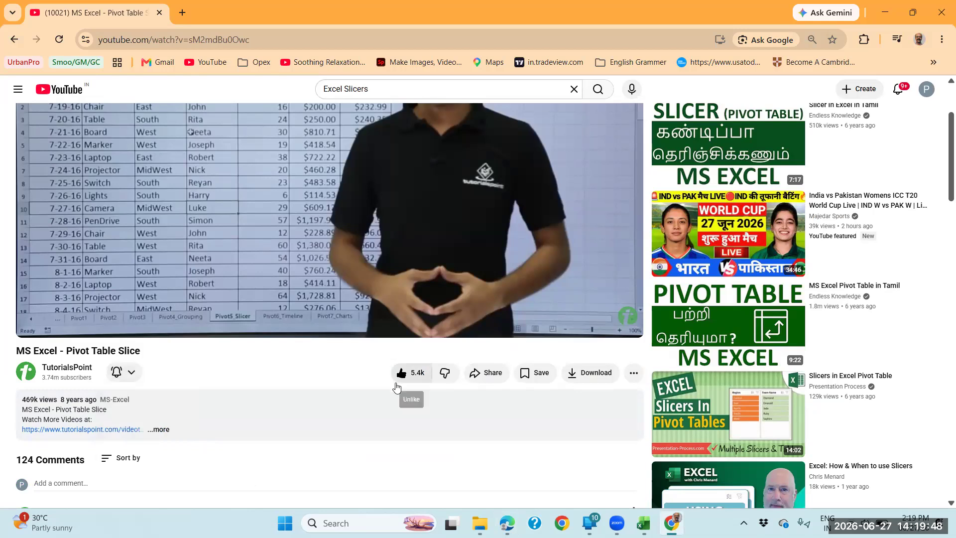
scroll(79, 468, down, 1)
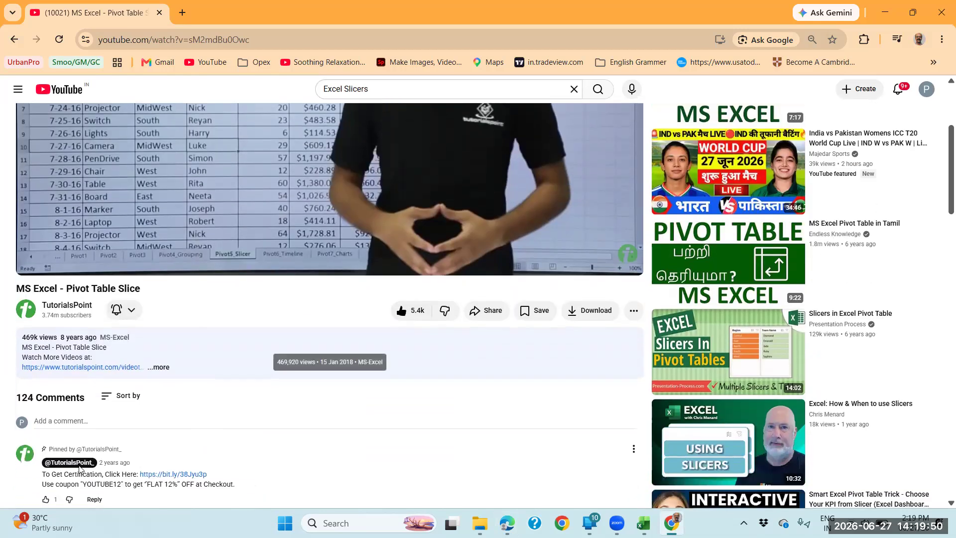